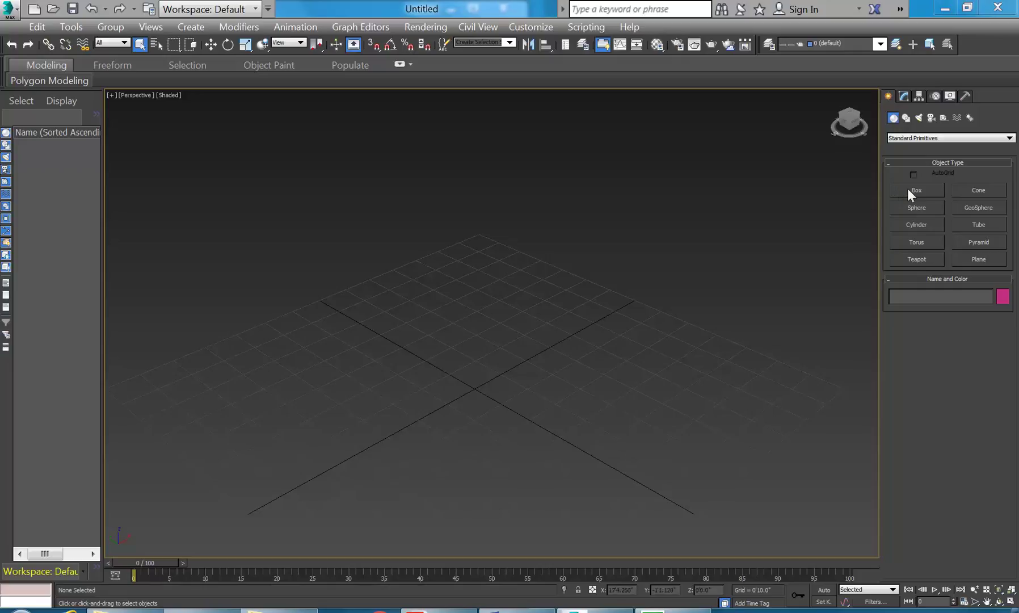
Create a box at the grid centre about 1'8.8" long, 1'7.7" wide and 3'1" high
{"action": "left_click", "coordinate": [908, 189]}
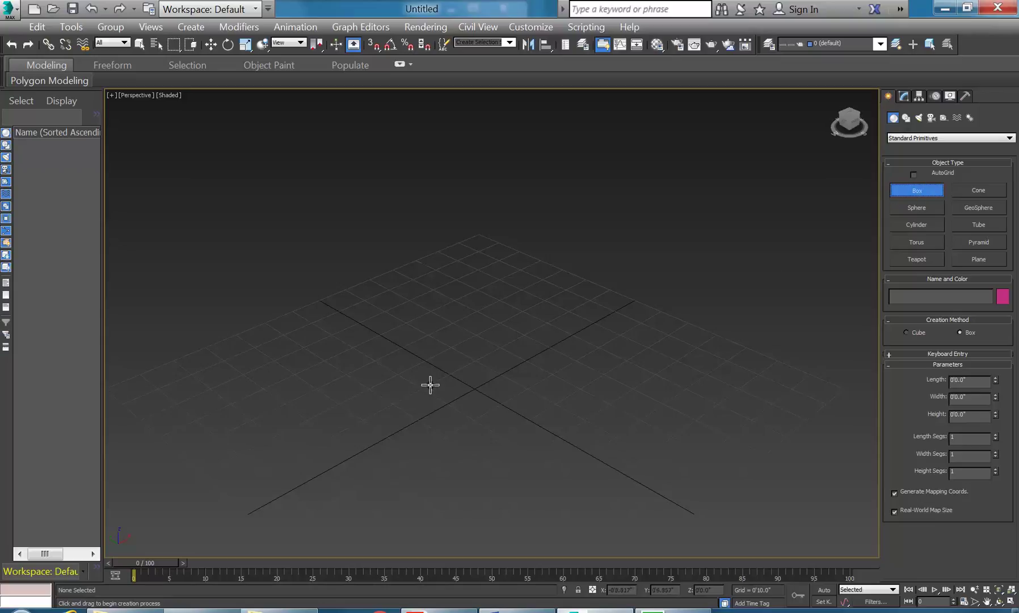
{"action": "left_click_drag", "start_coordinate": [419, 386], "coordinate": [525, 388]}
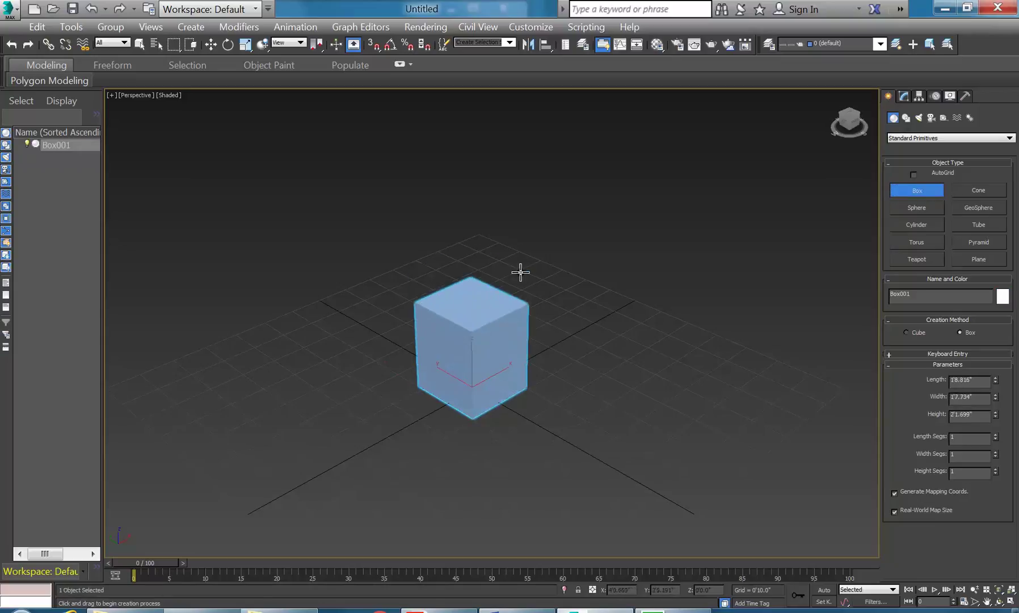
{"action": "left_click", "coordinate": [525, 250]}
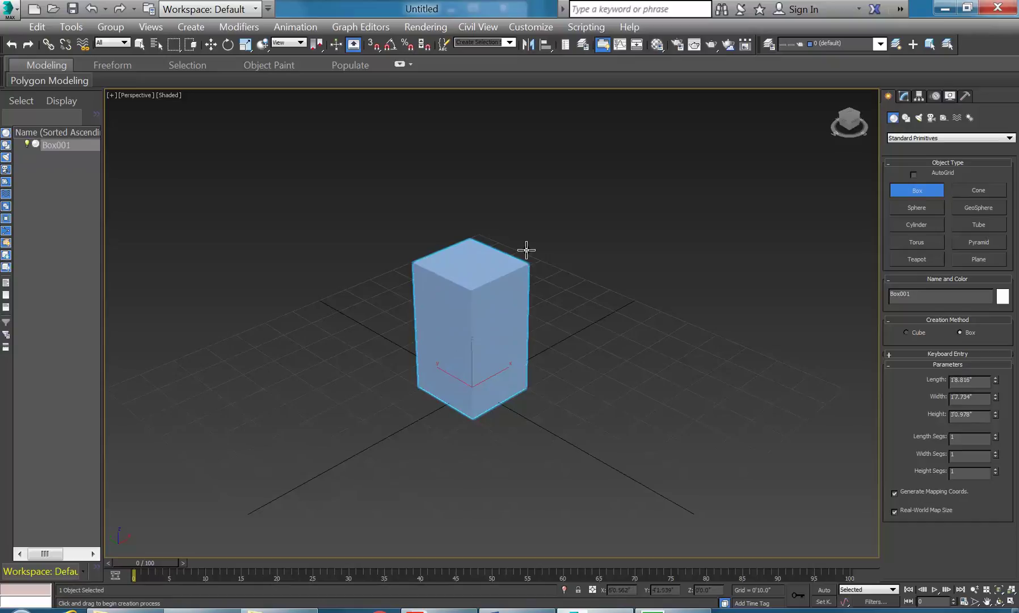
{"action": "middle_click_drag", "start_coordinate": [492, 315], "coordinate": [503, 321]}
{"action": "right_click", "coordinate": [478, 353]}
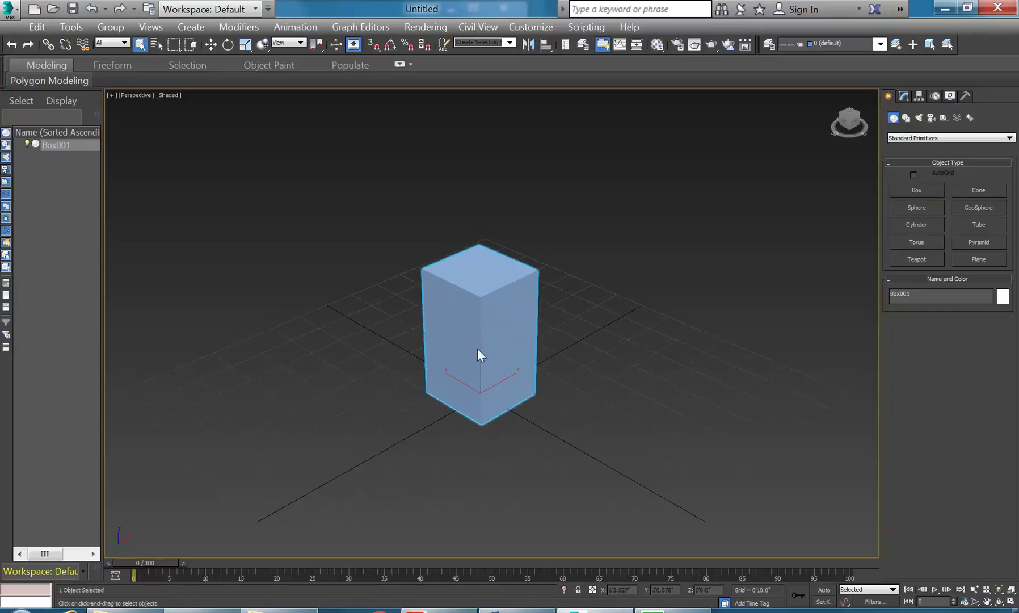
Examine the new box's editable length, width, height and segment parameters
{"action": "left_click", "coordinate": [904, 97]}
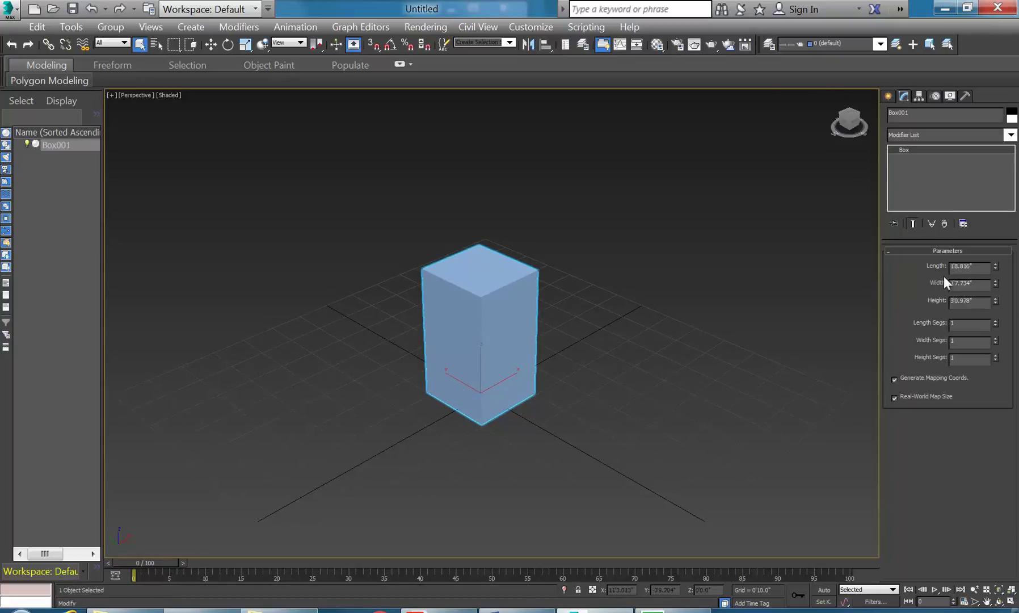
{"action": "left_click", "coordinate": [890, 96]}
{"action": "left_click", "coordinate": [904, 97]}
Create a second box beside the first, about 1'0.8" long, 2'4.6" wide and 1'11.8" high, and show its editable parameters
{"action": "left_click", "coordinate": [889, 96]}
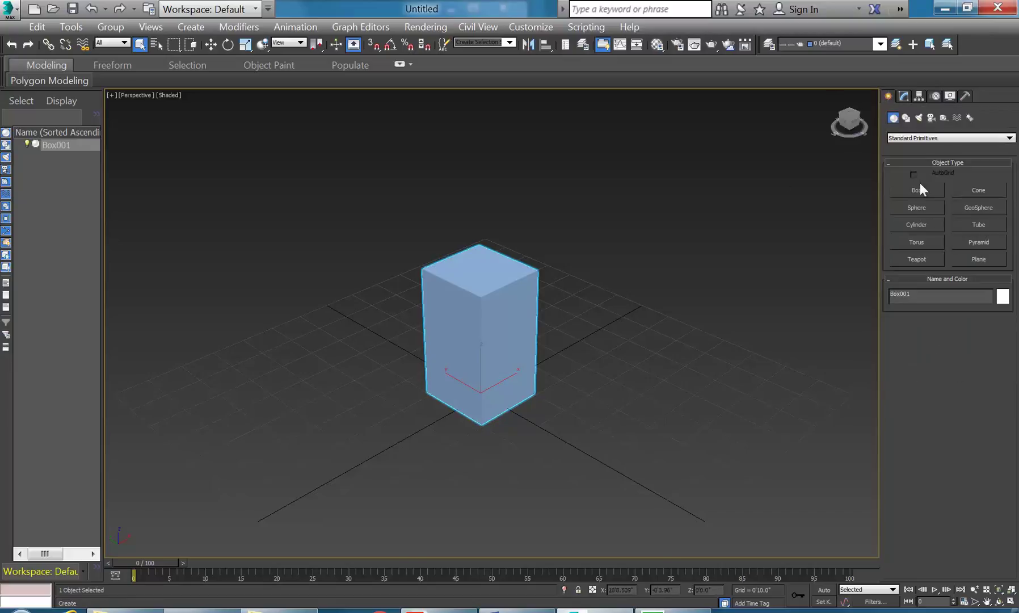
{"action": "left_click", "coordinate": [917, 190]}
{"action": "left_click_drag", "start_coordinate": [627, 407], "coordinate": [649, 353]}
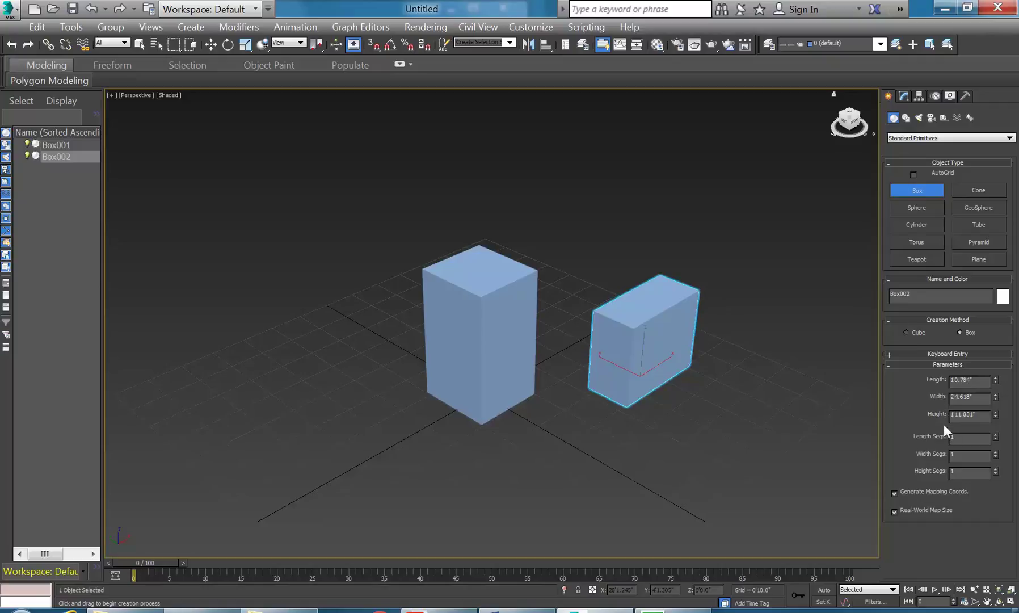
{"action": "right_click", "coordinate": [636, 318]}
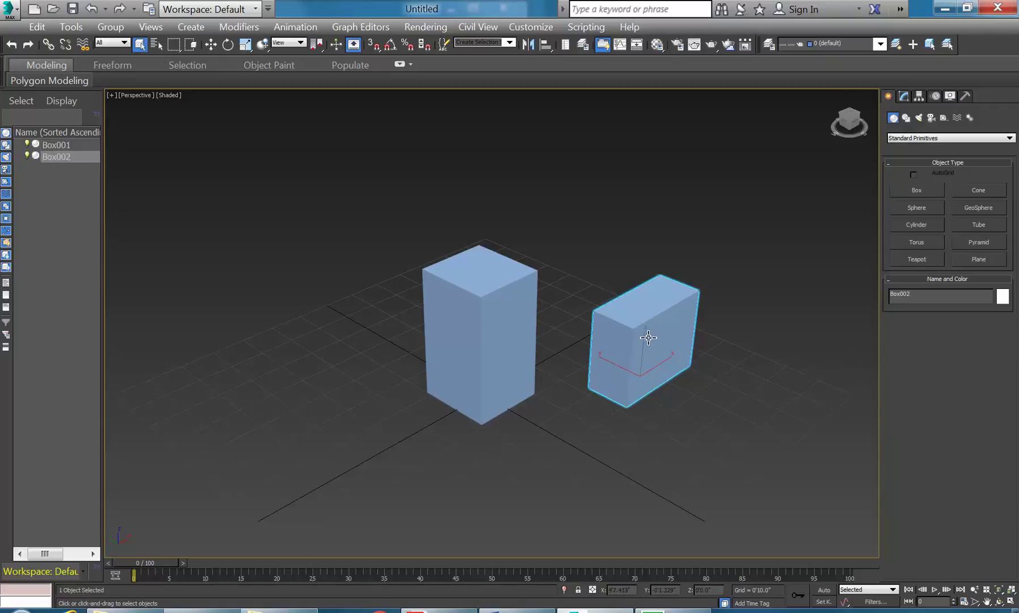
{"action": "left_click", "coordinate": [905, 96]}
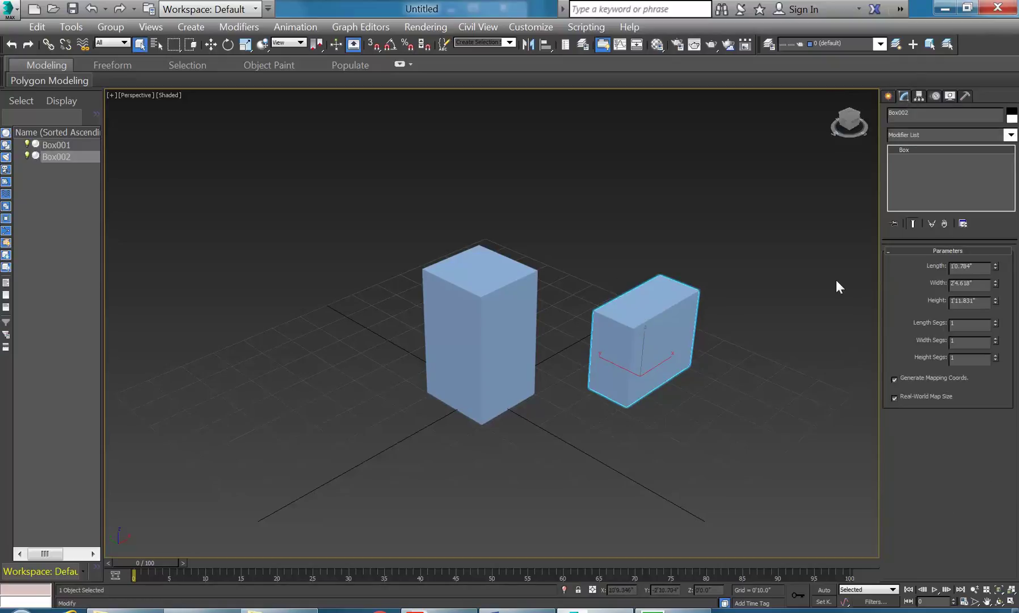
Delete the second, smaller box from the scene
{"action": "right_click", "coordinate": [632, 311]}
{"action": "left_click", "coordinate": [635, 316]}
{"action": "key", "text": "Delete"}
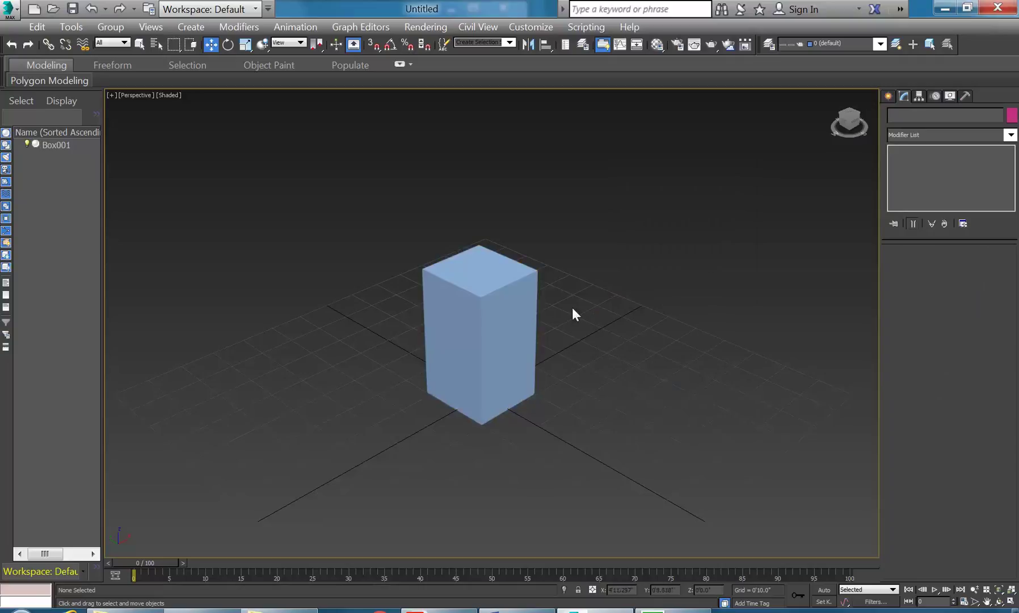
Select the remaining box and set the display unit scale to metric millimeters
{"action": "left_click", "coordinate": [516, 297]}
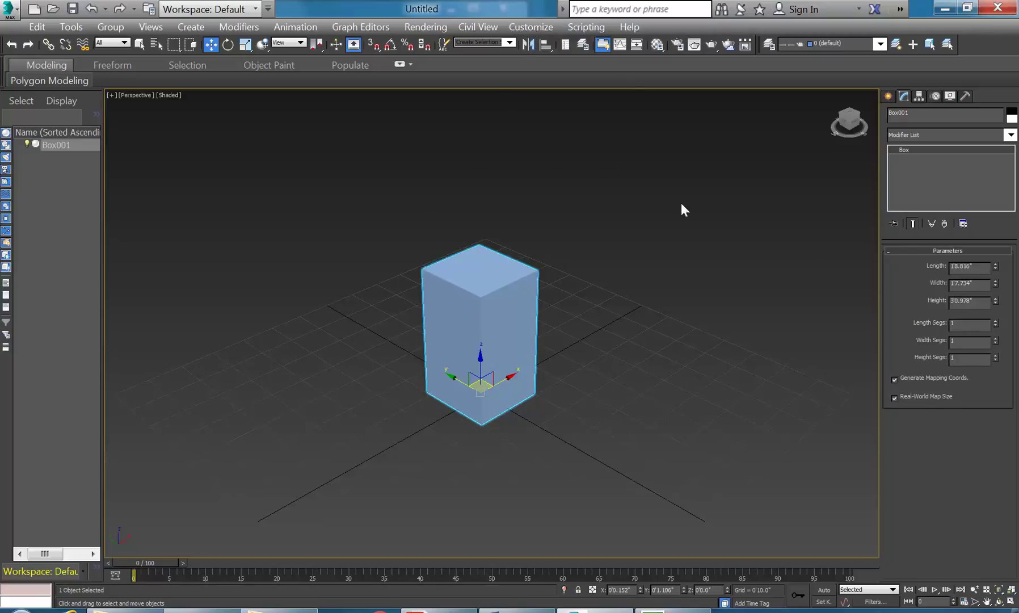
{"action": "left_click", "coordinate": [525, 26]}
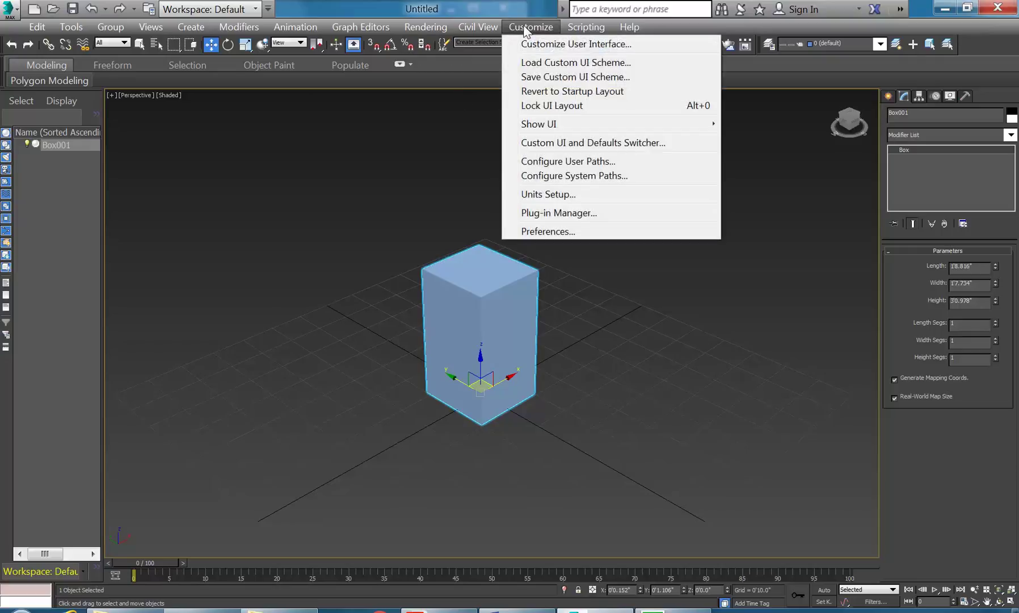
{"action": "left_click", "coordinate": [547, 194]}
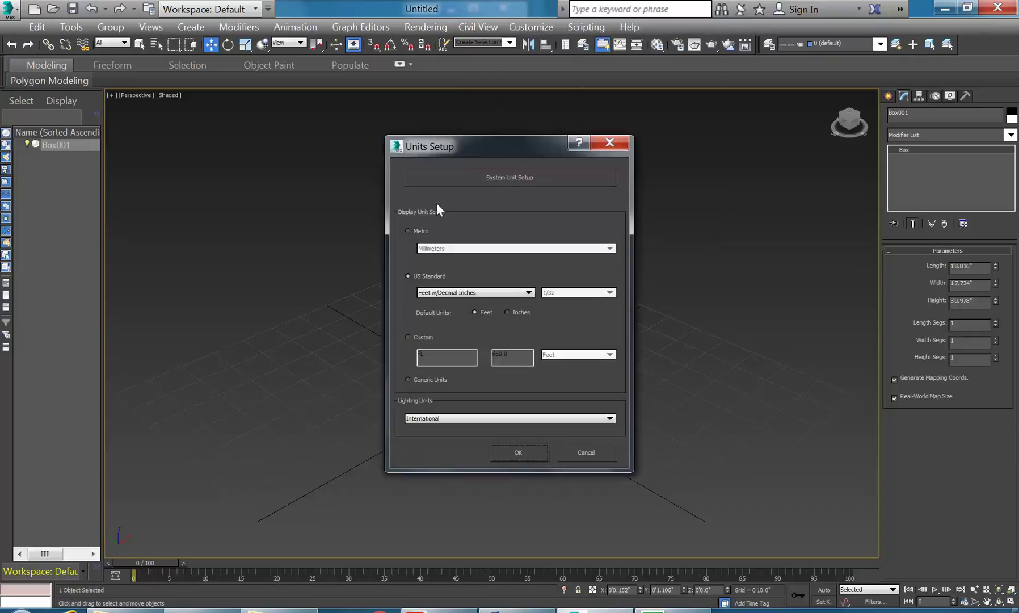
{"action": "left_click", "coordinate": [408, 231]}
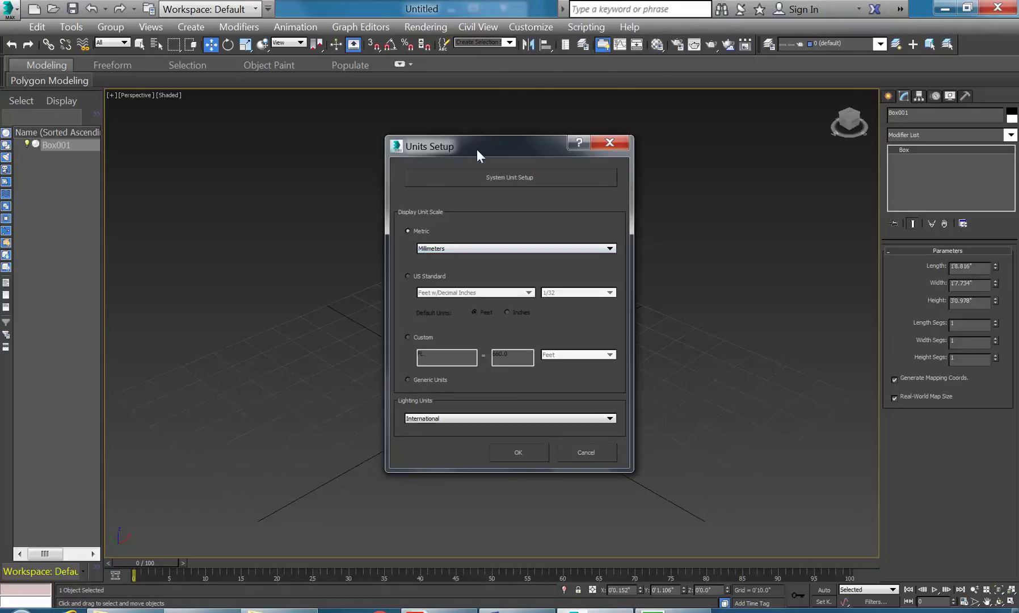
{"action": "left_click", "coordinate": [505, 454]}
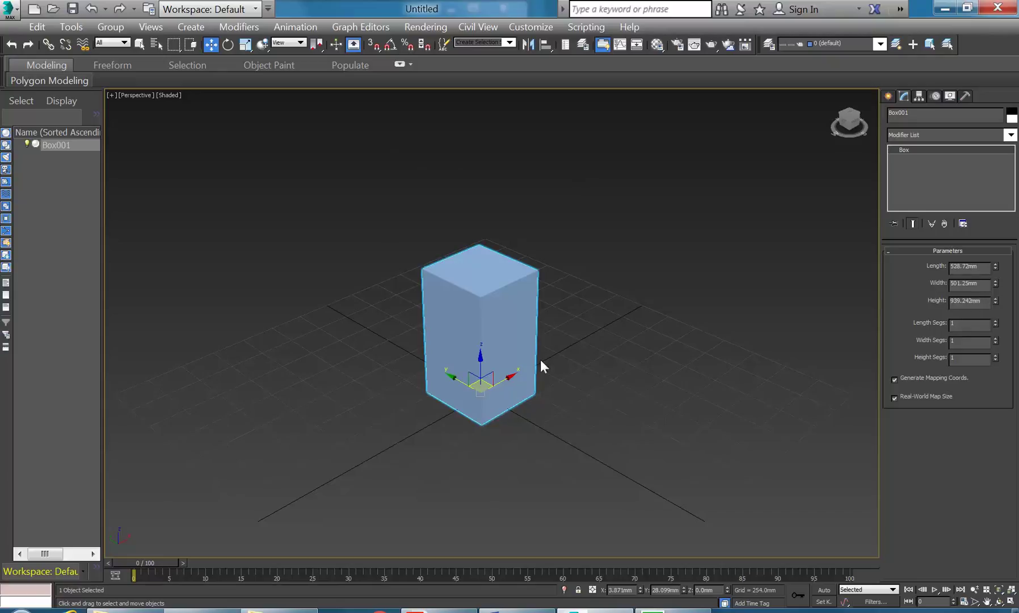
Convert the box to an Editable Poly
{"action": "middle_click_drag", "start_coordinate": [465, 320], "coordinate": [454, 329]}
{"action": "scroll", "coordinate": [353, 321], "scroll_direction": "up", "scroll_amount": 4}
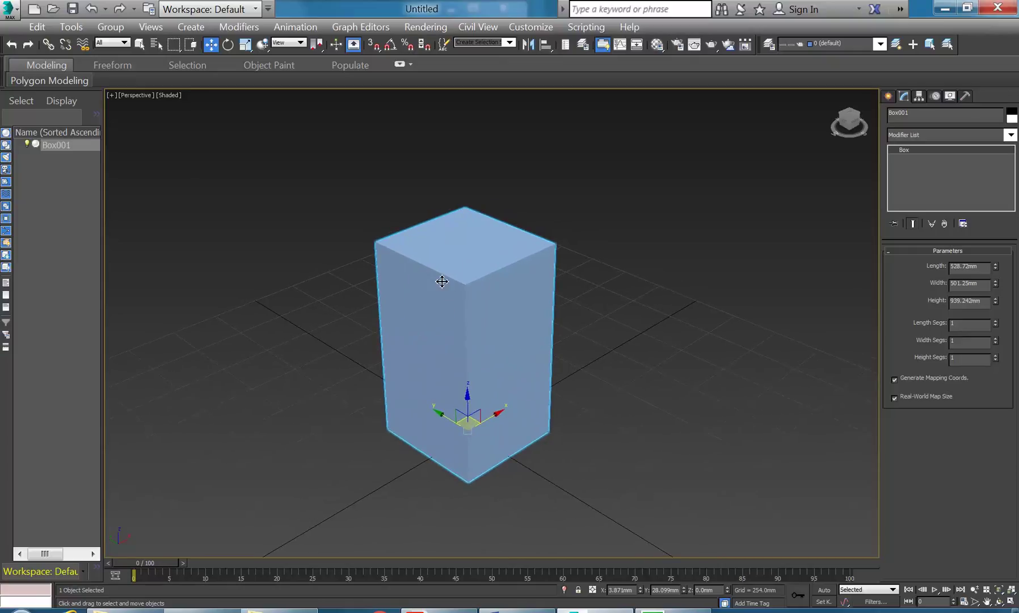
{"action": "middle_click_drag", "start_coordinate": [442, 282], "coordinate": [436, 314], "text": "alt"}
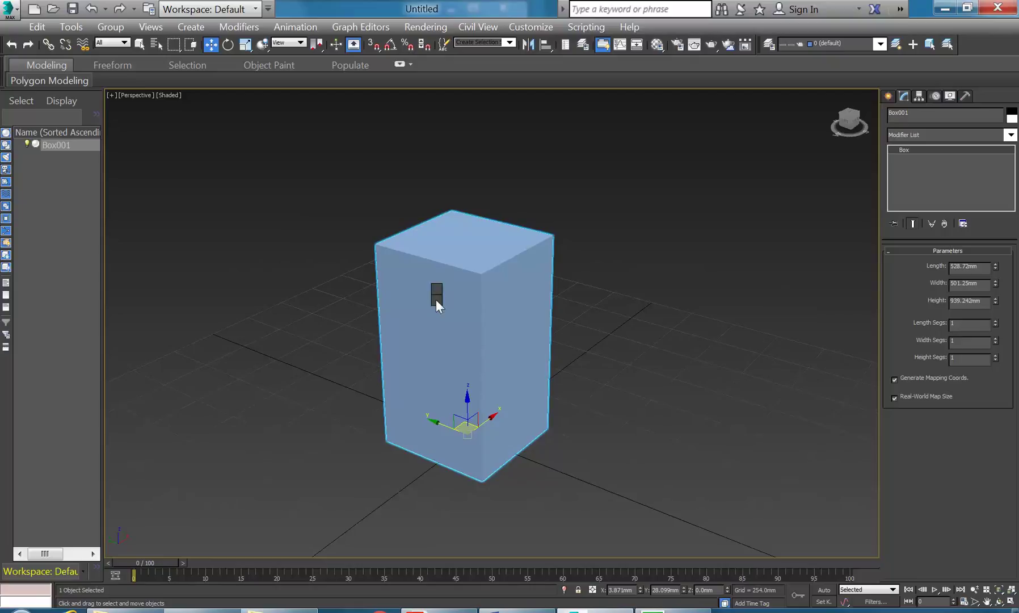
{"action": "right_click", "coordinate": [437, 306]}
{"action": "mouse_move", "coordinate": [469, 444]}
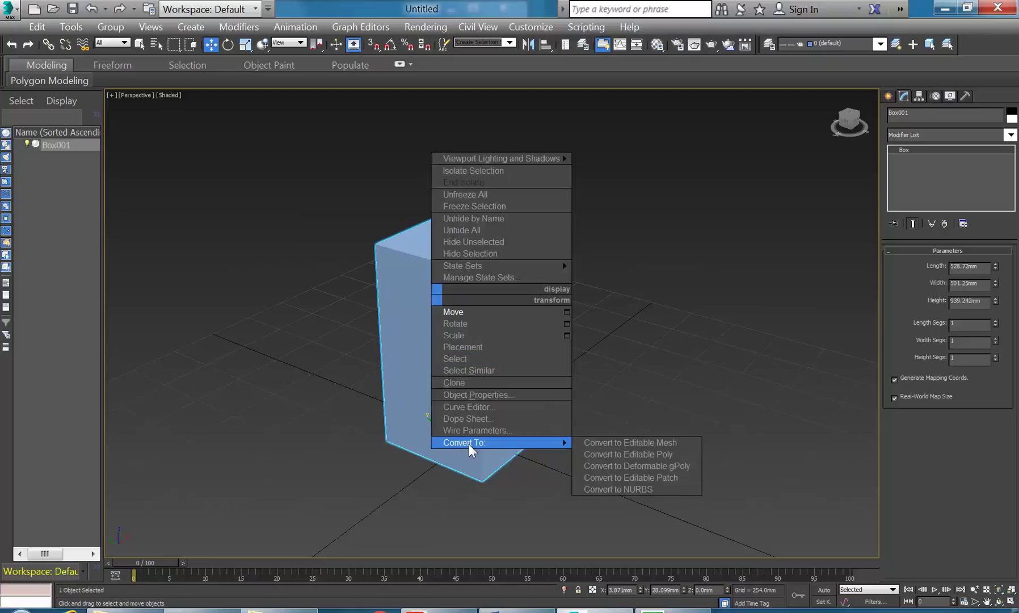
{"action": "left_click", "coordinate": [588, 454]}
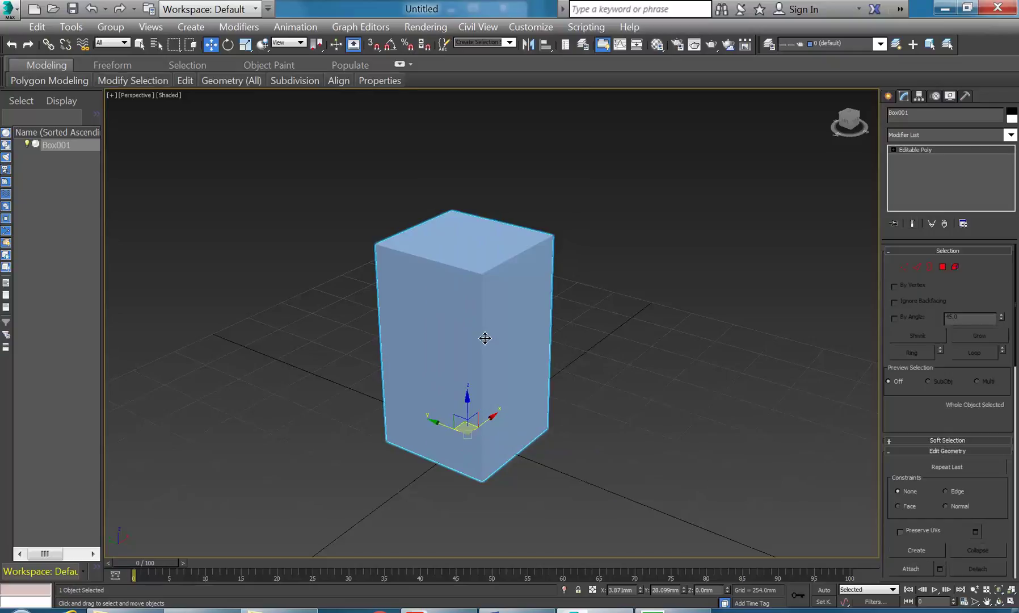
Examine the Editable Poly's vertex, edge, border, polygon and element sub-object levels one after another
{"action": "mouse_move", "coordinate": [485, 339]}
{"action": "middle_mouse_down", "text": "alt"}
{"action": "mouse_move", "coordinate": [371, 321]}
{"action": "mouse_move", "coordinate": [325, 337]}
{"action": "mouse_move", "coordinate": [492, 321]}
{"action": "mouse_move", "coordinate": [467, 349]}
{"action": "mouse_move", "coordinate": [498, 339]}
{"action": "middle_mouse_up", "text": "alt"}
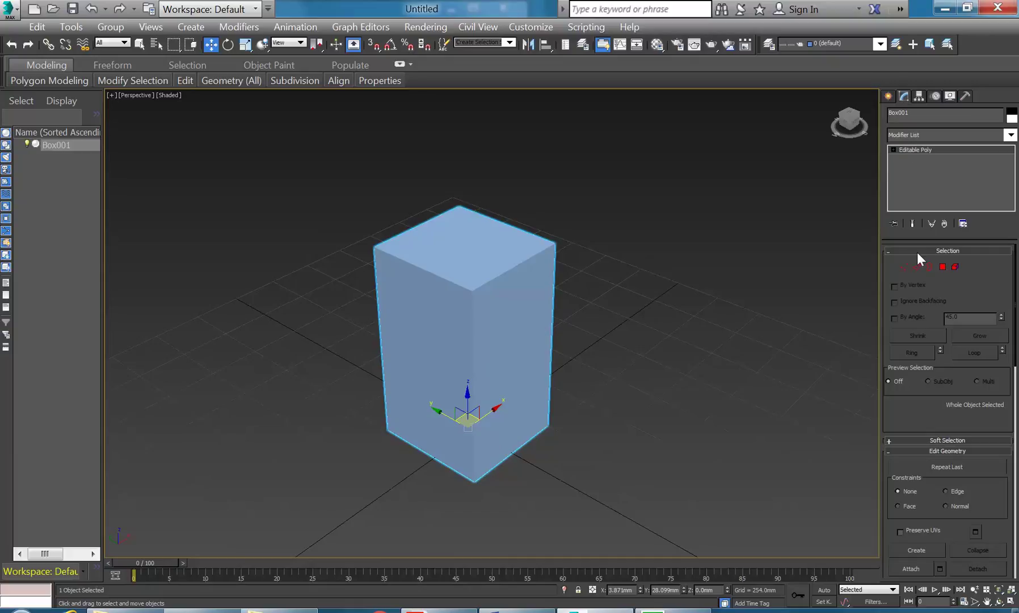
{"action": "left_click", "coordinate": [905, 267]}
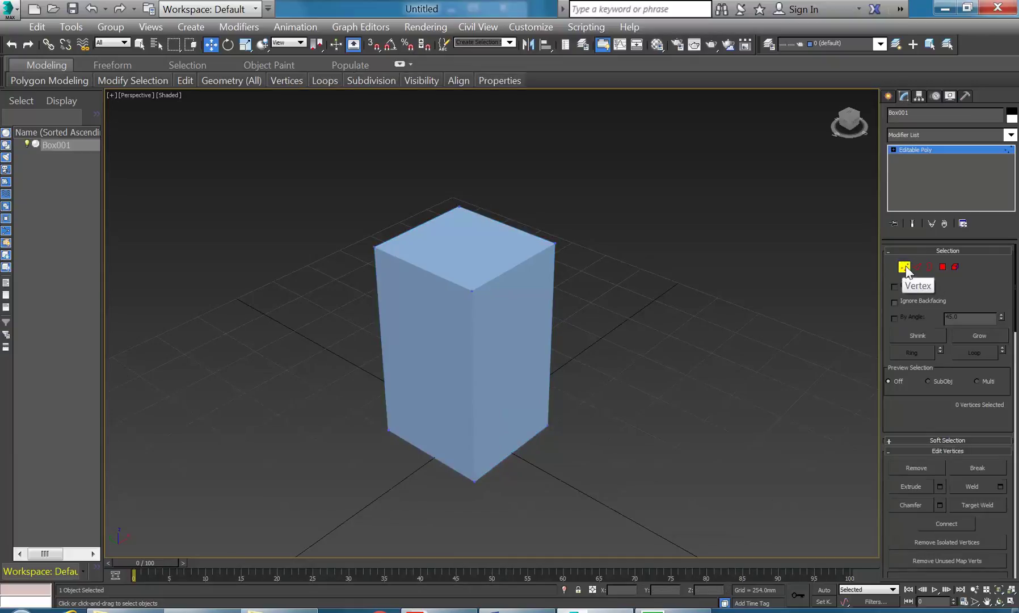
{"action": "left_click", "coordinate": [916, 267]}
{"action": "left_click", "coordinate": [942, 266]}
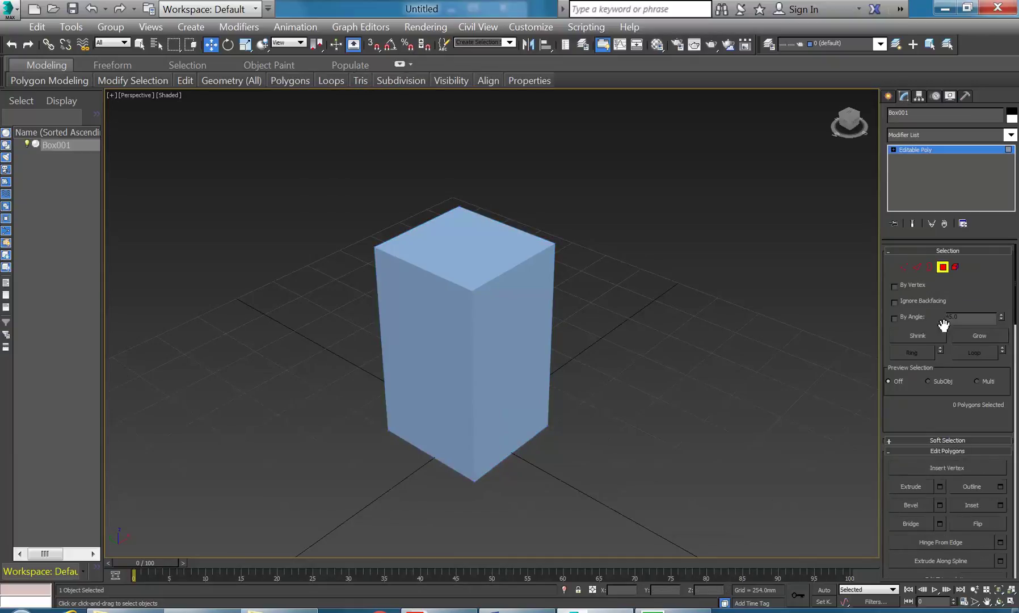
{"action": "left_click", "coordinate": [931, 267]}
{"action": "left_click", "coordinate": [955, 266]}
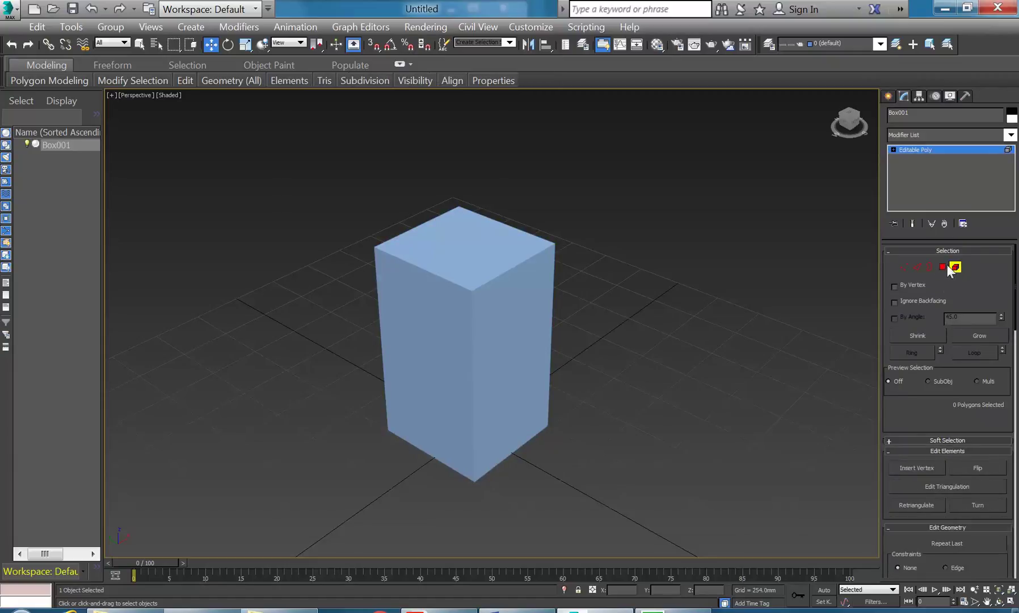
{"action": "left_click", "coordinate": [943, 267]}
{"action": "left_click", "coordinate": [905, 267]}
{"action": "left_click", "coordinate": [917, 267]}
{"action": "left_click", "coordinate": [943, 266]}
Try moving the box's top front corner vertex at vertex level, and undo the move
{"action": "left_click", "coordinate": [906, 267]}
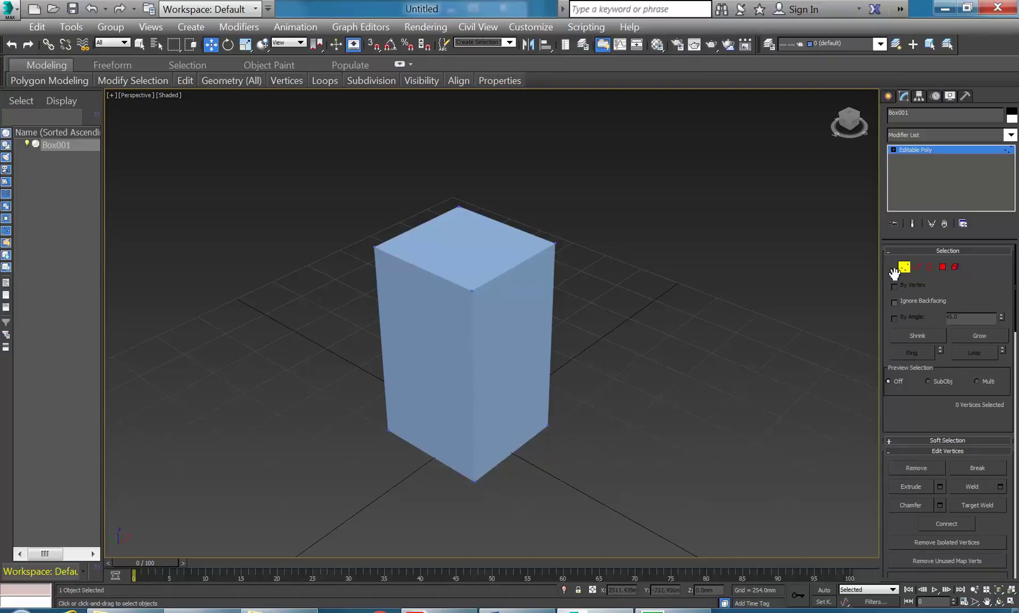
{"action": "left_click", "coordinate": [375, 245]}
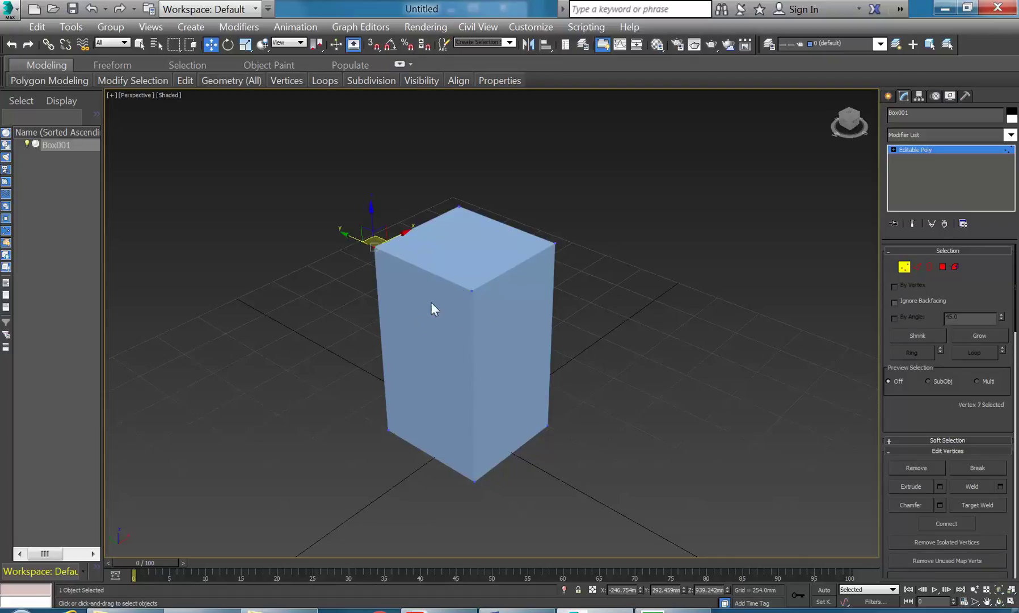
{"action": "left_click", "coordinate": [474, 290]}
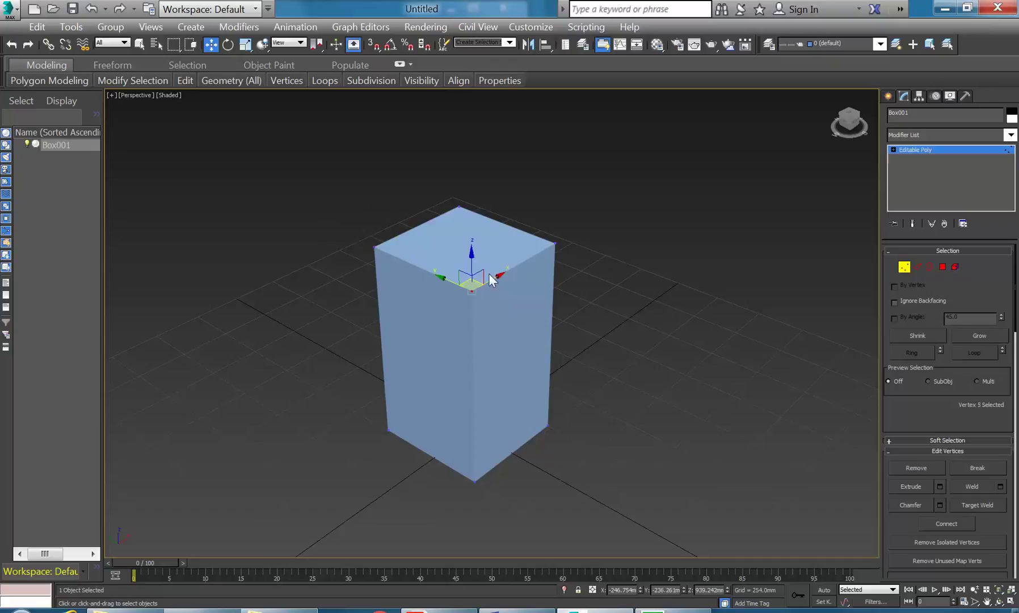
{"action": "left_click_drag", "start_coordinate": [482, 280], "coordinate": [487, 256]}
{"action": "left_click", "coordinate": [91, 9]}
Try shifting one of the box's top edges back and forth along Y at edge level, and undo the moves
{"action": "left_click", "coordinate": [918, 264]}
{"action": "left_click", "coordinate": [510, 267]}
{"action": "left_click_drag", "start_coordinate": [482, 251], "coordinate": [552, 275]}
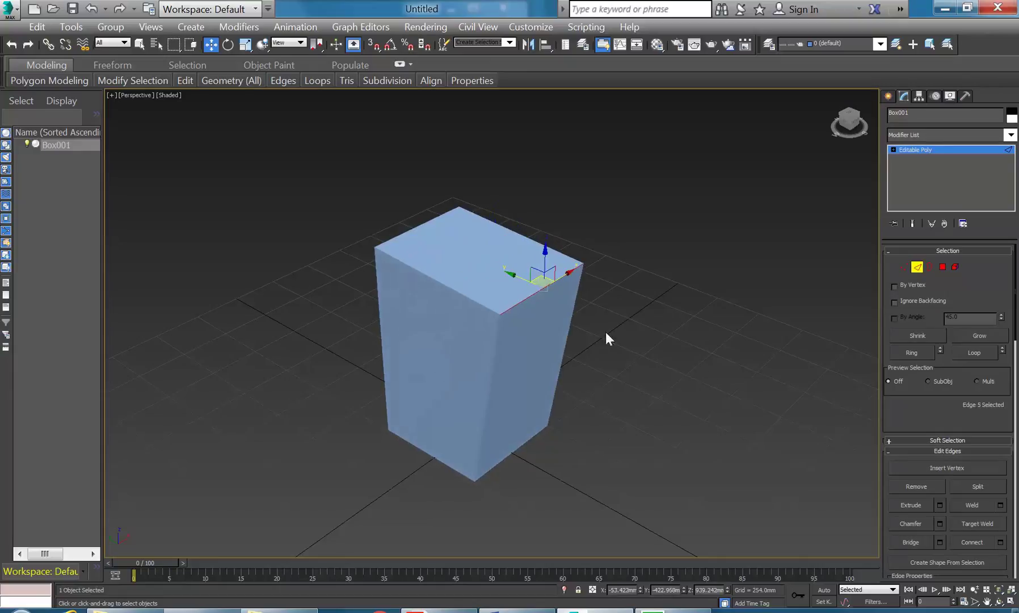
{"action": "left_click", "coordinate": [92, 9]}
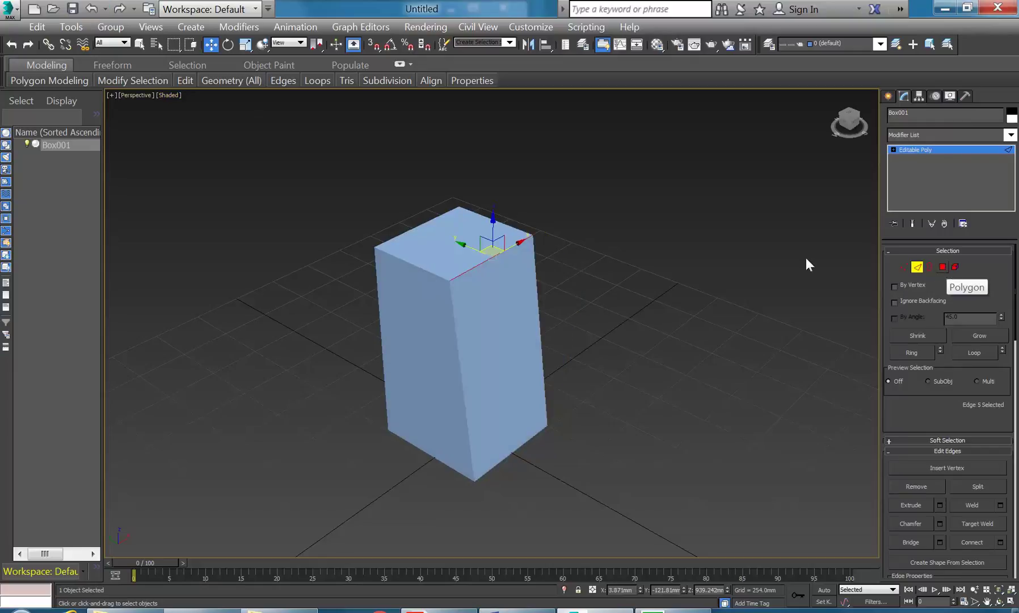
{"action": "left_click", "coordinate": [95, 11]}
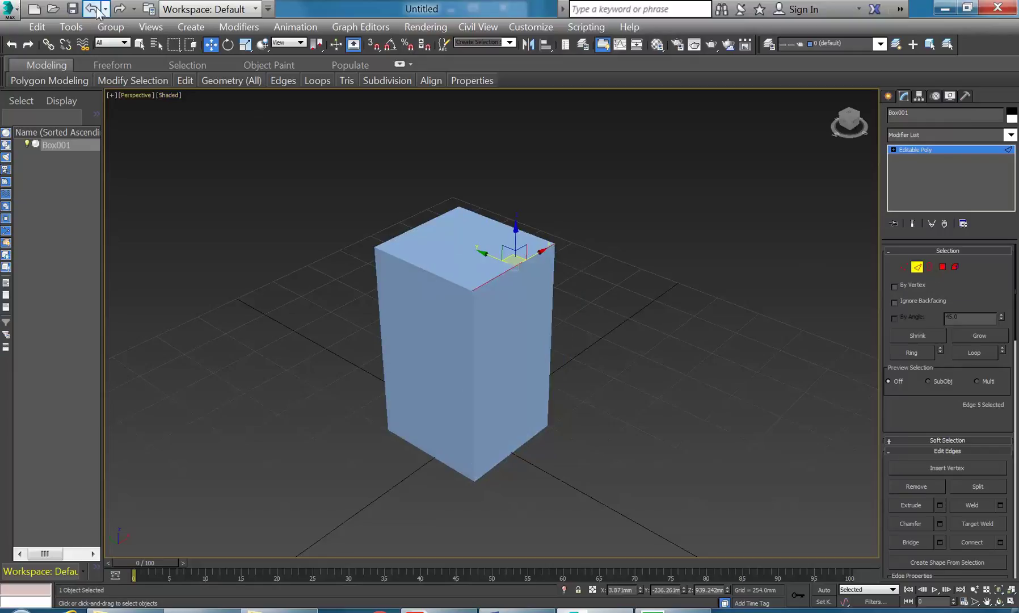
Select the side face below that top edge at polygon level, try moving it along Y, and undo the move
{"action": "left_click", "coordinate": [942, 267]}
{"action": "left_click", "coordinate": [546, 406]}
{"action": "middle_click_drag", "start_coordinate": [528, 396], "coordinate": [555, 412], "text": "alt"}
{"action": "left_click_drag", "start_coordinate": [476, 353], "coordinate": [493, 357]}
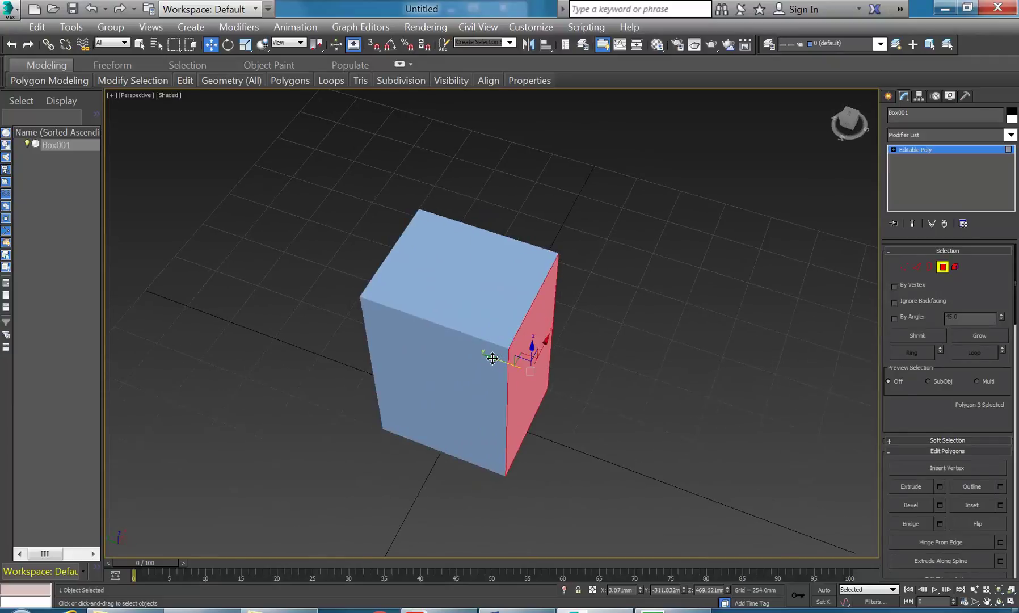
{"action": "left_click", "coordinate": [91, 9]}
Add two more side faces of the box to the polygon selection for a total of three
{"action": "middle_click_drag", "start_coordinate": [462, 353], "coordinate": [477, 331], "text": "alt"}
{"action": "scroll", "coordinate": [480, 349], "scroll_direction": "down", "scroll_amount": 1}
{"action": "scroll", "coordinate": [475, 339], "scroll_direction": "down", "scroll_amount": 1}
{"action": "scroll", "coordinate": [457, 332], "scroll_direction": "up", "scroll_amount": 3}
{"action": "scroll", "coordinate": [469, 323], "scroll_direction": "down", "scroll_amount": 3}
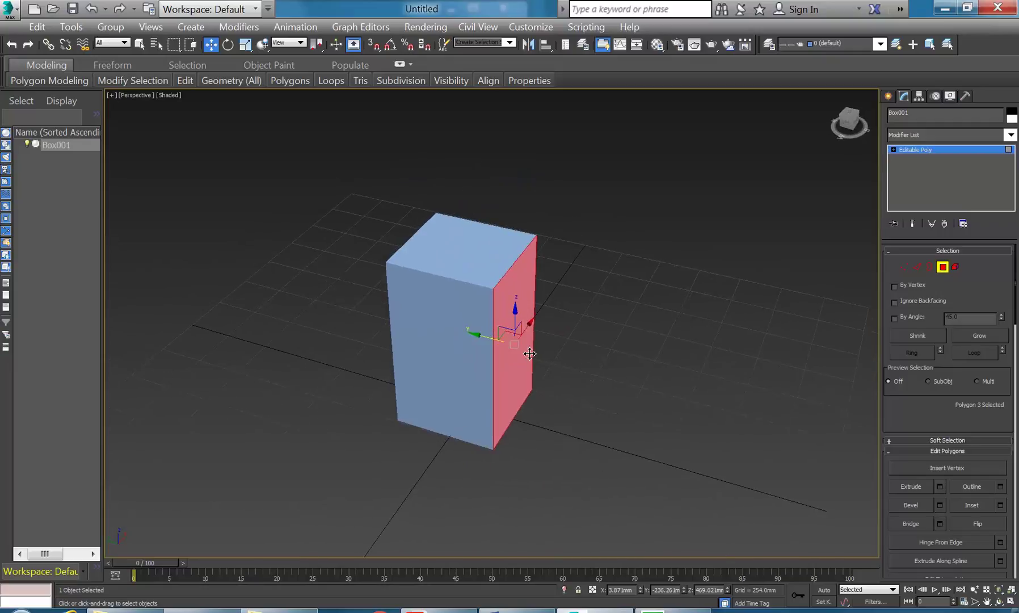
{"action": "mouse_move", "coordinate": [565, 348]}
{"action": "middle_mouse_down", "text": "alt"}
{"action": "mouse_move", "coordinate": [458, 353]}
{"action": "mouse_move", "coordinate": [577, 372]}
{"action": "mouse_move", "coordinate": [562, 347]}
{"action": "mouse_move", "coordinate": [576, 342]}
{"action": "middle_mouse_up", "text": "alt"}
{"action": "left_click", "coordinate": [582, 326], "text": "ctrl"}
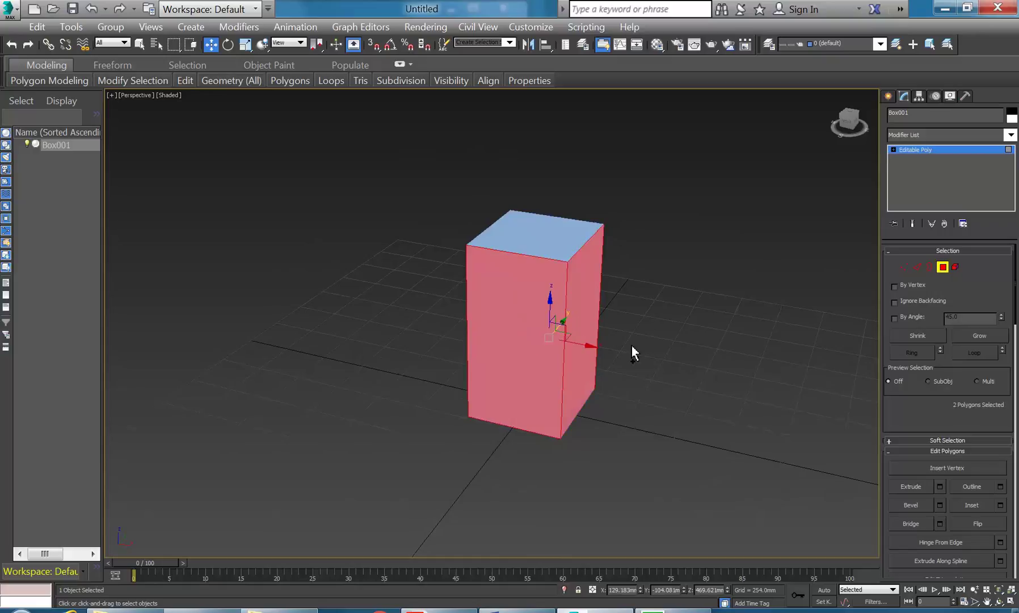
{"action": "middle_click_drag", "start_coordinate": [635, 331], "coordinate": [517, 353], "text": "alt"}
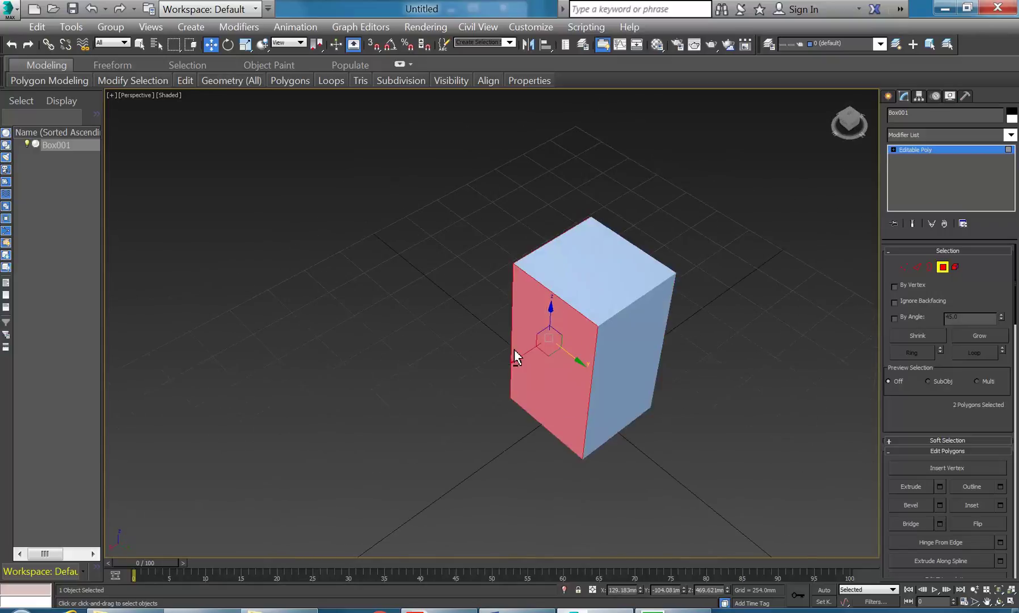
{"action": "left_click", "coordinate": [622, 366], "text": "ctrl"}
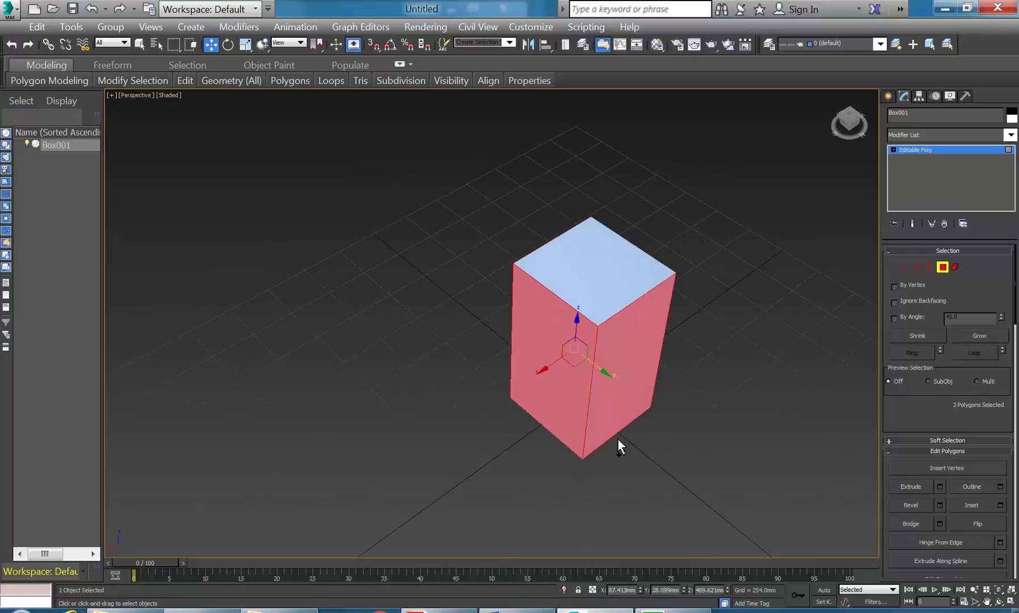
{"action": "middle_click_drag", "start_coordinate": [483, 378], "coordinate": [587, 369], "text": "alt"}
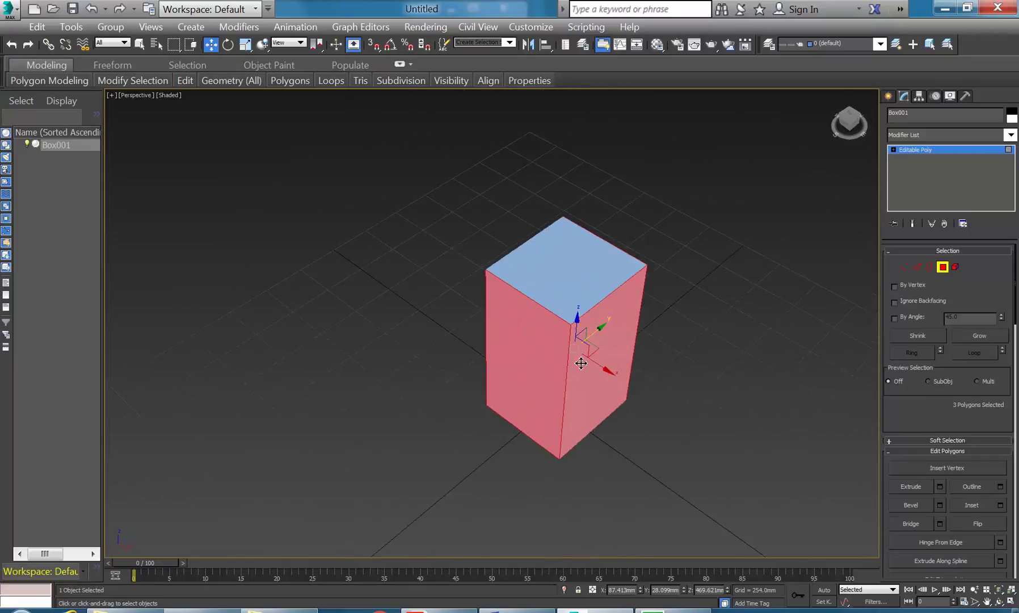
Try extruding the three selected side faces freehand, and undo the extrusion
{"action": "left_click_drag", "start_coordinate": [886, 402], "coordinate": [904, 324]}
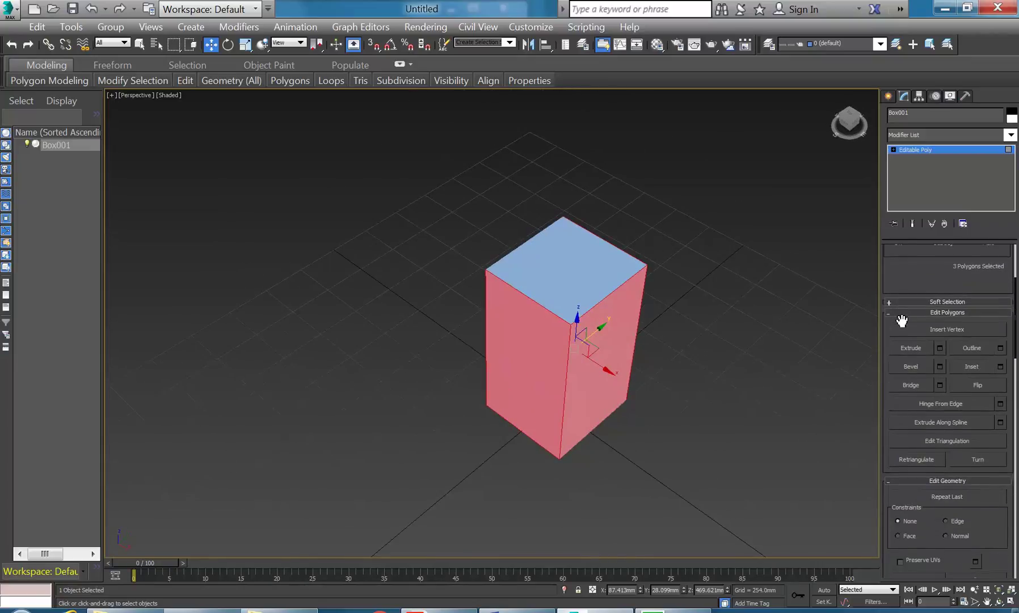
{"action": "left_click", "coordinate": [912, 349]}
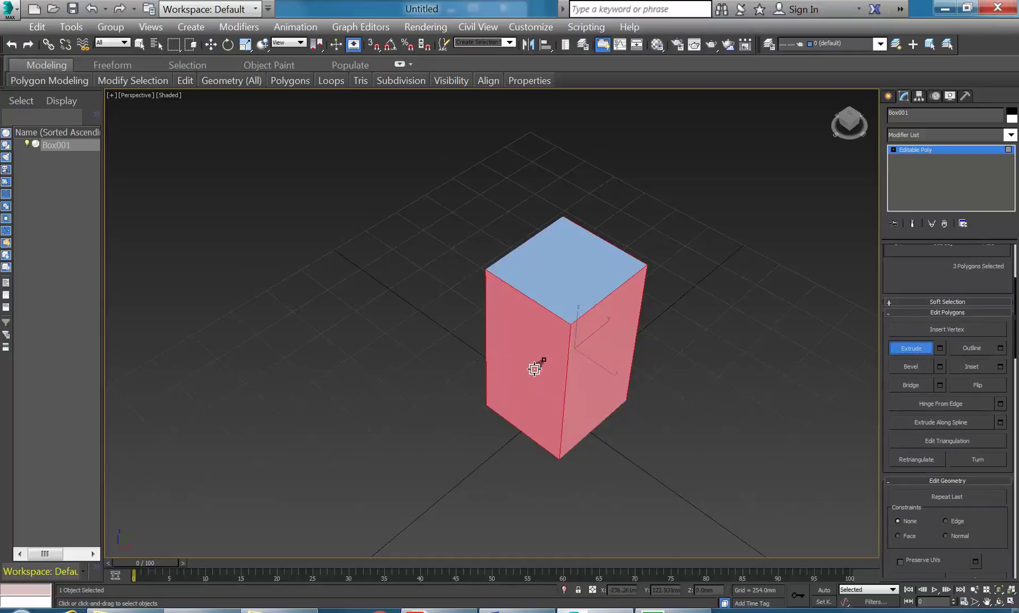
{"action": "left_click_drag", "start_coordinate": [534, 369], "coordinate": [528, 341]}
{"action": "left_click", "coordinate": [91, 9]}
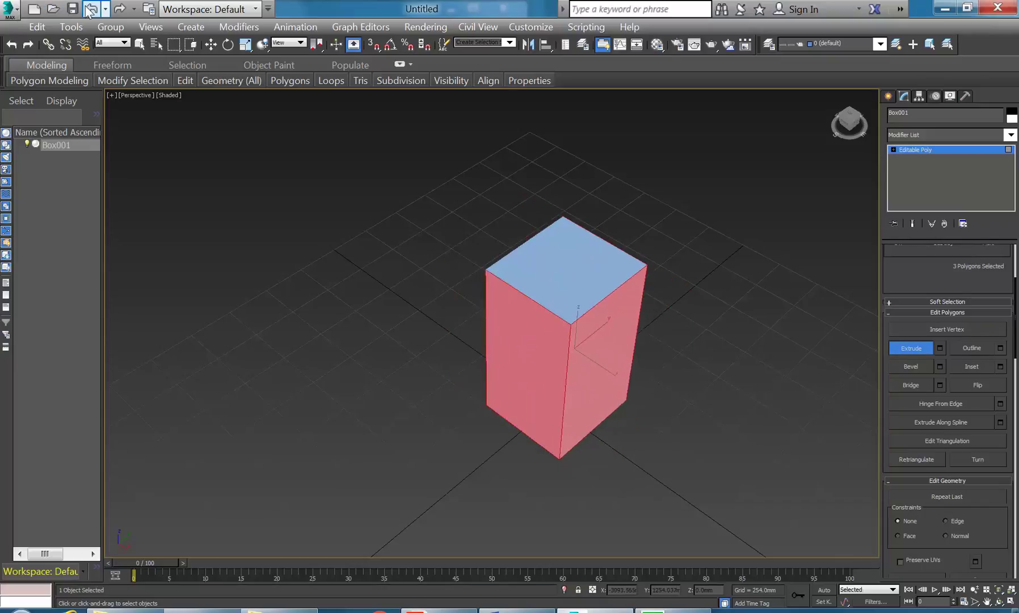
Extrude the three selected side faces with exact settings, using the By Polygon type and a height of 205.077 mm
{"action": "left_click", "coordinate": [940, 348]}
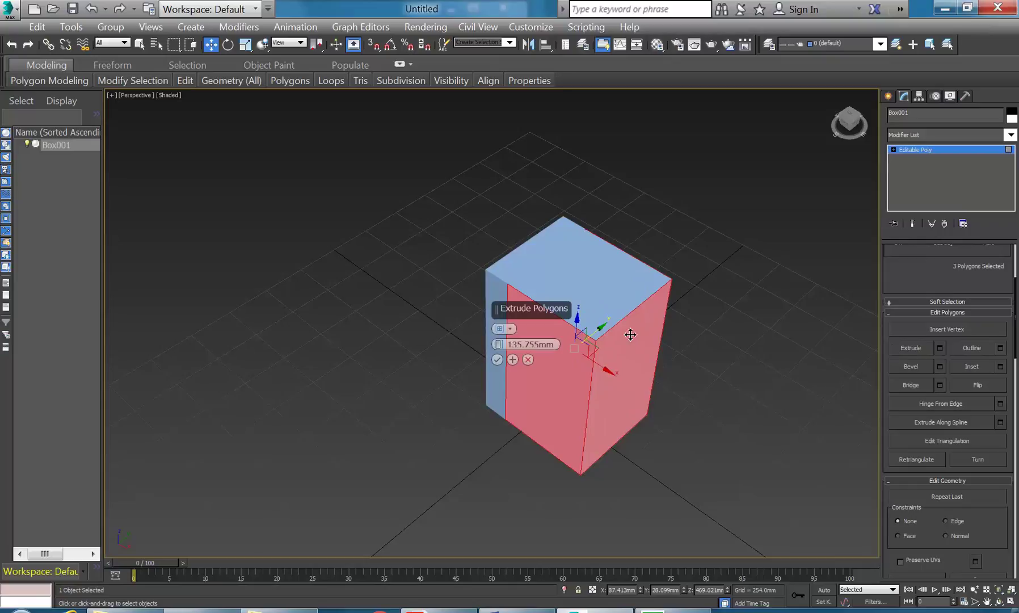
{"action": "left_click", "coordinate": [507, 329]}
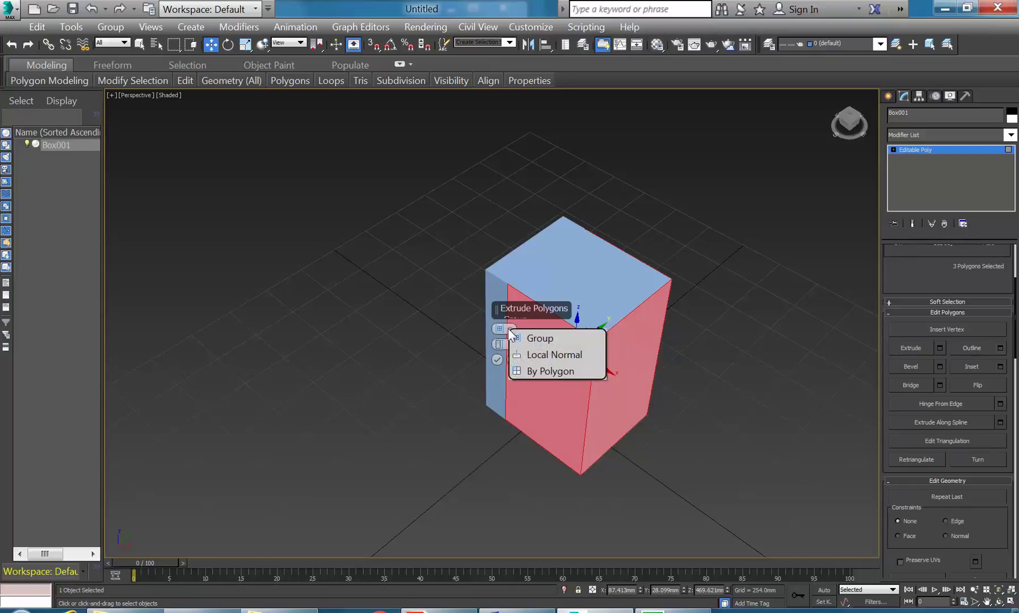
{"action": "left_click", "coordinate": [535, 370]}
{"action": "mouse_move", "coordinate": [522, 395]}
{"action": "left_mouse_down"}
{"action": "mouse_move", "coordinate": [521, 379]}
{"action": "mouse_move", "coordinate": [517, 393]}
{"action": "left_mouse_up"}
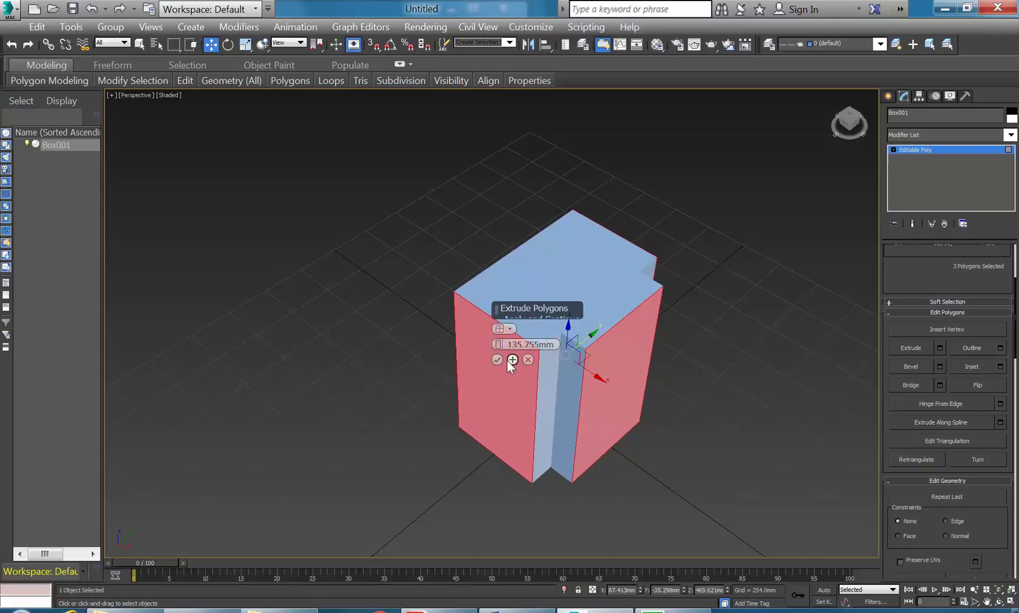
{"action": "mouse_move", "coordinate": [499, 346]}
{"action": "left_mouse_down"}
{"action": "mouse_move", "coordinate": [499, 321]}
{"action": "mouse_move", "coordinate": [495, 335]}
{"action": "left_mouse_up"}
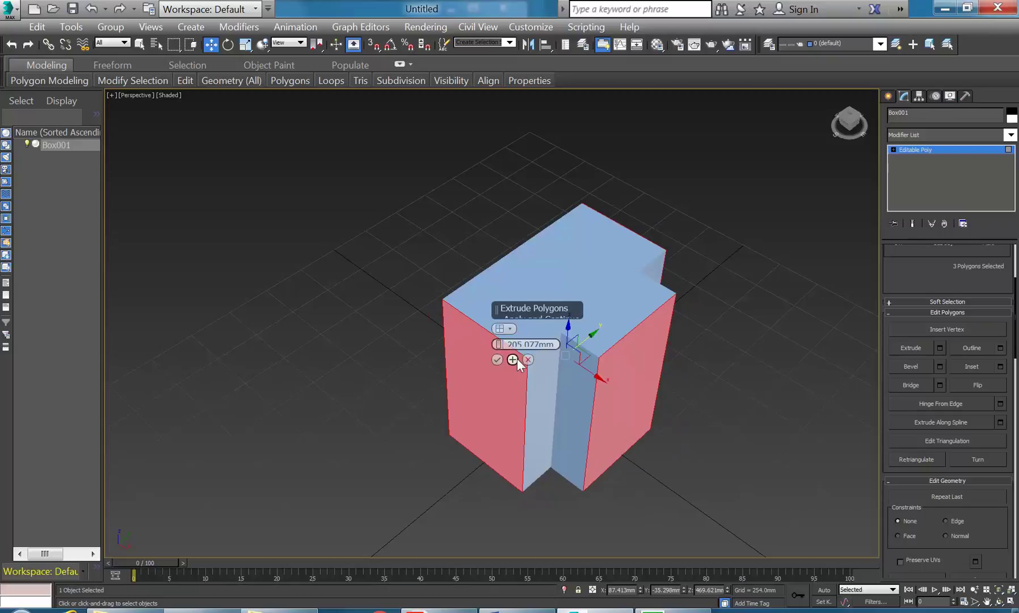
Try the Local Normal type for the extrusion, and return it to By Polygon
{"action": "left_click", "coordinate": [504, 329]}
{"action": "left_click", "coordinate": [528, 353]}
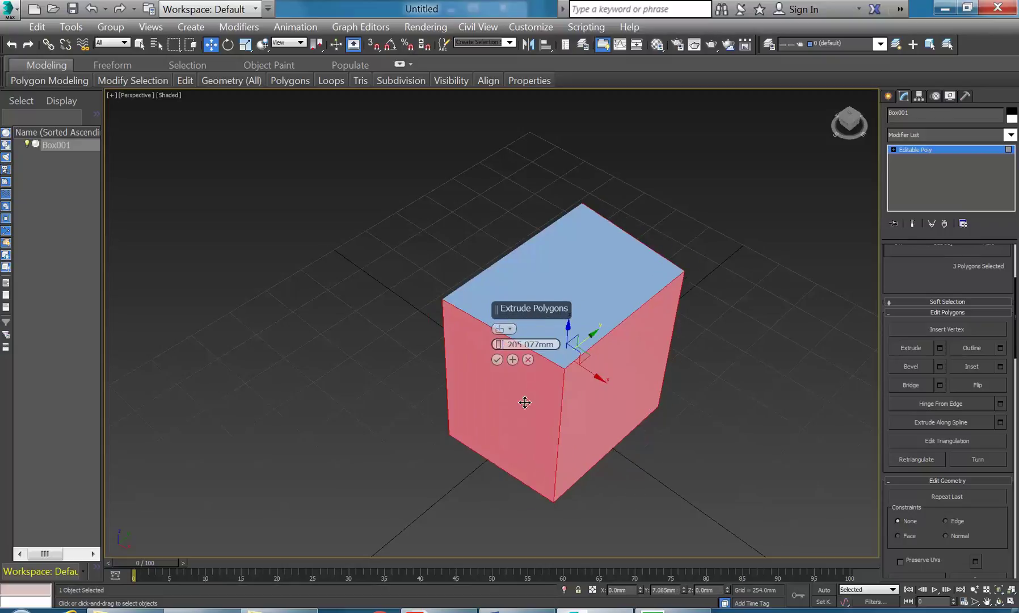
{"action": "left_click", "coordinate": [511, 330]}
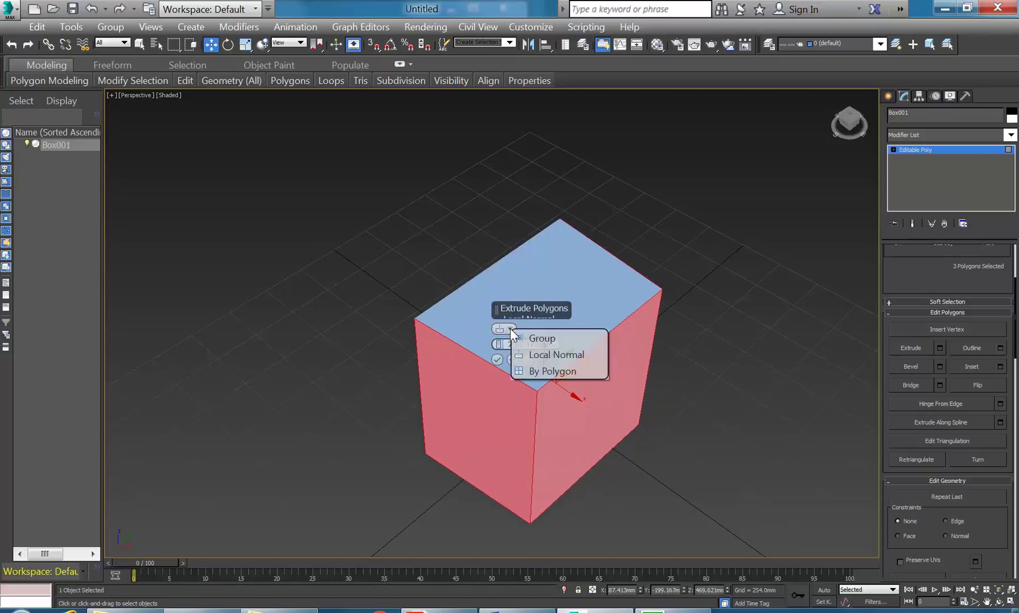
{"action": "left_click", "coordinate": [504, 329]}
{"action": "left_click", "coordinate": [545, 371]}
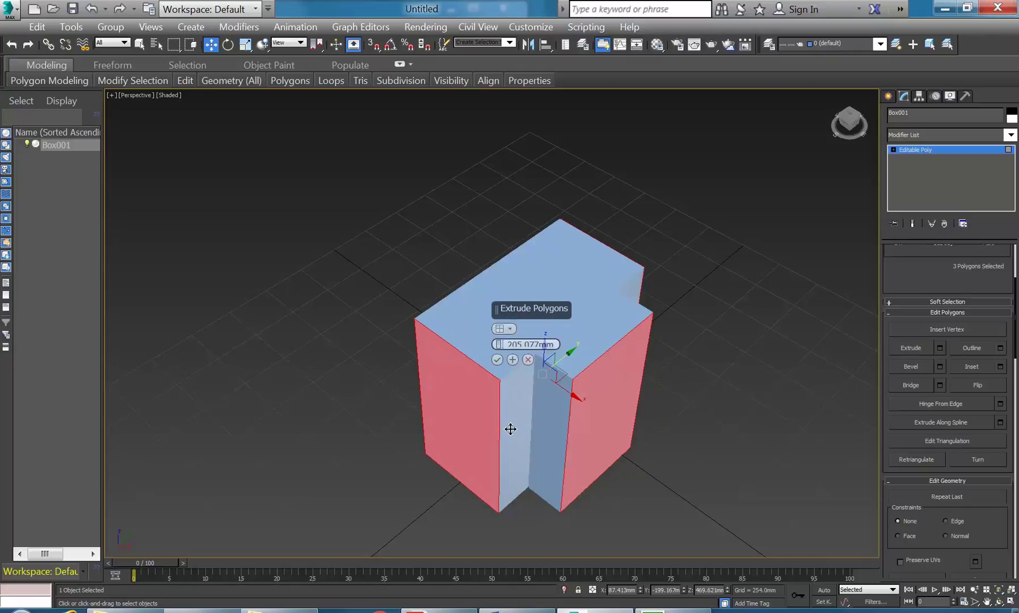
Try the extrusion as Local Normal at a height of 311.948 mm, and set the type back to By Polygon
{"action": "left_click", "coordinate": [504, 329]}
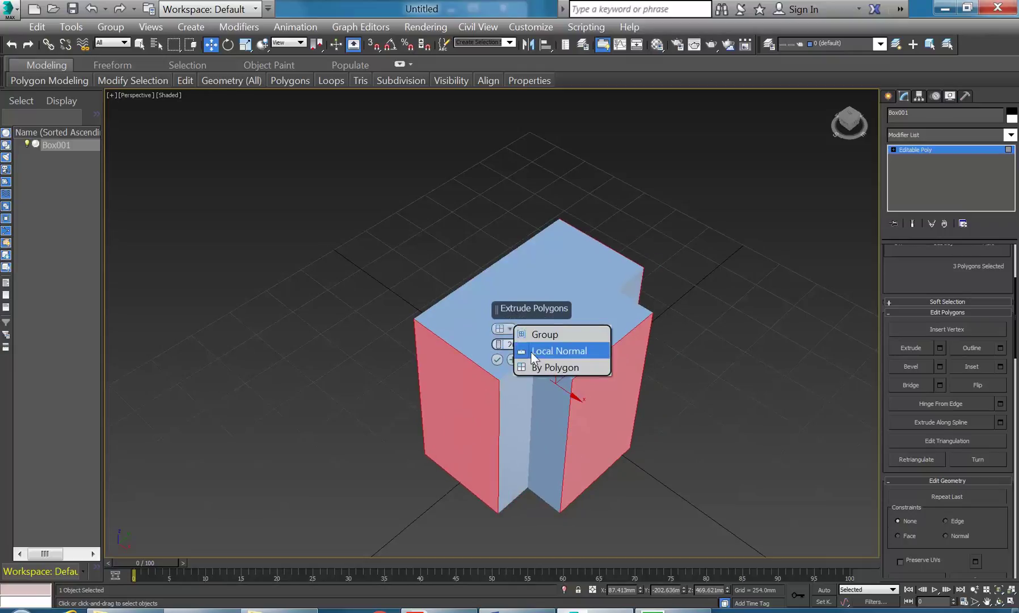
{"action": "left_click", "coordinate": [530, 351]}
{"action": "mouse_move", "coordinate": [498, 344]}
{"action": "left_mouse_down"}
{"action": "mouse_move", "coordinate": [498, 289]}
{"action": "mouse_move", "coordinate": [497, 372]}
{"action": "mouse_move", "coordinate": [501, 307]}
{"action": "mouse_move", "coordinate": [503, 348]}
{"action": "mouse_move", "coordinate": [505, 324]}
{"action": "left_mouse_up"}
{"action": "left_click", "coordinate": [511, 329]}
{"action": "left_click", "coordinate": [503, 352]}
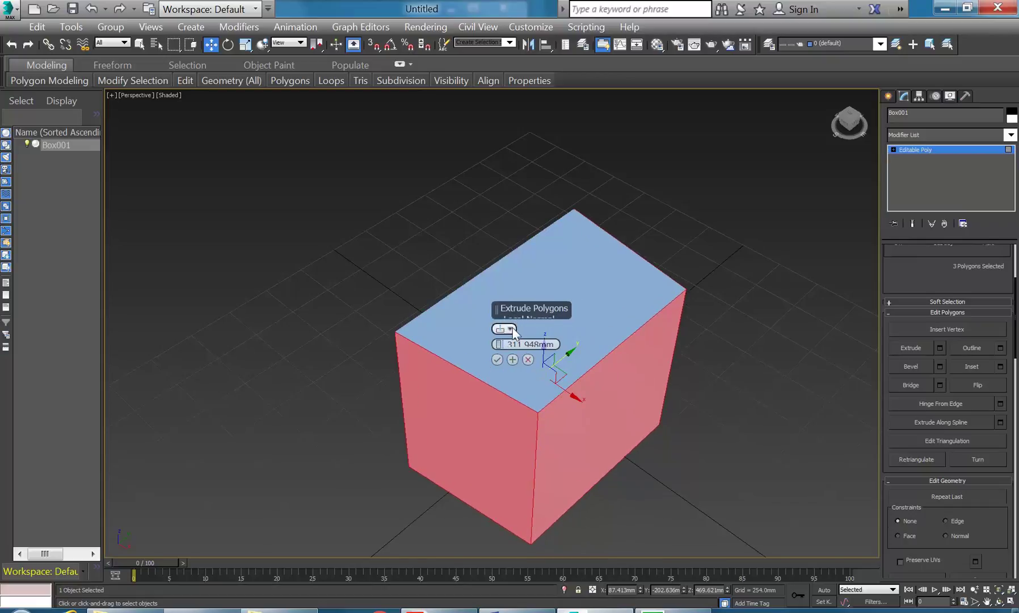
{"action": "left_click", "coordinate": [511, 329]}
{"action": "left_click", "coordinate": [542, 372]}
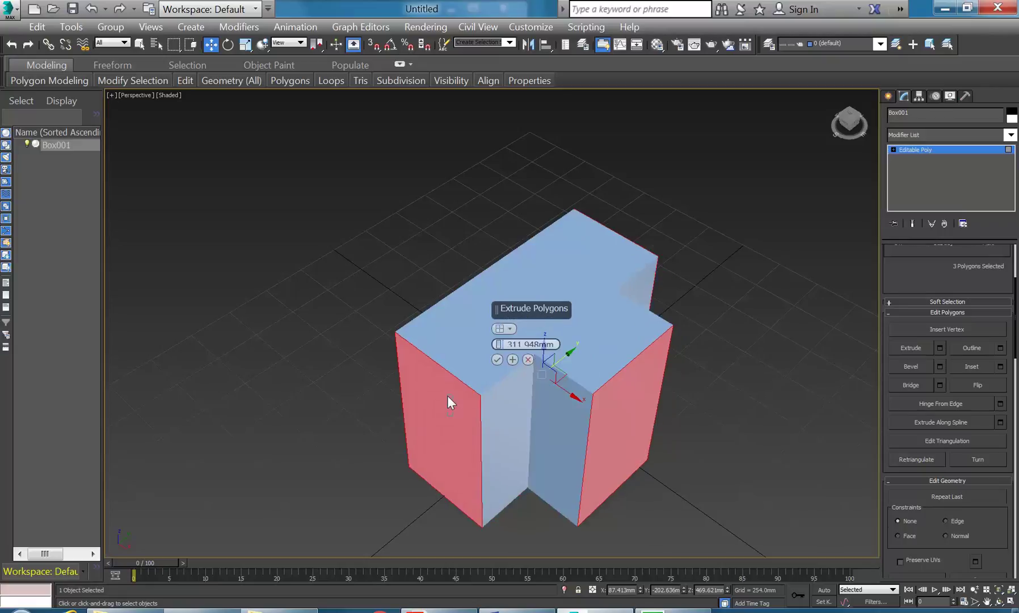
Try extruding only one of the extruded side faces, at a height of 543.021 mm
{"action": "left_click", "coordinate": [449, 408]}
{"action": "left_click_drag", "start_coordinate": [498, 343], "coordinate": [498, 302]}
{"action": "left_click", "coordinate": [505, 389]}
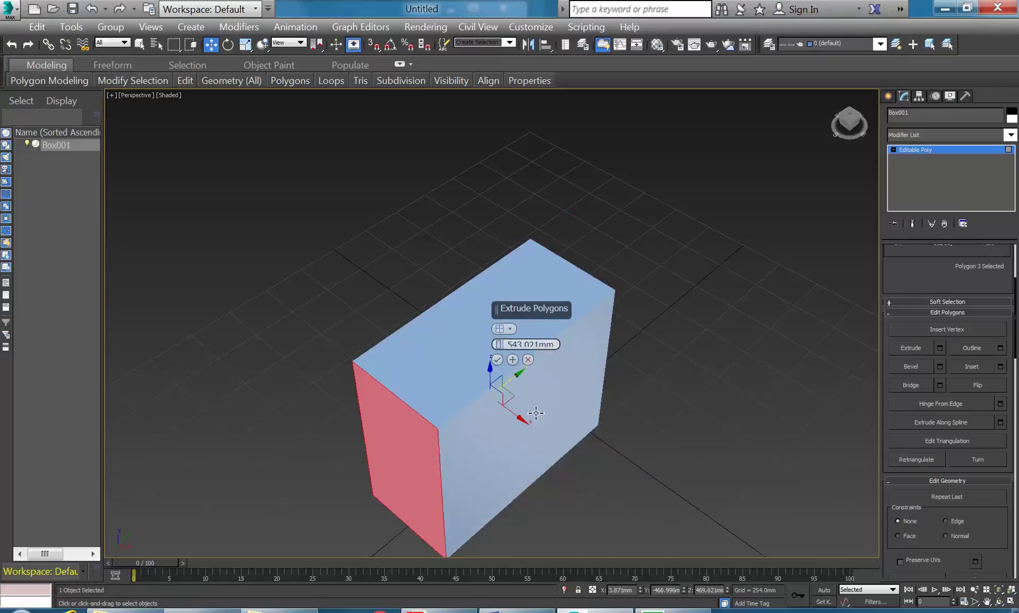
Add the other two side faces back to the selection and extrude all three By Polygon with an adjusted height
{"action": "left_click", "coordinate": [559, 393], "text": "ctrl"}
{"action": "middle_click_drag", "start_coordinate": [599, 403], "coordinate": [489, 378]}
{"action": "middle_click_drag", "start_coordinate": [622, 383], "coordinate": [583, 364], "text": "alt"}
{"action": "left_click", "coordinate": [424, 380], "text": "ctrl"}
{"action": "middle_click_drag", "start_coordinate": [424, 380], "coordinate": [553, 380], "text": "alt"}
{"action": "left_click_drag", "start_coordinate": [498, 345], "coordinate": [482, 321]}
{"action": "left_click", "coordinate": [913, 346]}
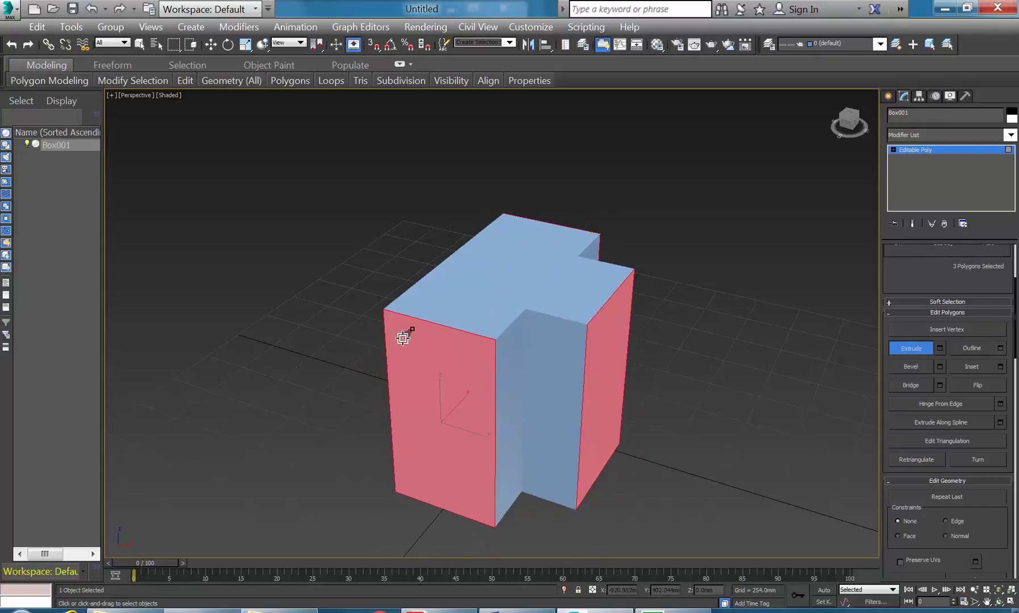
View the extruded model in wireframe, and return the viewport to shaded display
{"action": "middle_click_drag", "start_coordinate": [485, 365], "coordinate": [564, 355], "text": "alt"}
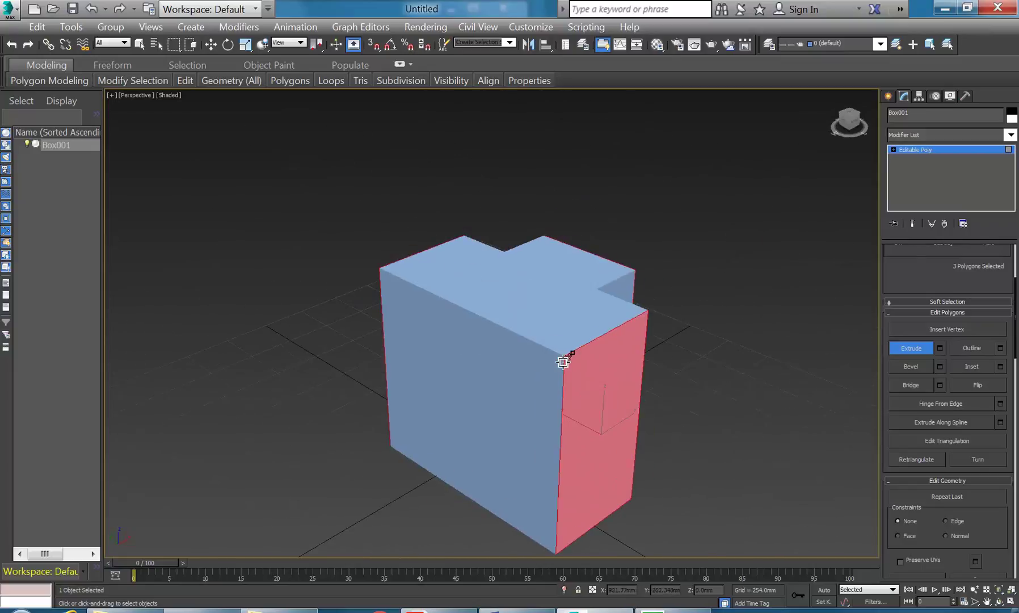
{"action": "middle_click_drag", "start_coordinate": [496, 329], "coordinate": [453, 343]}
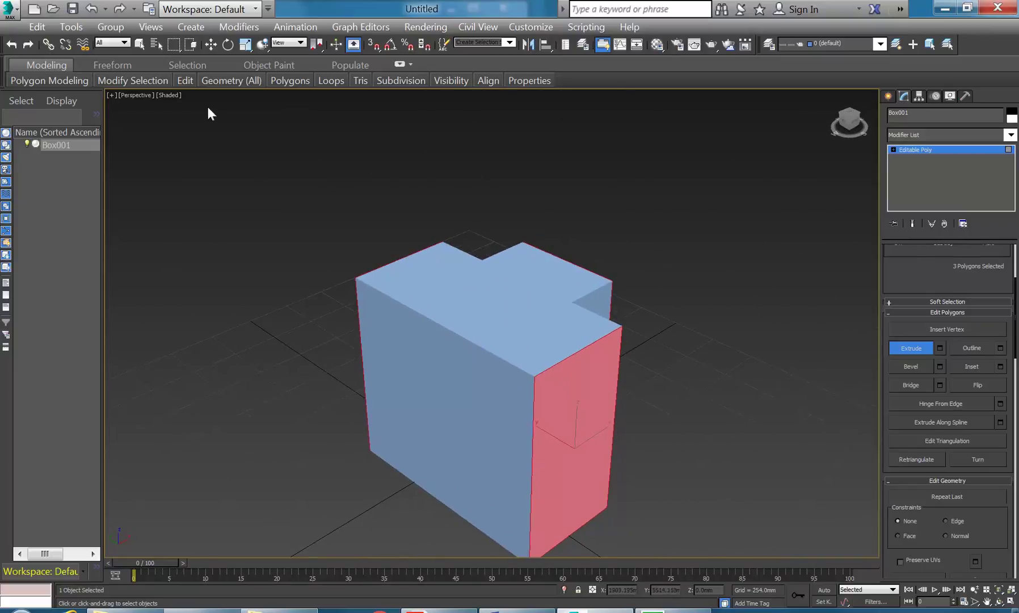
{"action": "left_click", "coordinate": [167, 96]}
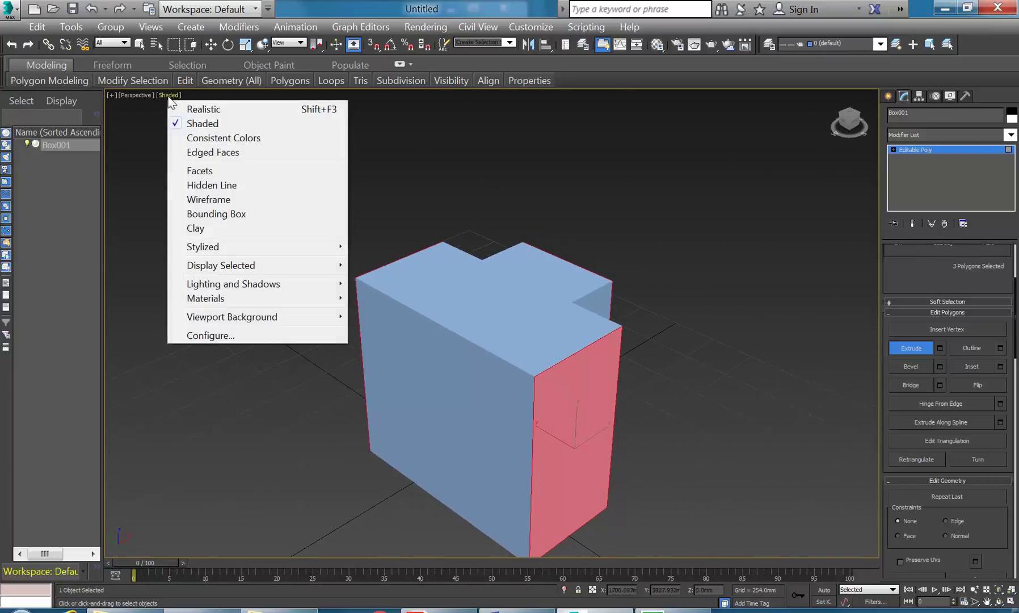
{"action": "left_click", "coordinate": [209, 200]}
{"action": "mouse_move", "coordinate": [446, 330]}
{"action": "middle_mouse_down", "text": "alt"}
{"action": "mouse_move", "coordinate": [462, 348]}
{"action": "mouse_move", "coordinate": [445, 341]}
{"action": "mouse_move", "coordinate": [455, 339]}
{"action": "middle_mouse_up", "text": "alt"}
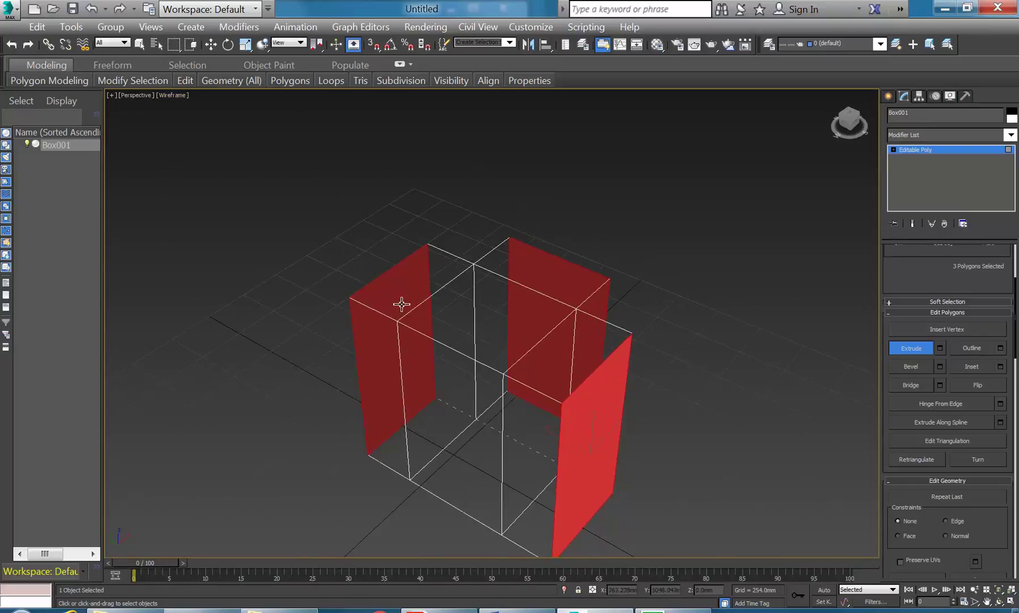
{"action": "left_click", "coordinate": [170, 95]}
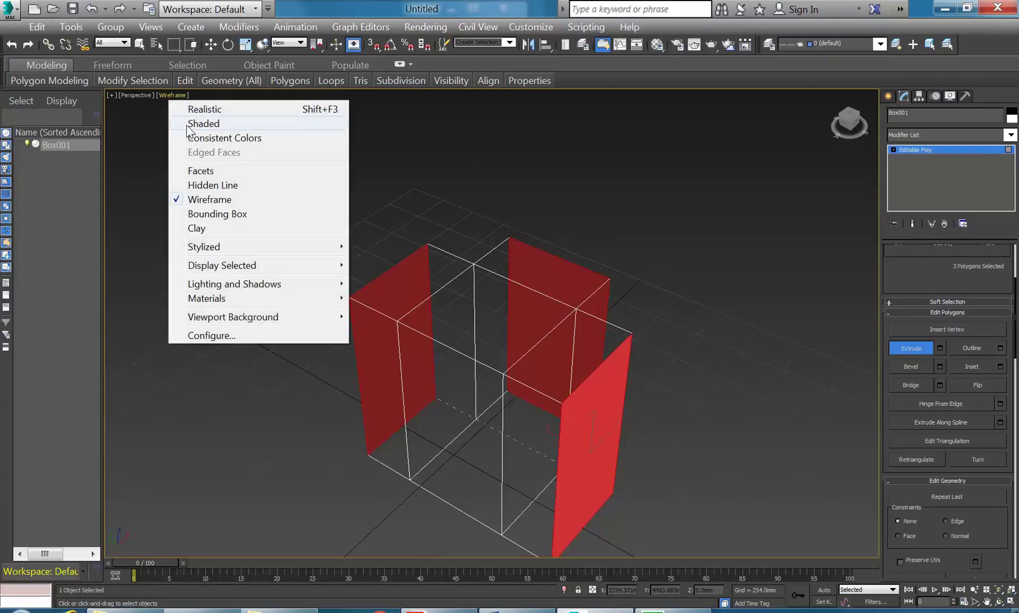
{"action": "left_click", "coordinate": [188, 124]}
Turn on edged faces in the shaded viewport and examine the model's edge divisions
{"action": "left_click", "coordinate": [173, 96]}
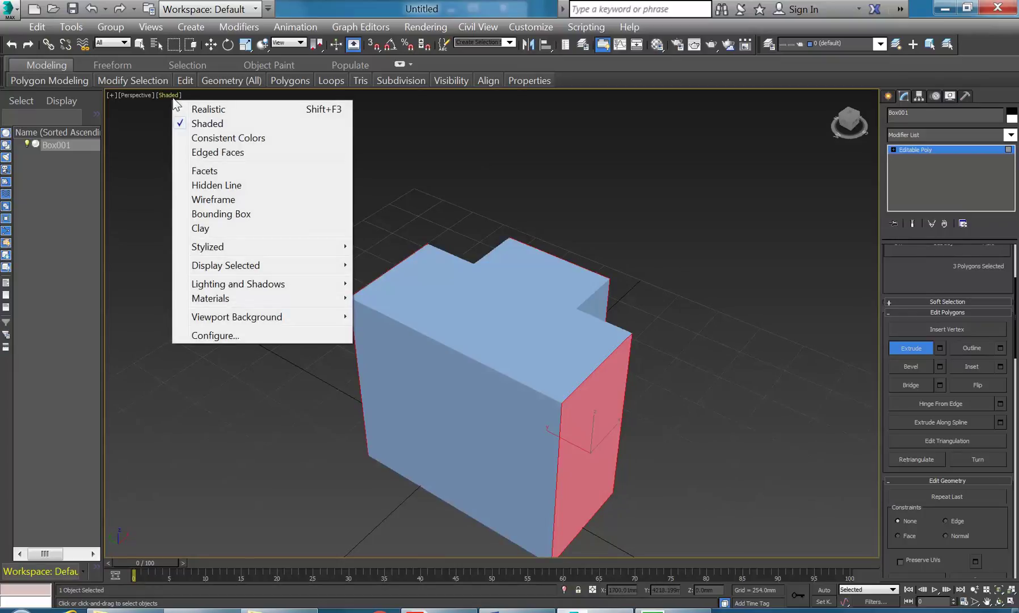
{"action": "left_click", "coordinate": [211, 158]}
{"action": "mouse_move", "coordinate": [443, 417]}
{"action": "middle_mouse_down", "text": "alt"}
{"action": "mouse_move", "coordinate": [405, 376]}
{"action": "mouse_move", "coordinate": [278, 372]}
{"action": "mouse_move", "coordinate": [455, 403]}
{"action": "mouse_move", "coordinate": [257, 366]}
{"action": "mouse_move", "coordinate": [368, 410]}
{"action": "mouse_move", "coordinate": [421, 371]}
{"action": "mouse_move", "coordinate": [538, 367]}
{"action": "middle_mouse_up", "text": "alt"}
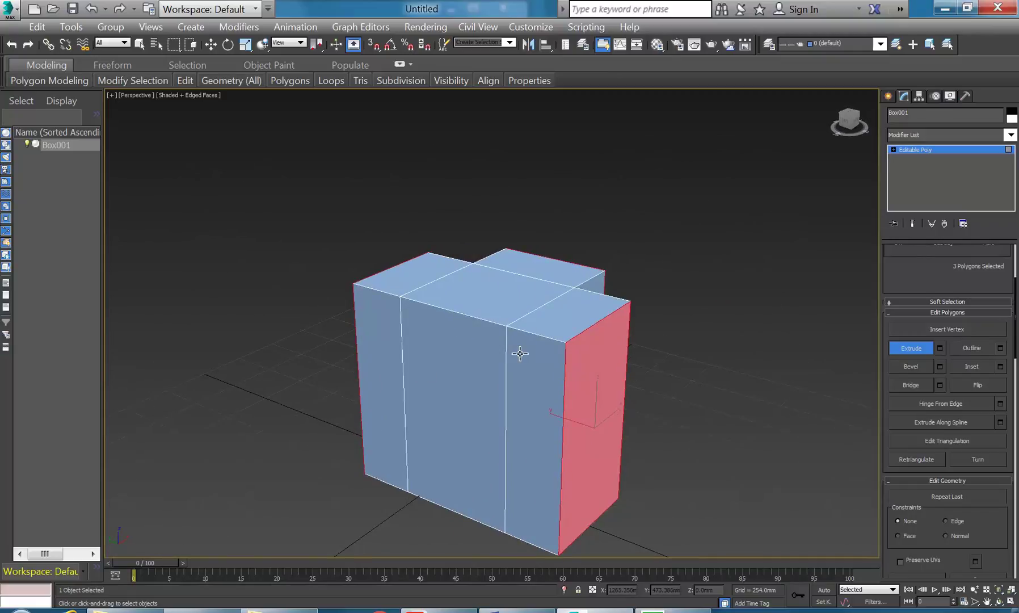
{"action": "middle_click_drag", "start_coordinate": [520, 354], "coordinate": [529, 351], "text": "alt"}
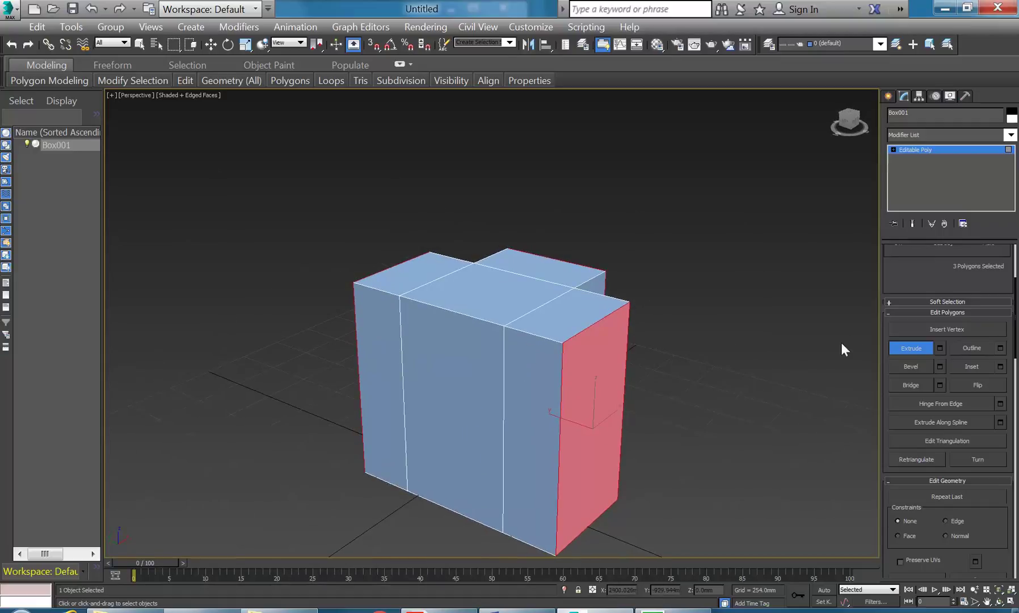
Select all four top faces of the model and move them down along Z to about 589 mm
{"action": "key", "text": "w"}
{"action": "middle_click_drag", "start_coordinate": [498, 327], "coordinate": [496, 331], "text": "alt"}
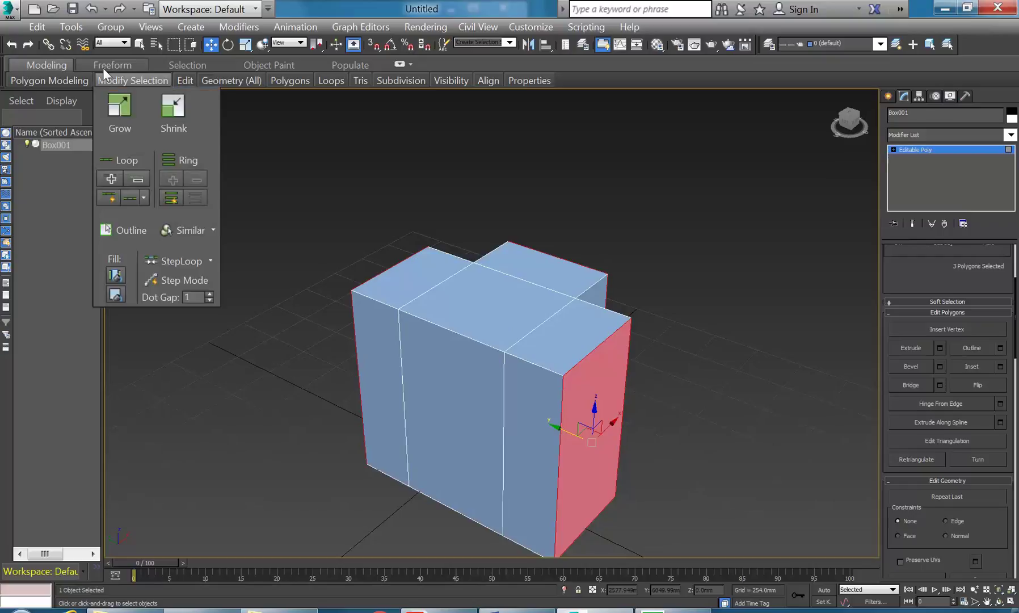
{"action": "mouse_move", "coordinate": [136, 90]}
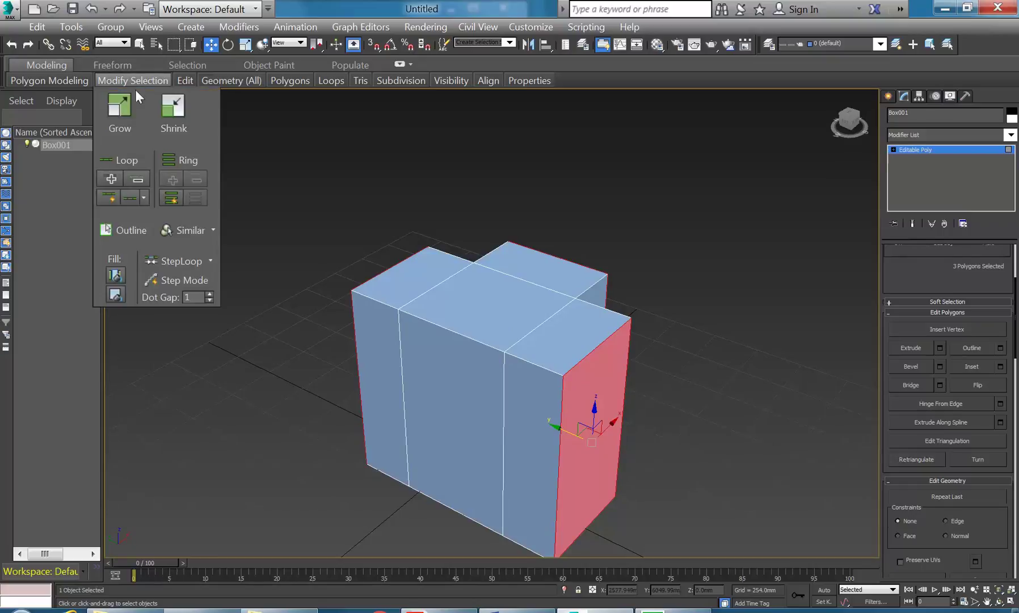
{"action": "left_click", "coordinate": [421, 276]}
{"action": "left_click", "coordinate": [504, 310], "text": "ctrl"}
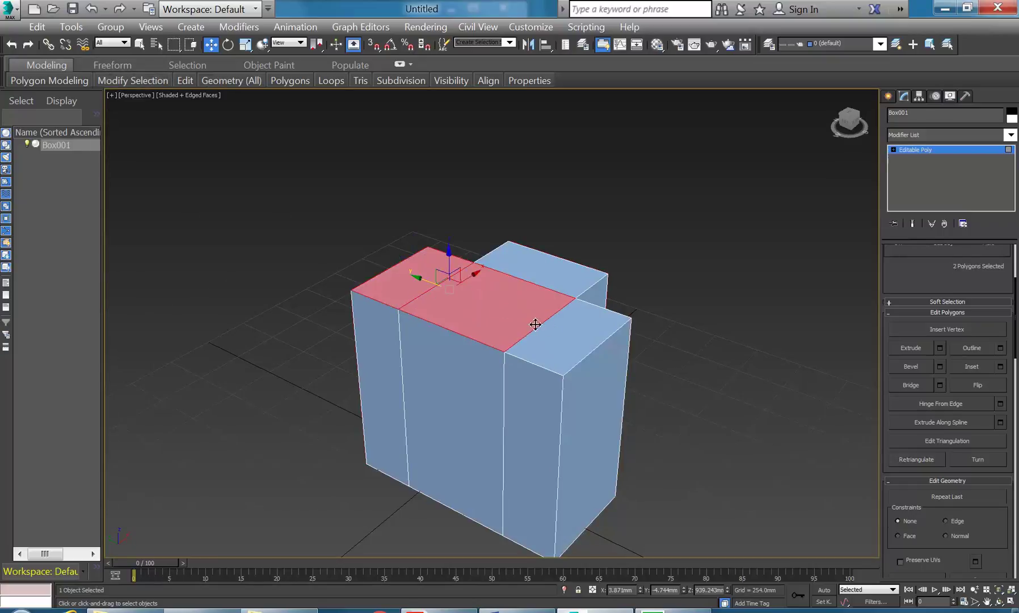
{"action": "left_click", "coordinate": [567, 322], "text": "ctrl"}
{"action": "left_click", "coordinate": [545, 281], "text": "ctrl"}
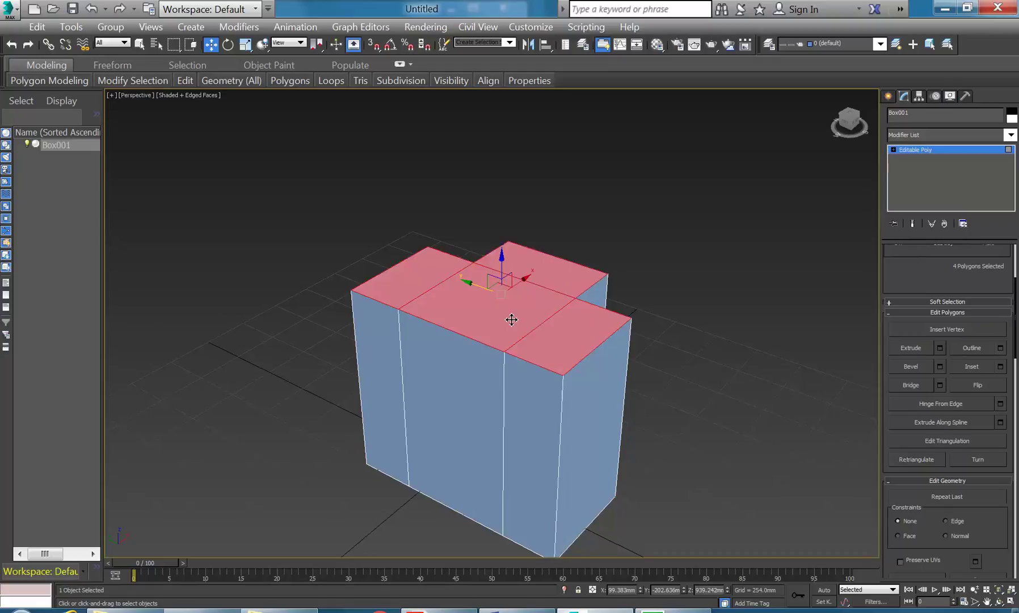
{"action": "left_click_drag", "start_coordinate": [502, 262], "coordinate": [476, 392]}
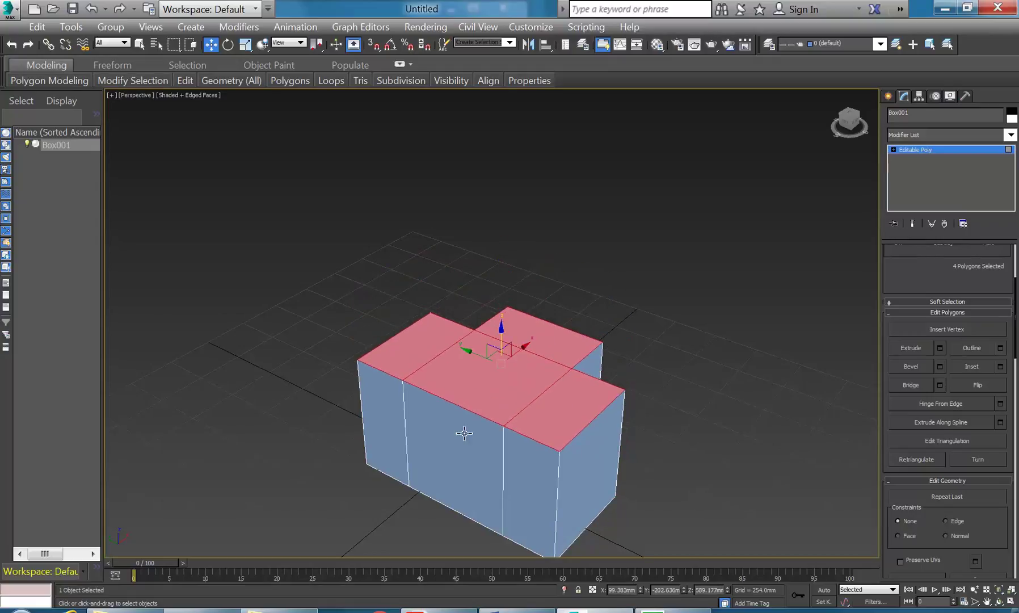
Select individual faces of the model one after another to examine them from different sides
{"action": "middle_click_drag", "start_coordinate": [452, 421], "coordinate": [377, 432], "text": "alt"}
{"action": "left_click", "coordinate": [403, 416]}
{"action": "middle_click_drag", "start_coordinate": [603, 409], "coordinate": [459, 486], "text": "alt"}
{"action": "left_click", "coordinate": [468, 447]}
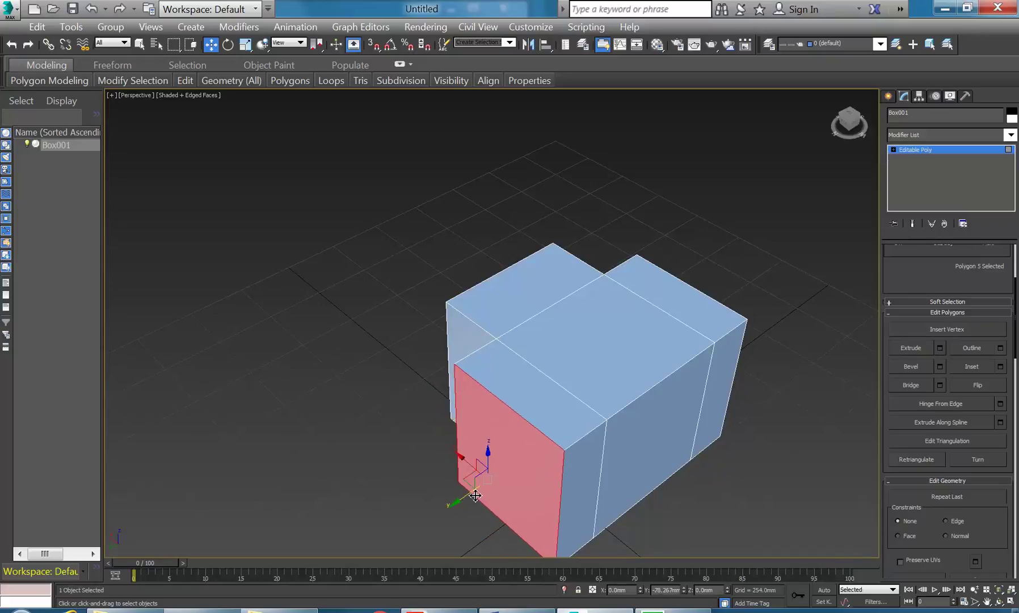
{"action": "middle_click_drag", "start_coordinate": [466, 433], "coordinate": [545, 308], "text": "alt"}
{"action": "left_click", "coordinate": [545, 306]}
Select the central top face, try extruding it down into the model, and undo the extrusion
{"action": "middle_click_drag", "start_coordinate": [464, 311], "coordinate": [539, 296], "text": "alt"}
{"action": "left_click", "coordinate": [535, 297]}
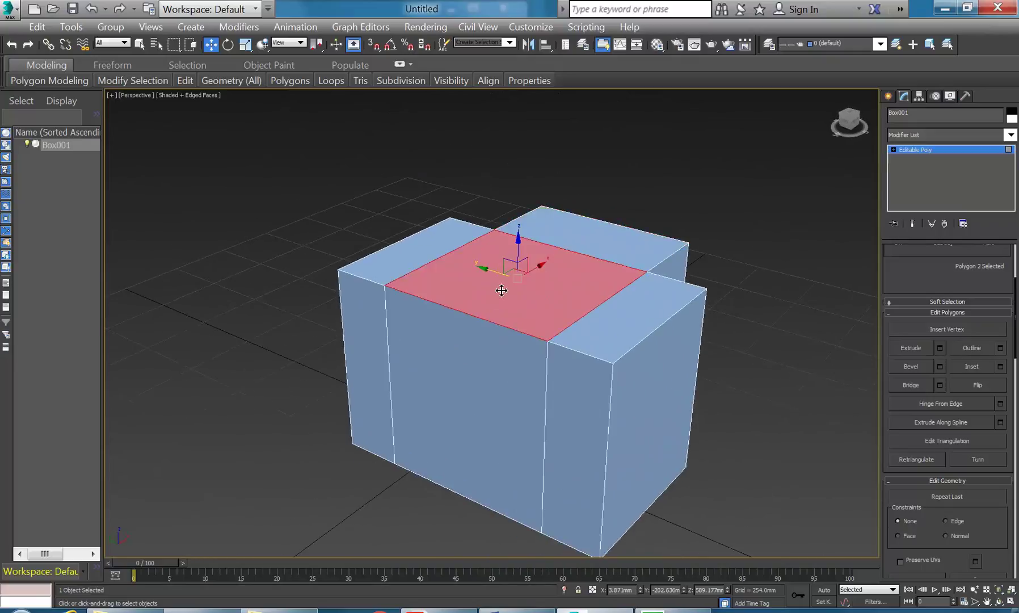
{"action": "left_click", "coordinate": [911, 347]}
{"action": "left_click_drag", "start_coordinate": [505, 278], "coordinate": [503, 327]}
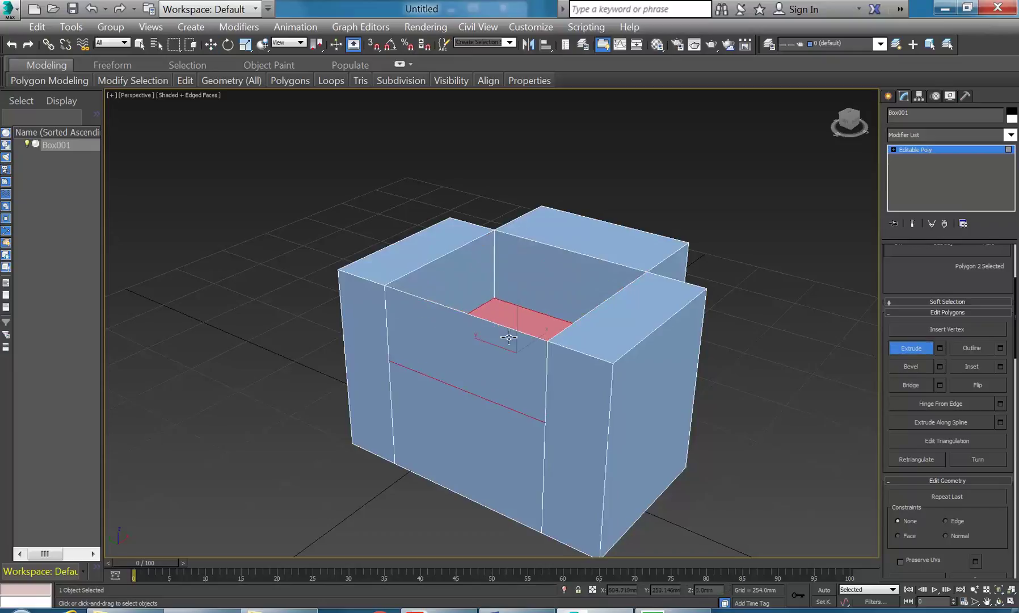
{"action": "left_click", "coordinate": [91, 9]}
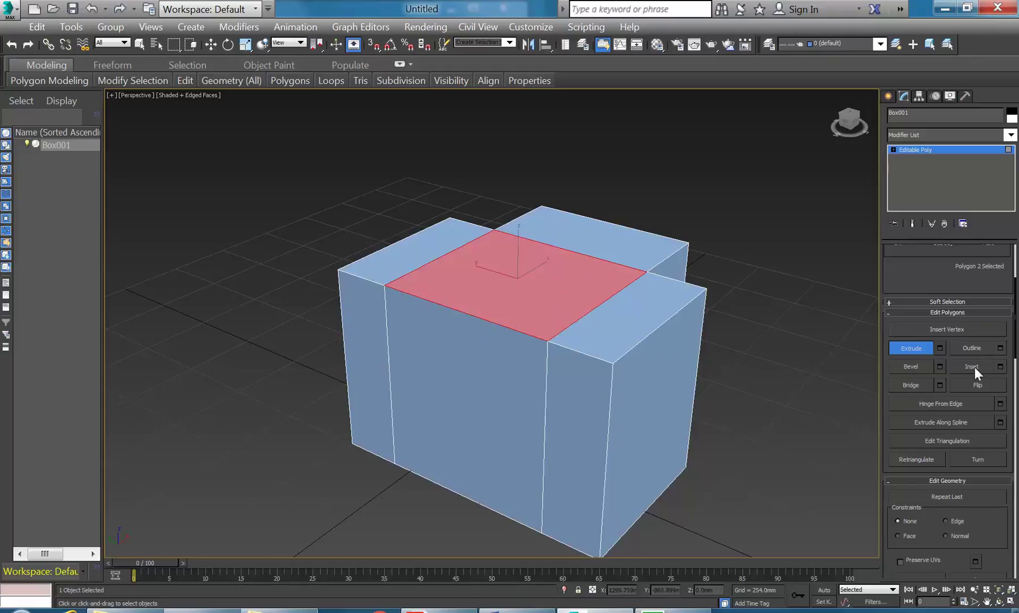
Add the three outer top faces to the selection and move all four down along Z to about 191 mm
{"action": "left_click", "coordinate": [401, 251], "text": "ctrl"}
{"action": "left_click", "coordinate": [627, 241], "text": "ctrl"}
{"action": "left_click", "coordinate": [625, 321], "text": "ctrl"}
{"action": "key", "text": "w"}
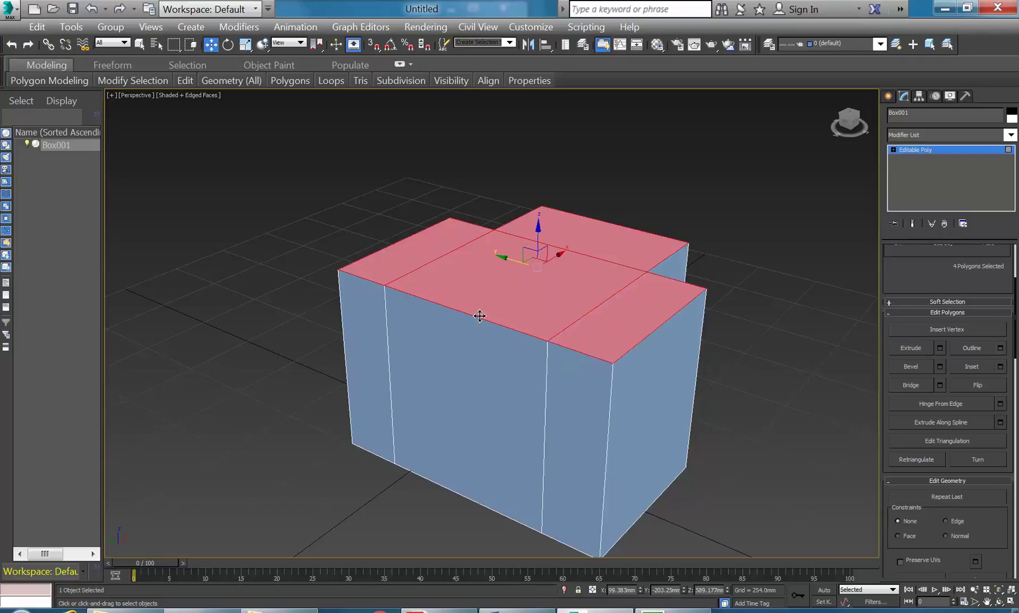
{"action": "left_click_drag", "start_coordinate": [536, 228], "coordinate": [521, 347]}
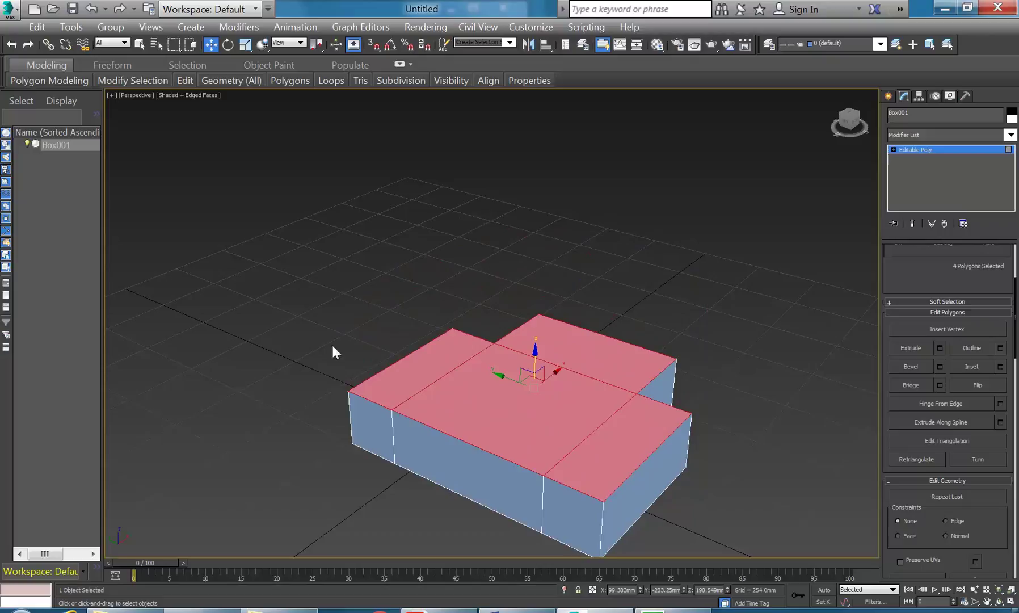
Select the three outer top faces, leaving the central one unselected
{"action": "left_click", "coordinate": [410, 354]}
{"action": "left_click", "coordinate": [548, 357], "text": "ctrl"}
{"action": "left_click", "coordinate": [602, 438], "text": "ctrl"}
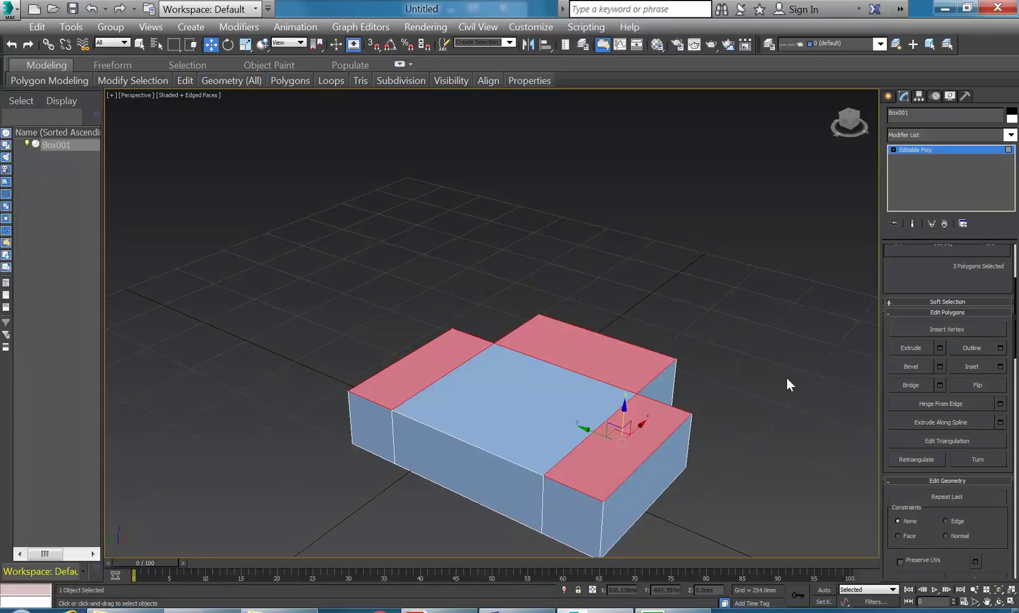
Extrude the three selected outer top faces upward to form the armrests and back, and clear the selection
{"action": "left_click", "coordinate": [912, 347]}
{"action": "left_click_drag", "start_coordinate": [644, 424], "coordinate": [634, 361]}
{"action": "middle_click_drag", "start_coordinate": [567, 365], "coordinate": [589, 380], "text": "alt"}
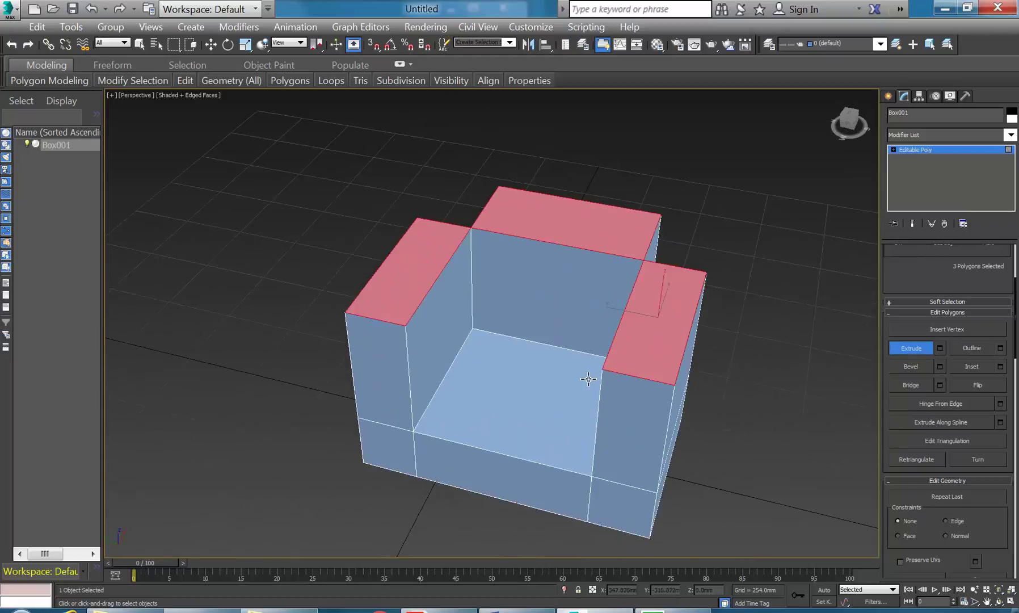
{"action": "left_click", "coordinate": [424, 190]}
Select the upper and lower side faces at both ends of the back block, four polygons in all
{"action": "middle_click_drag", "start_coordinate": [520, 345], "coordinate": [512, 338], "text": "alt"}
{"action": "middle_click_drag", "start_coordinate": [608, 356], "coordinate": [490, 346], "text": "alt"}
{"action": "left_click", "coordinate": [517, 362]}
{"action": "middle_click_drag", "start_coordinate": [680, 370], "coordinate": [569, 458], "text": "alt"}
{"action": "left_click", "coordinate": [527, 470], "text": "ctrl"}
{"action": "middle_click_drag", "start_coordinate": [620, 435], "coordinate": [495, 436], "text": "alt"}
{"action": "left_click", "coordinate": [606, 445], "text": "ctrl"}
{"action": "middle_click_drag", "start_coordinate": [575, 448], "coordinate": [537, 341], "text": "alt"}
{"action": "left_click", "coordinate": [466, 309], "text": "ctrl"}
{"action": "mouse_move", "coordinate": [467, 310]}
{"action": "middle_mouse_down", "text": "alt"}
{"action": "mouse_move", "coordinate": [524, 336]}
{"action": "mouse_move", "coordinate": [634, 319]}
{"action": "mouse_move", "coordinate": [766, 341]}
{"action": "mouse_move", "coordinate": [630, 309]}
{"action": "mouse_move", "coordinate": [657, 321]}
{"action": "mouse_move", "coordinate": [630, 330]}
{"action": "mouse_move", "coordinate": [477, 316]}
{"action": "middle_mouse_up", "text": "alt"}
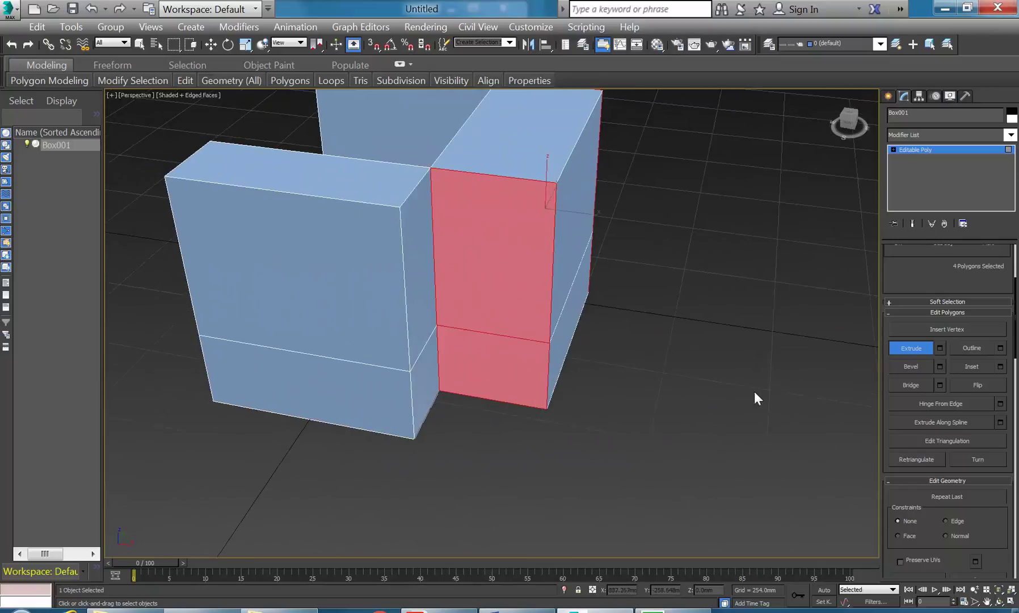
Extrude the four selected side faces of the back outward until they are almost flush with the armrests' outer sides
{"action": "middle_click_drag", "start_coordinate": [548, 273], "coordinate": [449, 249], "text": "alt"}
{"action": "left_click_drag", "start_coordinate": [451, 248], "coordinate": [450, 251]}
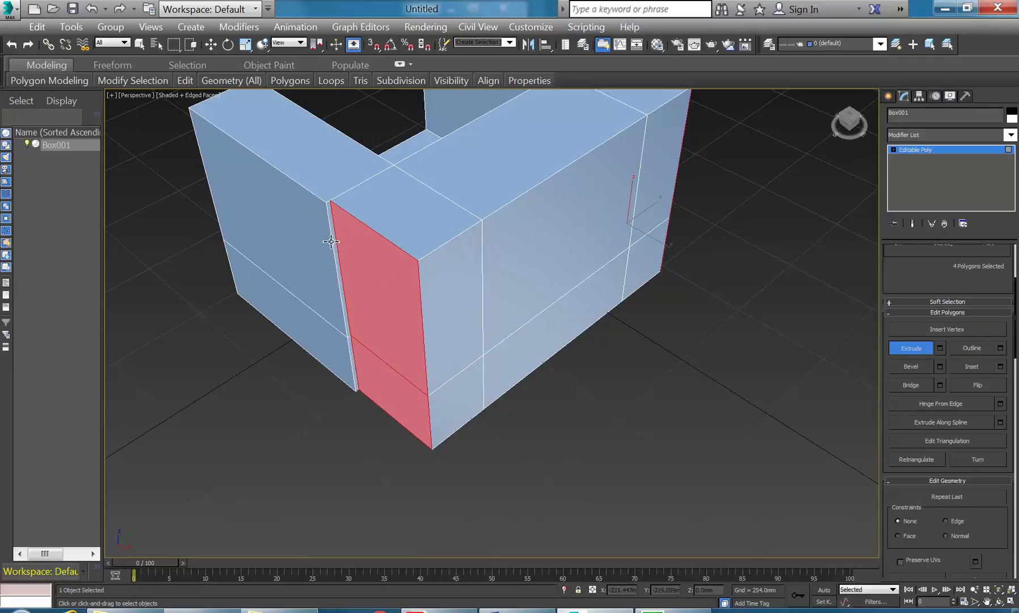
{"action": "middle_click_drag", "start_coordinate": [290, 332], "coordinate": [467, 302], "text": "alt"}
{"action": "middle_click_drag", "start_coordinate": [387, 273], "coordinate": [410, 274], "text": "alt"}
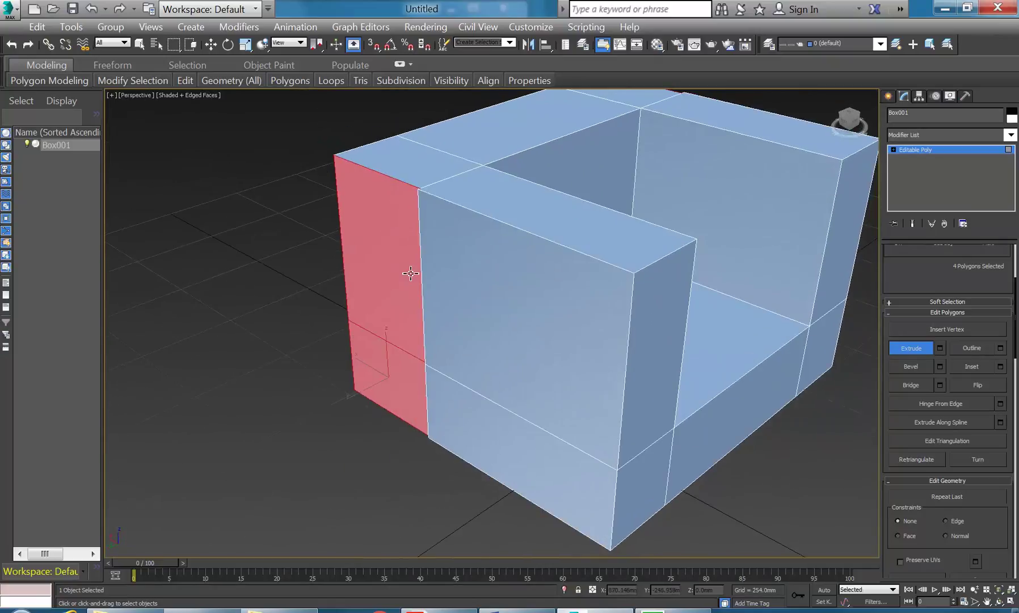
Switch to the Move tool and select all six polygons on the rear face of the back
{"action": "middle_click_drag", "start_coordinate": [638, 291], "coordinate": [506, 303]}
{"action": "scroll", "coordinate": [507, 303], "scroll_direction": "down", "scroll_amount": 2}
{"action": "mouse_move", "coordinate": [363, 286]}
{"action": "middle_mouse_down", "text": "alt"}
{"action": "mouse_move", "coordinate": [461, 297]}
{"action": "mouse_move", "coordinate": [347, 283]}
{"action": "middle_mouse_up", "text": "alt"}
{"action": "key", "text": "w"}
{"action": "left_click", "coordinate": [347, 264]}
{"action": "left_click", "coordinate": [400, 272], "text": "ctrl"}
{"action": "left_click", "coordinate": [425, 344], "text": "ctrl"}
{"action": "left_click", "coordinate": [353, 322], "text": "ctrl"}
{"action": "left_click", "coordinate": [517, 398], "text": "ctrl"}
{"action": "left_click", "coordinate": [531, 349], "text": "ctrl"}
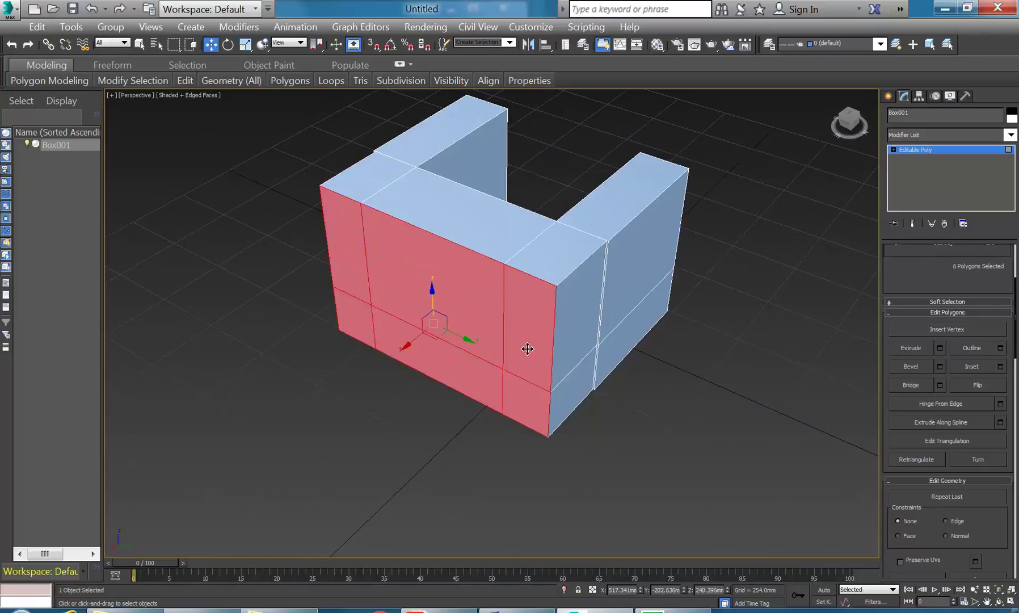
Move the six rear polygons about -100 mm along X to thin the back, and clear the selection
{"action": "left_click_drag", "start_coordinate": [407, 346], "coordinate": [441, 334]}
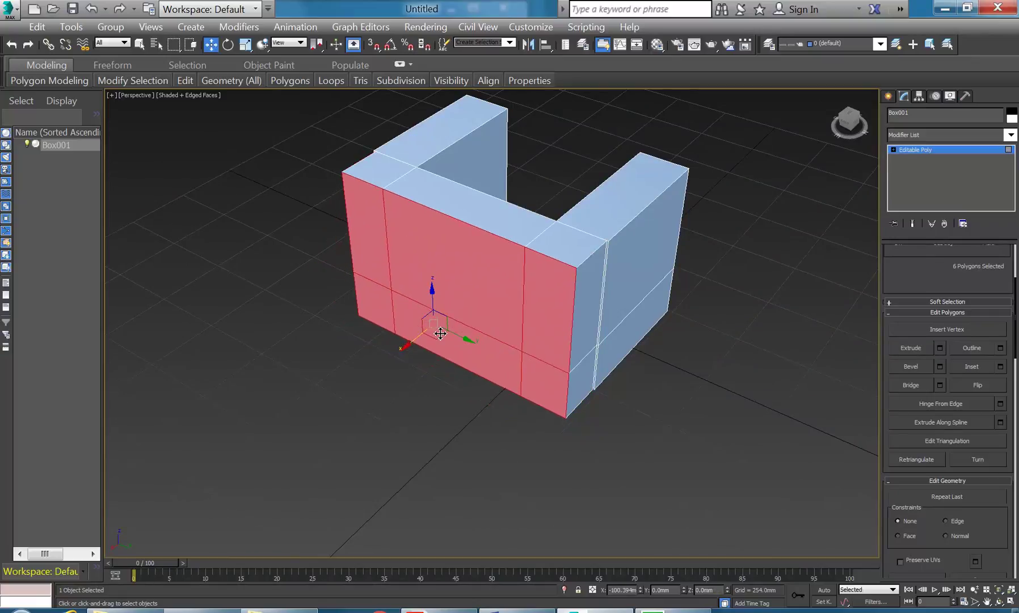
{"action": "middle_click_drag", "start_coordinate": [497, 338], "coordinate": [392, 344], "text": "alt"}
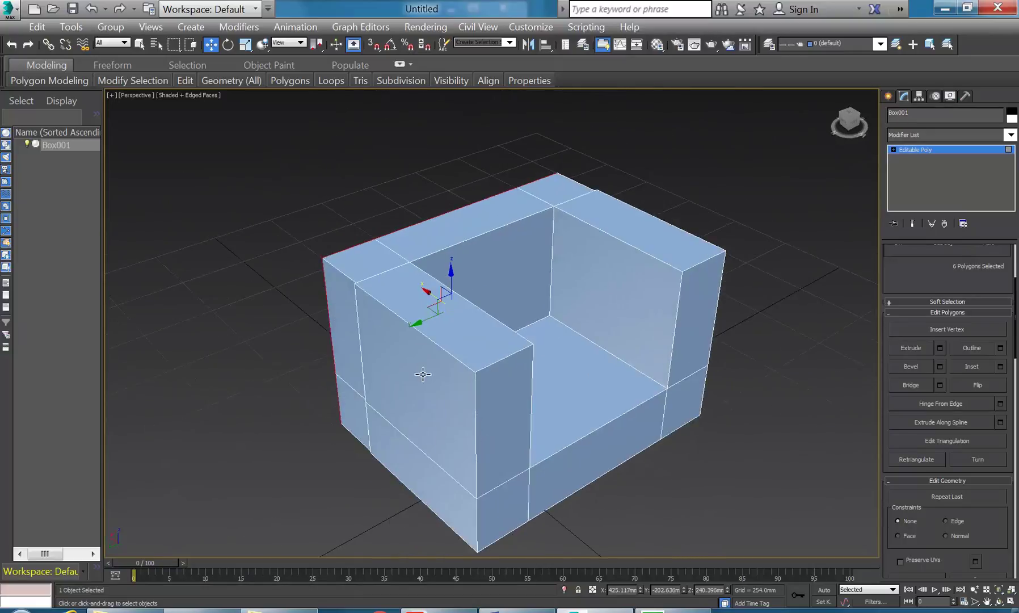
{"action": "middle_click_drag", "start_coordinate": [426, 375], "coordinate": [432, 371]}
{"action": "left_click", "coordinate": [335, 182]}
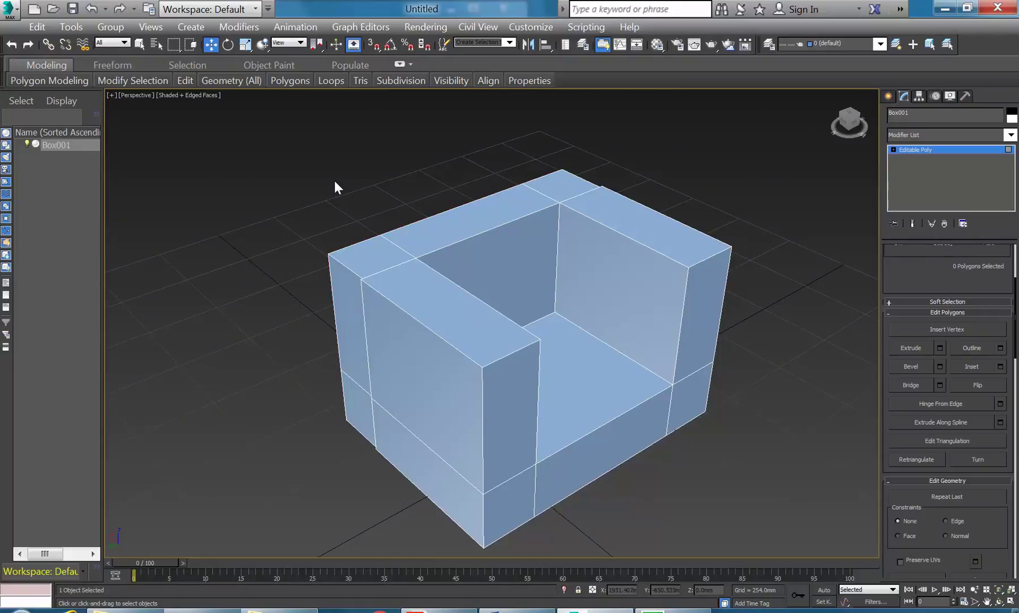
{"action": "middle_click_drag", "start_coordinate": [335, 182], "coordinate": [323, 171]}
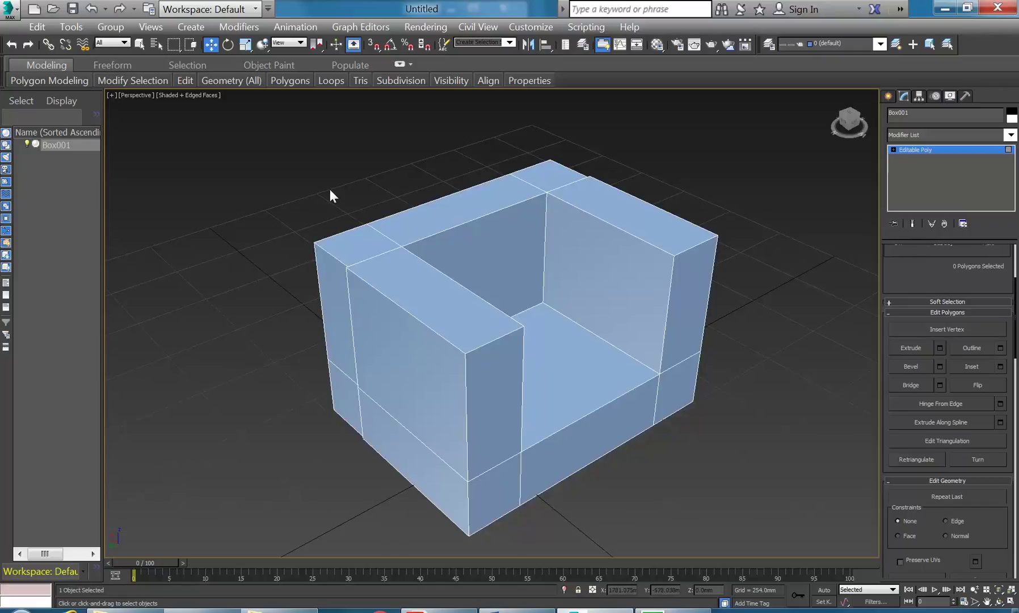
{"action": "middle_click_drag", "start_coordinate": [330, 190], "coordinate": [328, 185]}
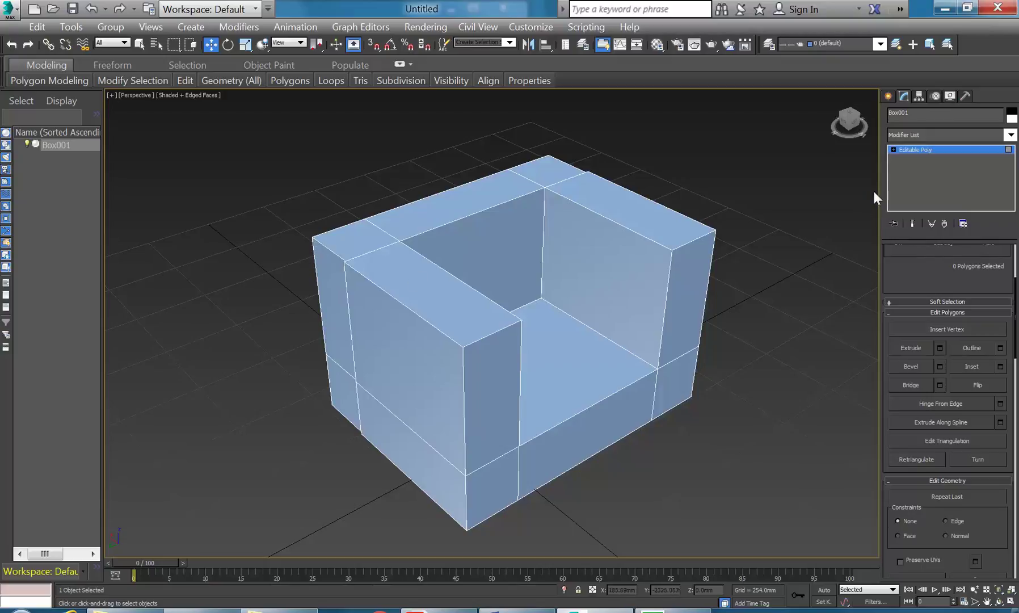
Switch to Edge level and select five edges around one upper corner of the back, including its vertical edges and the top edge beside the armrest
{"action": "left_click", "coordinate": [893, 149]}
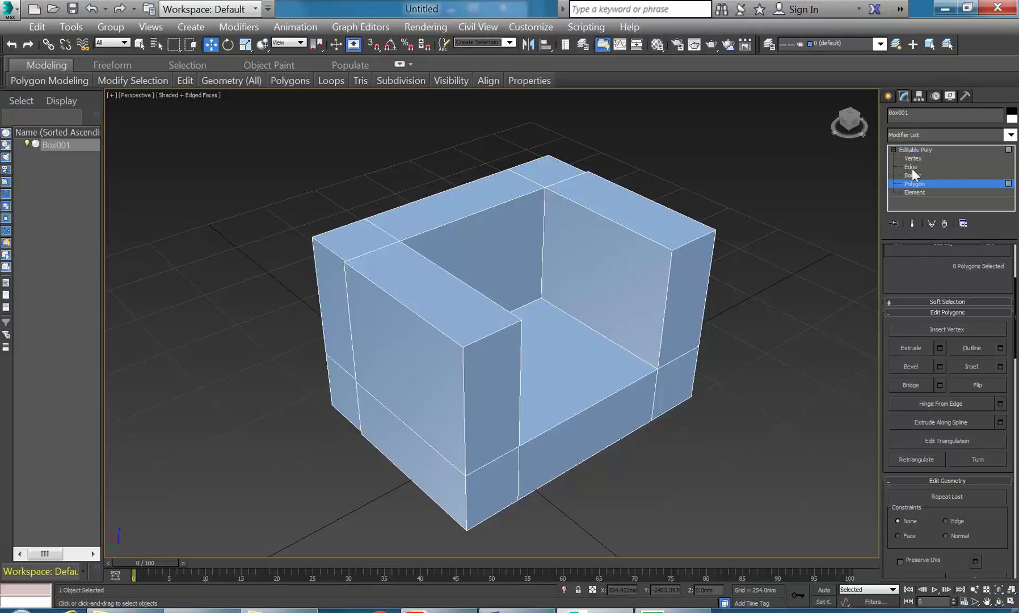
{"action": "left_click", "coordinate": [911, 166]}
{"action": "left_click", "coordinate": [335, 251]}
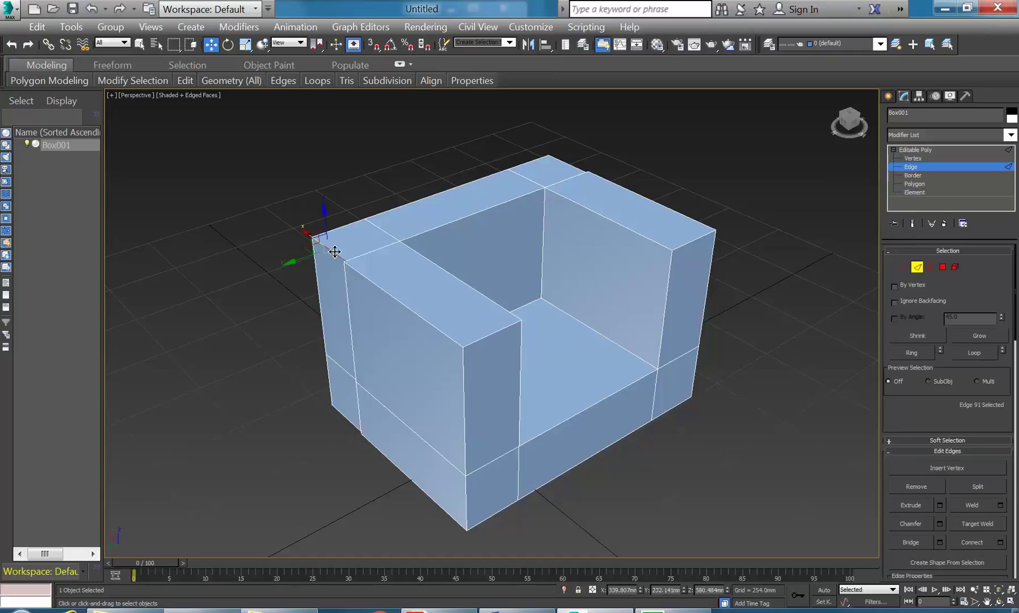
{"action": "middle_click_drag", "start_coordinate": [332, 271], "coordinate": [448, 262], "text": "alt"}
{"action": "scroll", "coordinate": [340, 267], "scroll_direction": "up", "scroll_amount": 3}
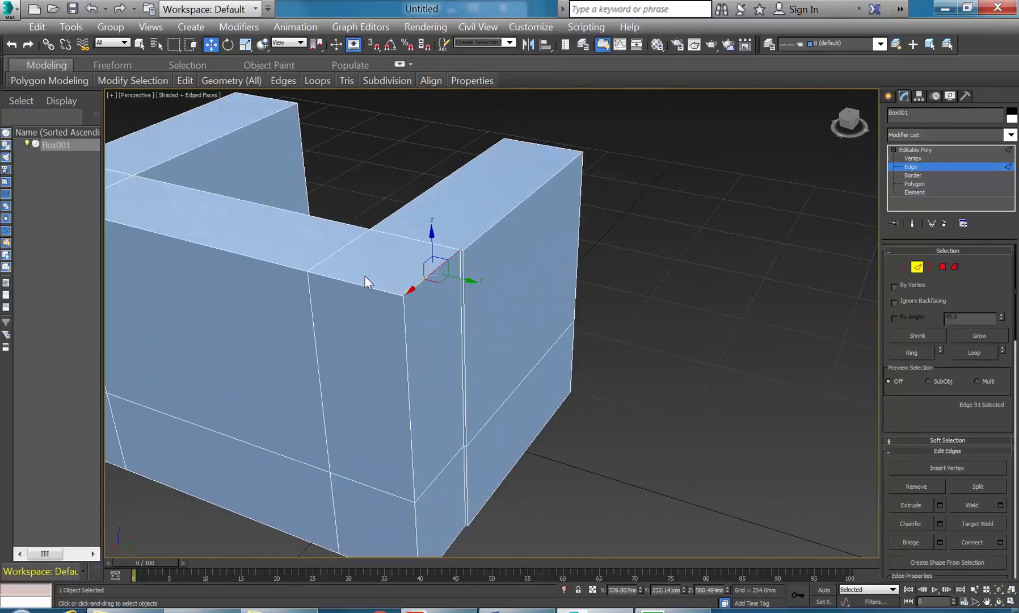
{"action": "left_click", "coordinate": [364, 288], "text": "ctrl"}
{"action": "left_click", "coordinate": [406, 353], "text": "ctrl"}
{"action": "middle_click_drag", "start_coordinate": [408, 424], "coordinate": [469, 357]}
{"action": "middle_click_drag", "start_coordinate": [477, 269], "coordinate": [434, 270], "text": "alt"}
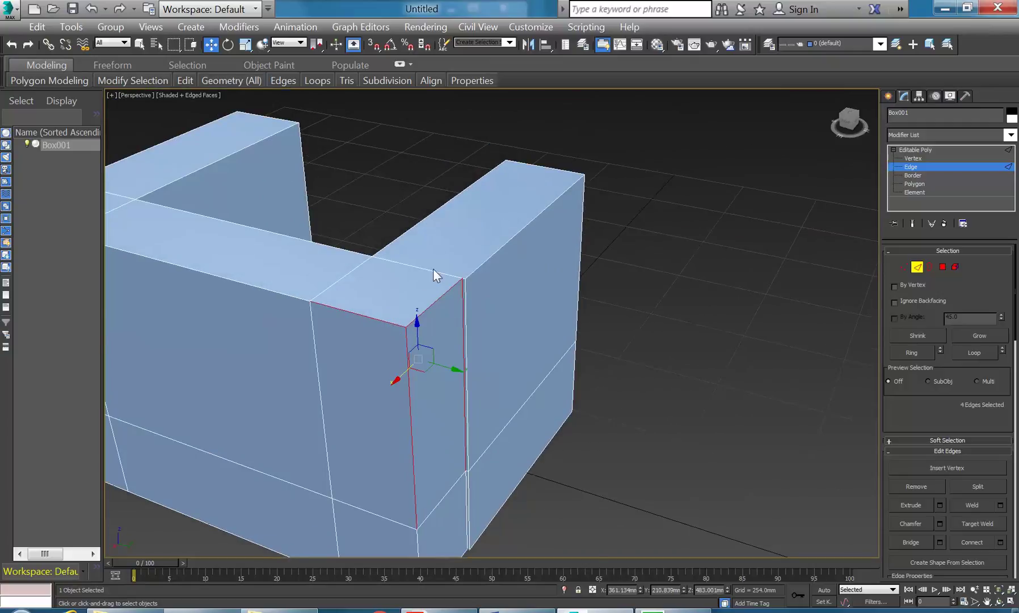
{"action": "scroll", "coordinate": [434, 270], "scroll_direction": "up", "scroll_amount": 3}
{"action": "left_click", "coordinate": [434, 272], "text": "ctrl"}
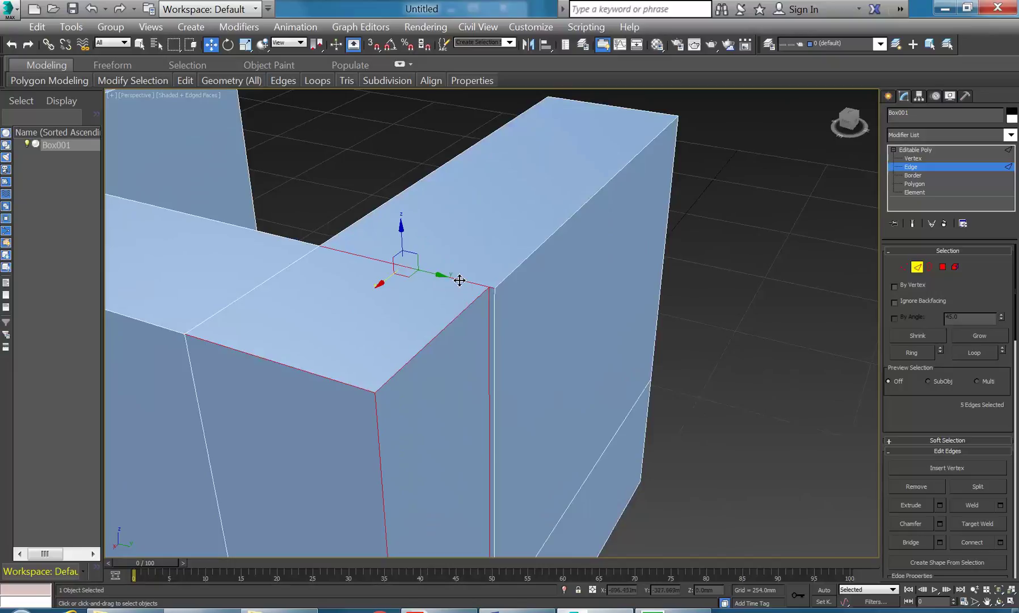
{"action": "scroll", "coordinate": [473, 266], "scroll_direction": "up", "scroll_amount": 3}
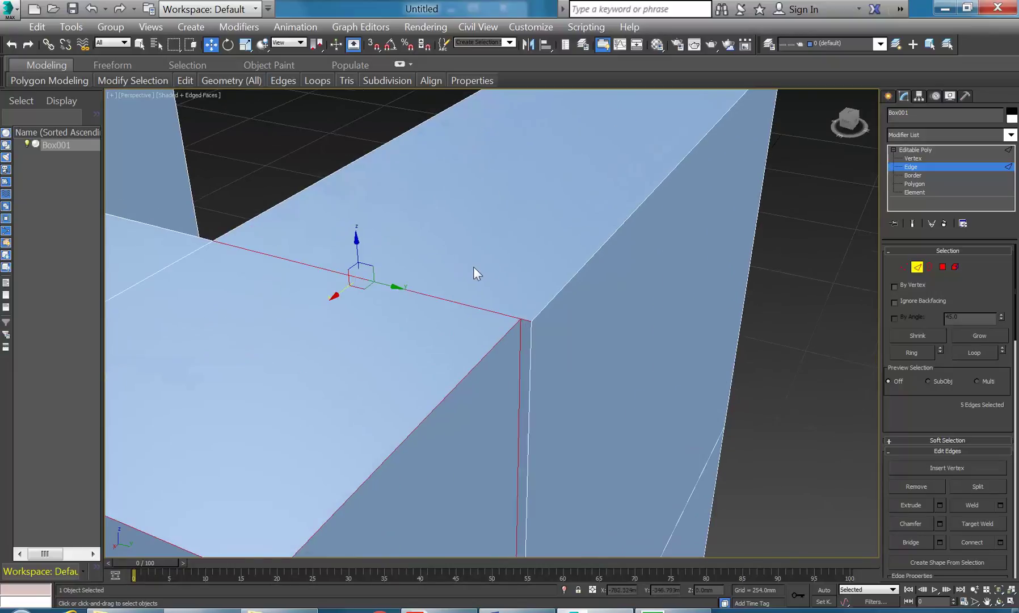
Try the window and crossing selection modes and deselect a stray edge at the back's upper corner
{"action": "left_click", "coordinate": [191, 46]}
{"action": "left_click", "coordinate": [188, 43]}
{"action": "left_click", "coordinate": [191, 45]}
{"action": "left_click", "coordinate": [189, 45]}
{"action": "left_click_drag", "start_coordinate": [460, 282], "coordinate": [439, 321]}
{"action": "key", "text": "alt"}
{"action": "left_click", "coordinate": [525, 319], "text": "alt"}
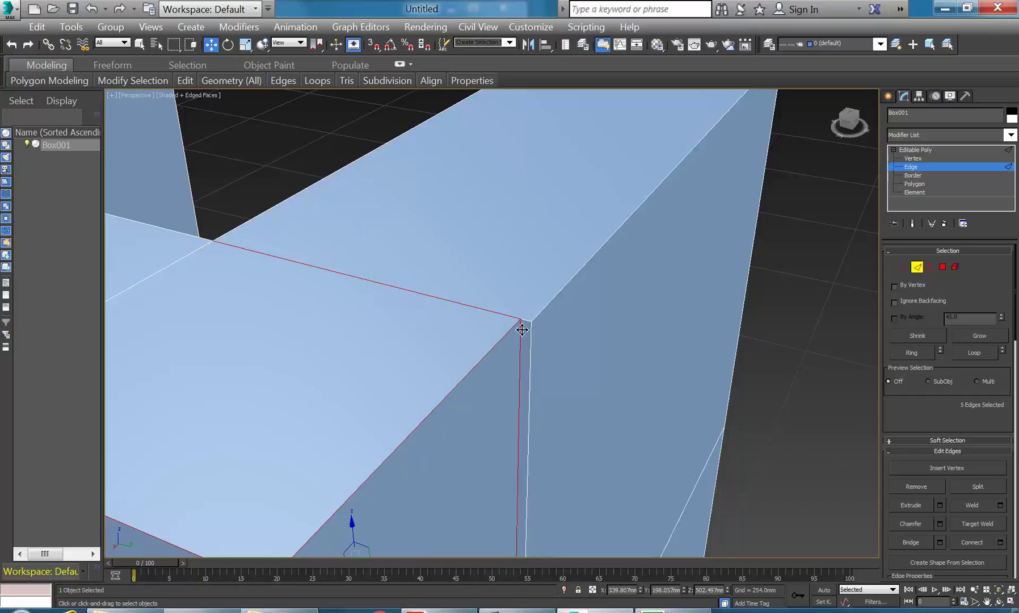
{"action": "scroll", "coordinate": [525, 324], "scroll_direction": "up", "scroll_amount": 5}
{"action": "scroll", "coordinate": [526, 322], "scroll_direction": "down", "scroll_amount": 5}
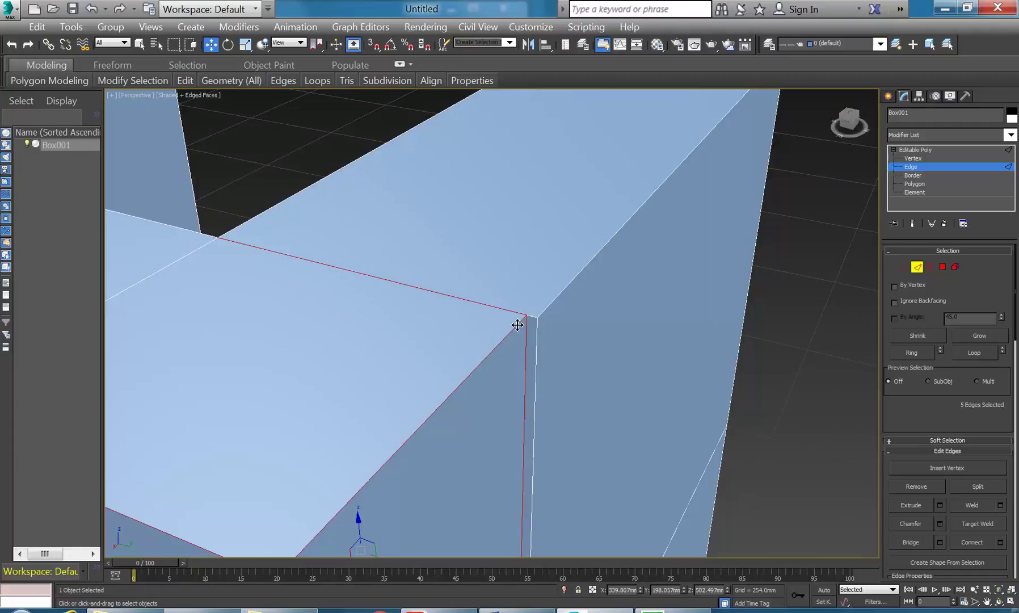
Add the lower vertical edges and bottom edge of the back's side to the selection, replacing the wrongly picked armrest edge
{"action": "scroll", "coordinate": [521, 333], "scroll_direction": "down", "scroll_amount": 6}
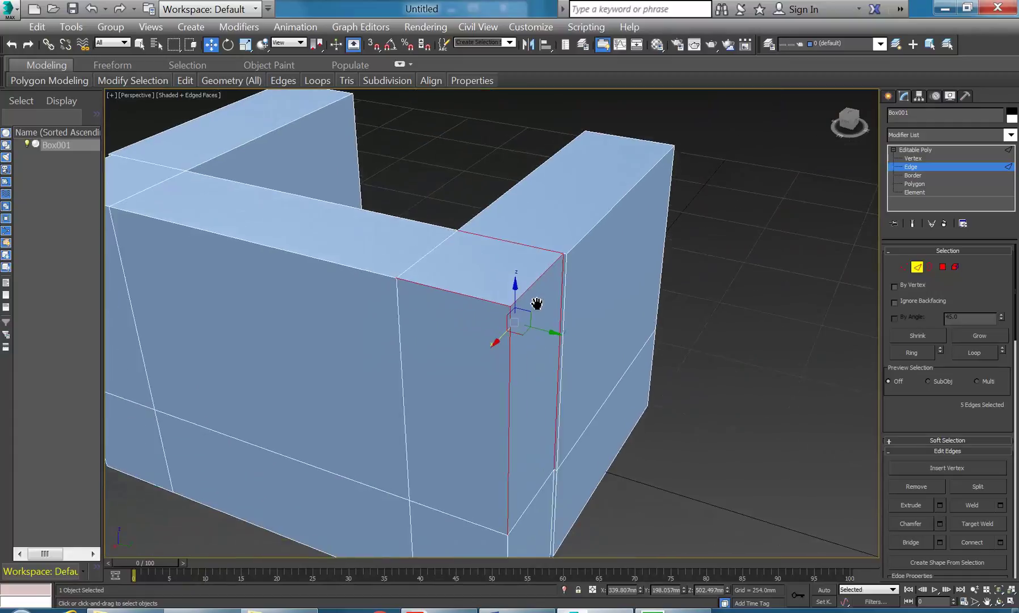
{"action": "scroll", "coordinate": [559, 307], "scroll_direction": "down", "scroll_amount": 3}
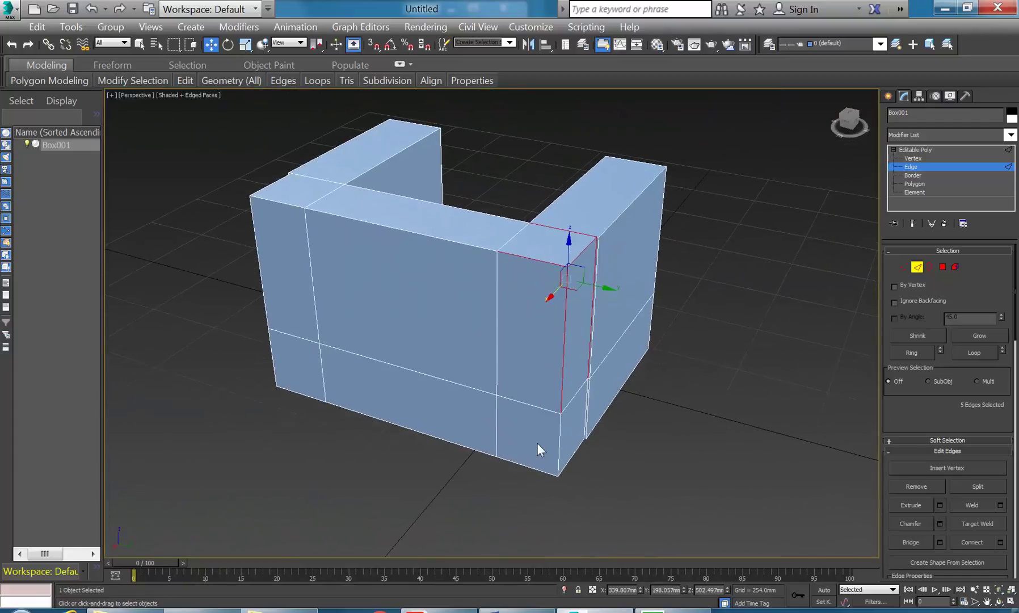
{"action": "left_click", "coordinate": [560, 445], "text": "ctrl"}
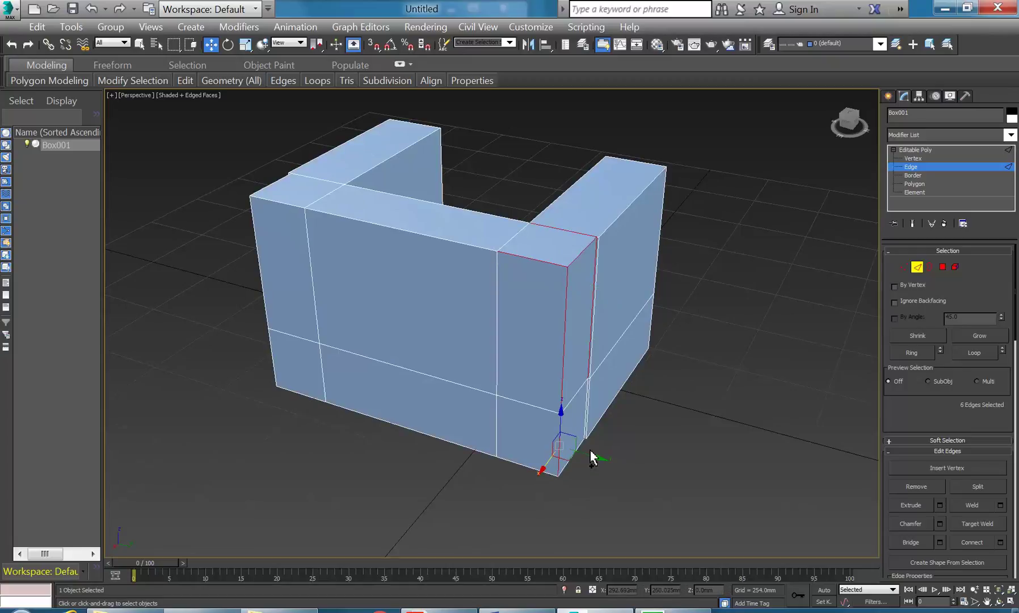
{"action": "middle_click_drag", "start_coordinate": [594, 457], "coordinate": [568, 446], "text": "alt"}
{"action": "scroll", "coordinate": [599, 460], "scroll_direction": "up", "scroll_amount": 3}
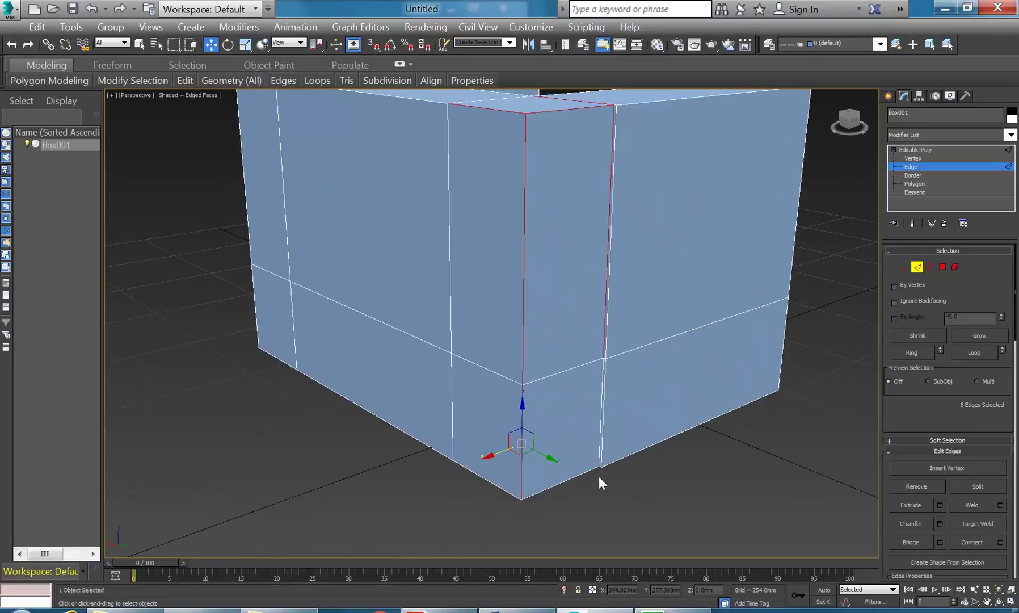
{"action": "left_click", "coordinate": [555, 485], "text": "ctrl"}
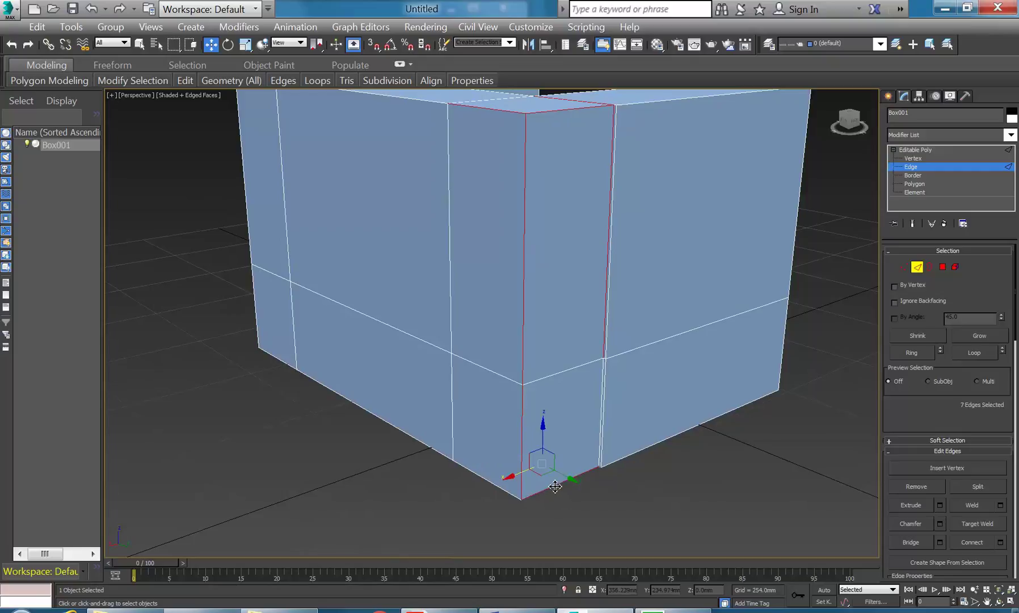
{"action": "left_click", "coordinate": [600, 411], "text": "ctrl"}
{"action": "scroll", "coordinate": [600, 389], "scroll_direction": "up", "scroll_amount": 5}
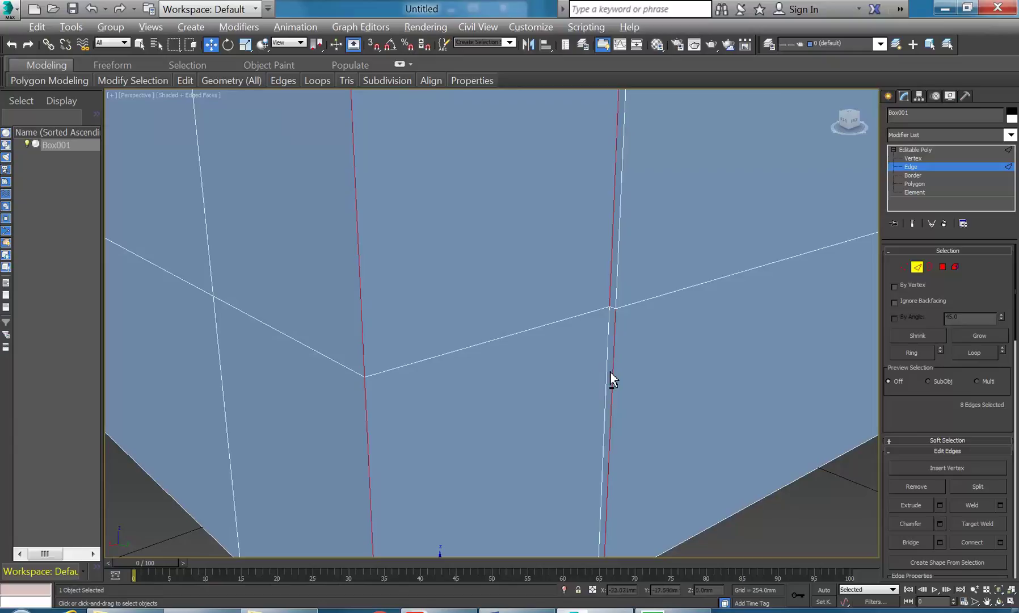
{"action": "left_click", "coordinate": [612, 369], "text": "alt"}
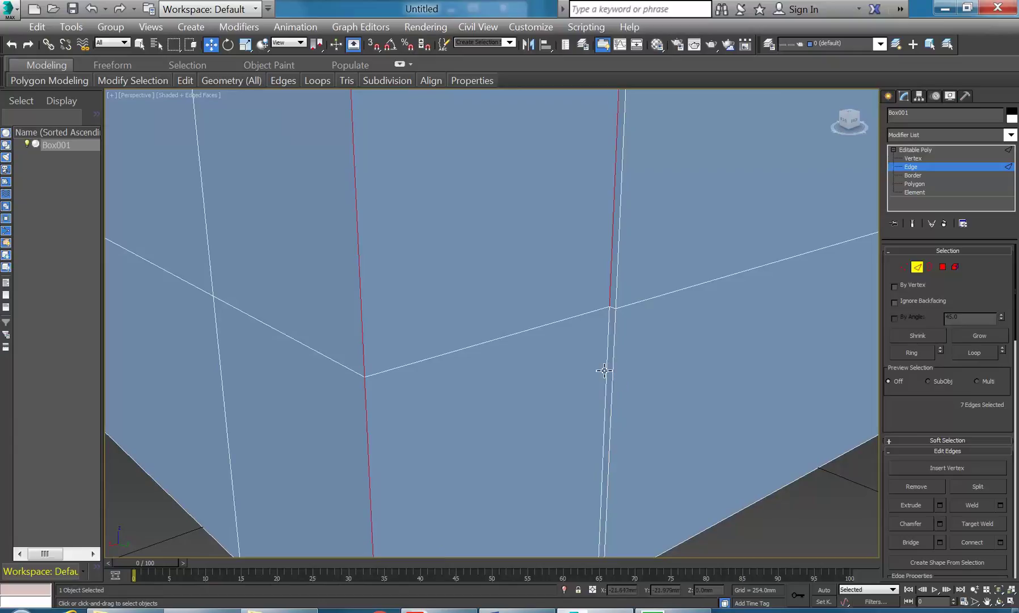
{"action": "left_click", "coordinate": [605, 372], "text": "ctrl"}
{"action": "scroll", "coordinate": [448, 385], "scroll_direction": "down", "scroll_amount": 5}
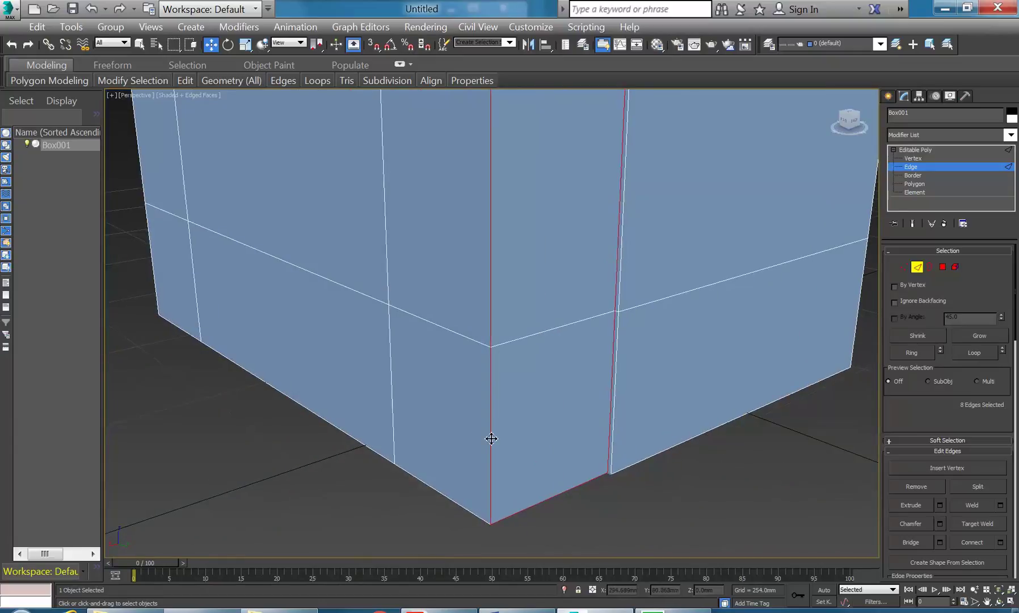
Add the rear bottom edges, the opposite vertical corner edges and the top edge of the opposite side to the selection
{"action": "left_click", "coordinate": [457, 505], "text": "ctrl"}
{"action": "scroll", "coordinate": [445, 417], "scroll_direction": "down", "scroll_amount": 5}
{"action": "middle_click_drag", "start_coordinate": [445, 416], "coordinate": [487, 432]}
{"action": "middle_click_drag", "start_coordinate": [377, 417], "coordinate": [414, 425], "text": "alt"}
{"action": "left_click", "coordinate": [427, 469], "text": "ctrl"}
{"action": "left_click", "coordinate": [253, 461], "text": "ctrl"}
{"action": "left_click", "coordinate": [222, 426], "text": "ctrl"}
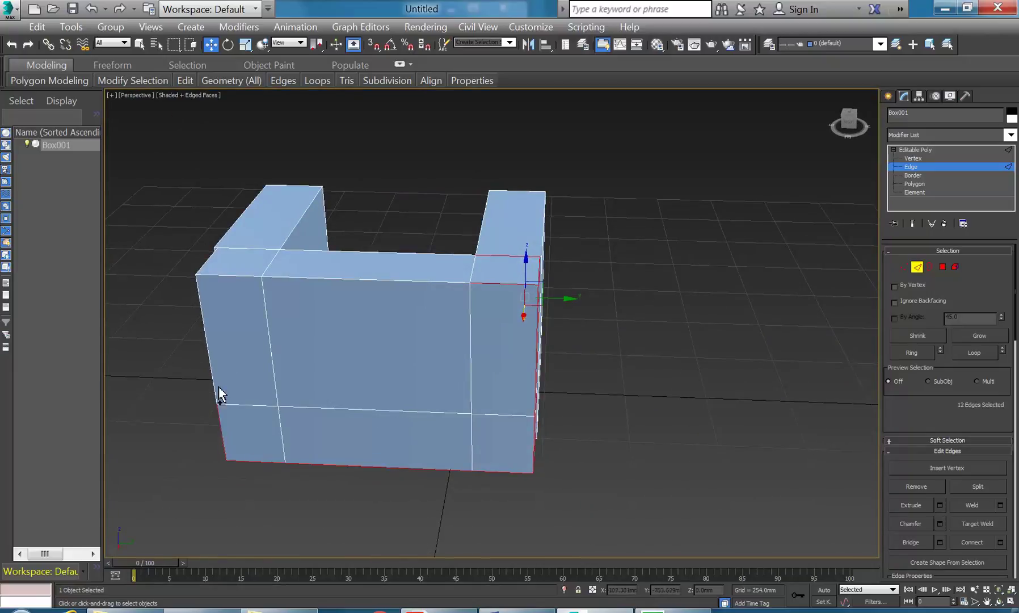
{"action": "left_click", "coordinate": [205, 370], "text": "ctrl"}
{"action": "left_click", "coordinate": [199, 273], "text": "ctrl"}
Add the remaining top edges along the inner side of the back to the selection
{"action": "middle_click_drag", "start_coordinate": [241, 249], "coordinate": [291, 287], "text": "alt"}
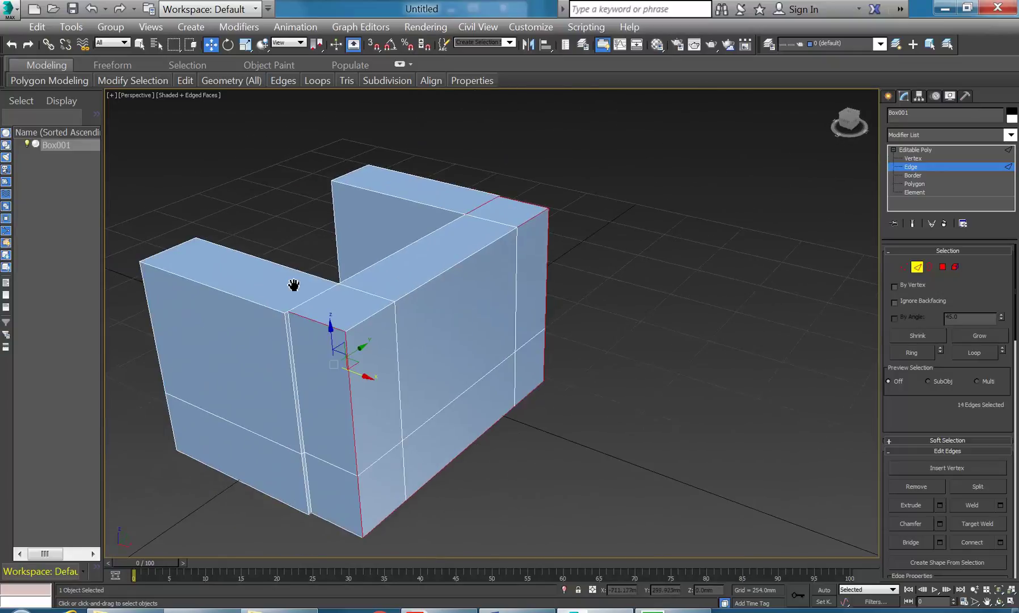
{"action": "left_click", "coordinate": [384, 257], "text": "ctrl"}
{"action": "middle_click_drag", "start_coordinate": [298, 266], "coordinate": [317, 324], "text": "alt"}
{"action": "scroll", "coordinate": [314, 337], "scroll_direction": "up", "scroll_amount": 5}
{"action": "left_click", "coordinate": [345, 345], "text": "ctrl"}
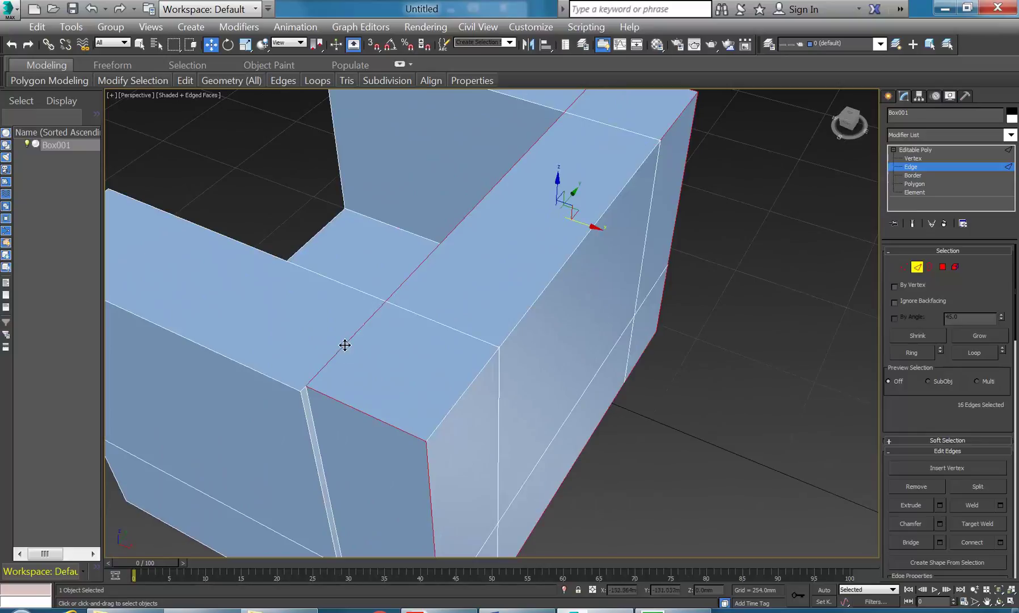
Add the remaining rear top edges and the opposite side's edges beside the armrest to complete the back's outline of 21 edges
{"action": "middle_click_drag", "start_coordinate": [462, 284], "coordinate": [420, 325], "text": "alt"}
{"action": "left_click", "coordinate": [450, 381], "text": "ctrl"}
{"action": "left_click", "coordinate": [409, 438], "text": "ctrl"}
{"action": "middle_click_drag", "start_coordinate": [409, 440], "coordinate": [364, 432], "text": "alt"}
{"action": "left_click", "coordinate": [300, 475], "text": "ctrl"}
{"action": "left_click", "coordinate": [226, 443], "text": "ctrl"}
{"action": "left_click", "coordinate": [237, 301], "text": "ctrl"}
{"action": "middle_click_drag", "start_coordinate": [404, 321], "coordinate": [427, 355], "text": "alt"}
{"action": "scroll", "coordinate": [426, 354], "scroll_direction": "down", "scroll_amount": 5}
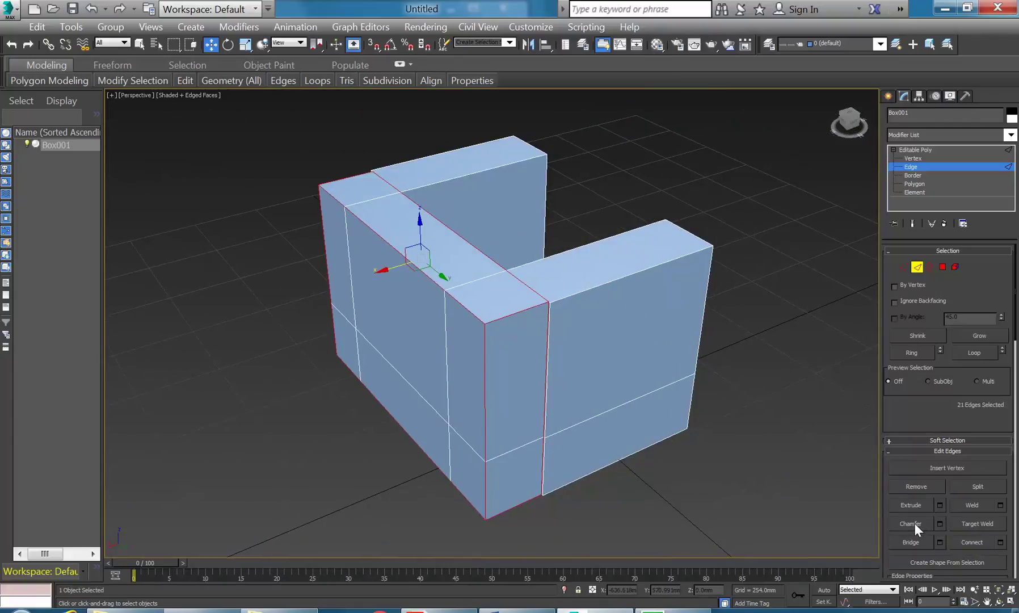
Start chamfering the back's 21 selected edges with an amount of 10.958 mm and 10 segments
{"action": "left_click", "coordinate": [938, 523]}
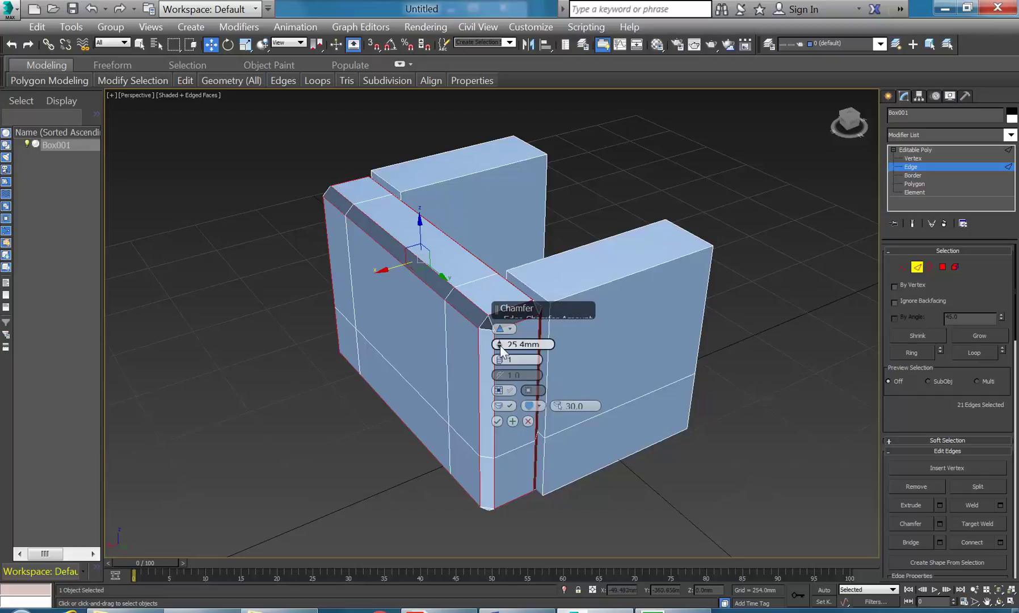
{"action": "left_click_drag", "start_coordinate": [500, 345], "coordinate": [489, 332]}
{"action": "scroll", "coordinate": [488, 328], "scroll_direction": "up", "scroll_amount": 6}
{"action": "scroll", "coordinate": [452, 308], "scroll_direction": "up", "scroll_amount": 3}
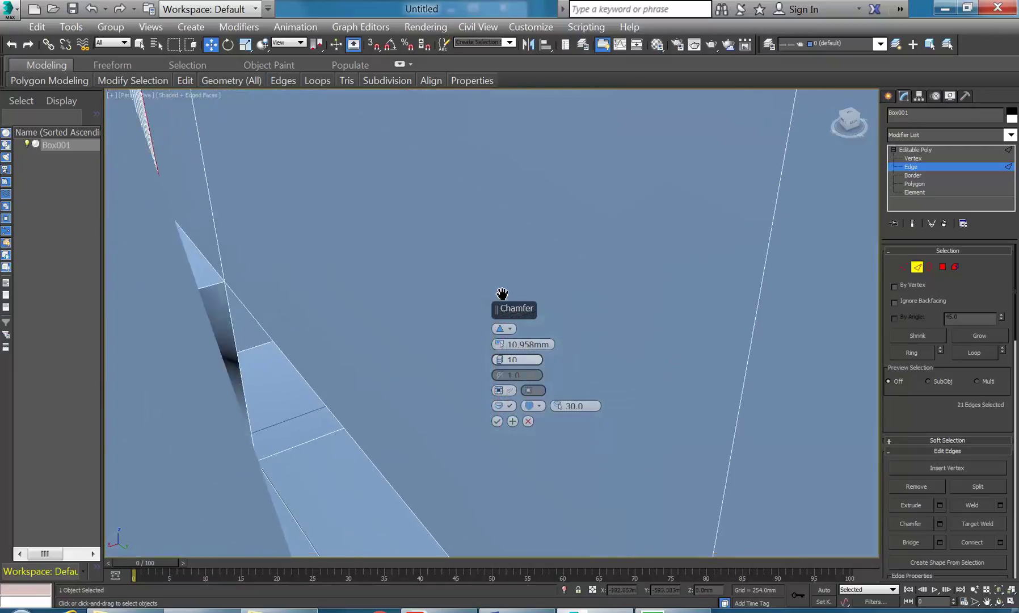
{"action": "scroll", "coordinate": [505, 296], "scroll_direction": "down", "scroll_amount": 8}
{"action": "scroll", "coordinate": [529, 306], "scroll_direction": "up", "scroll_amount": 3}
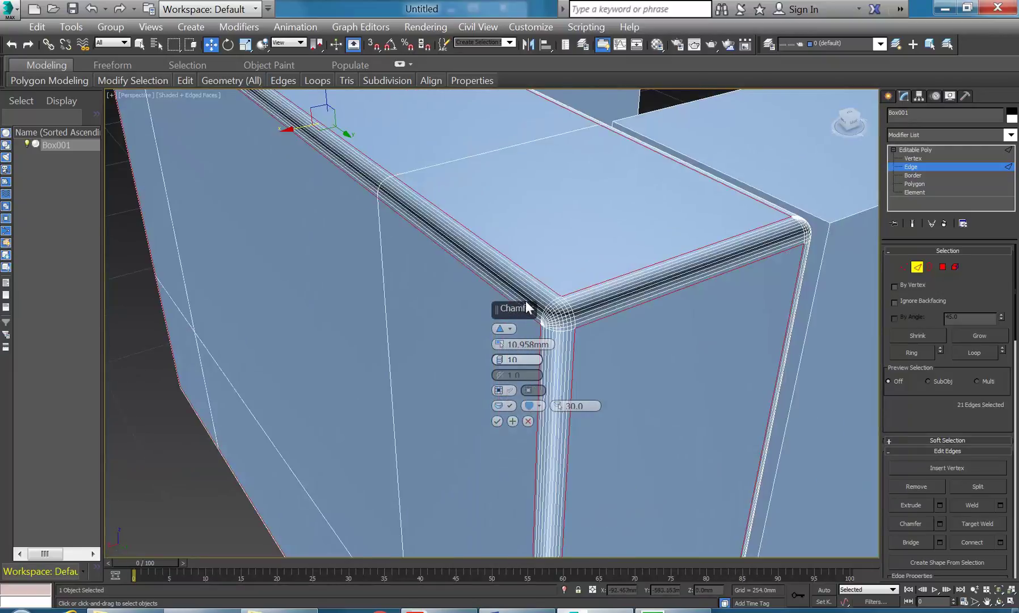
{"action": "middle_click_drag", "start_coordinate": [585, 303], "coordinate": [539, 291]}
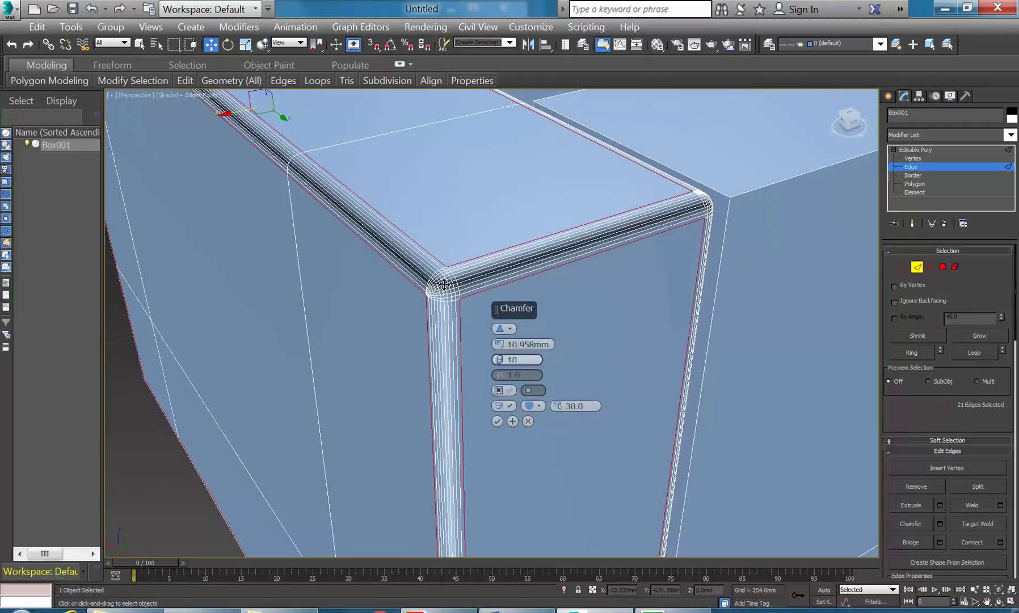
{"action": "scroll", "coordinate": [444, 294], "scroll_direction": "up", "scroll_amount": 6}
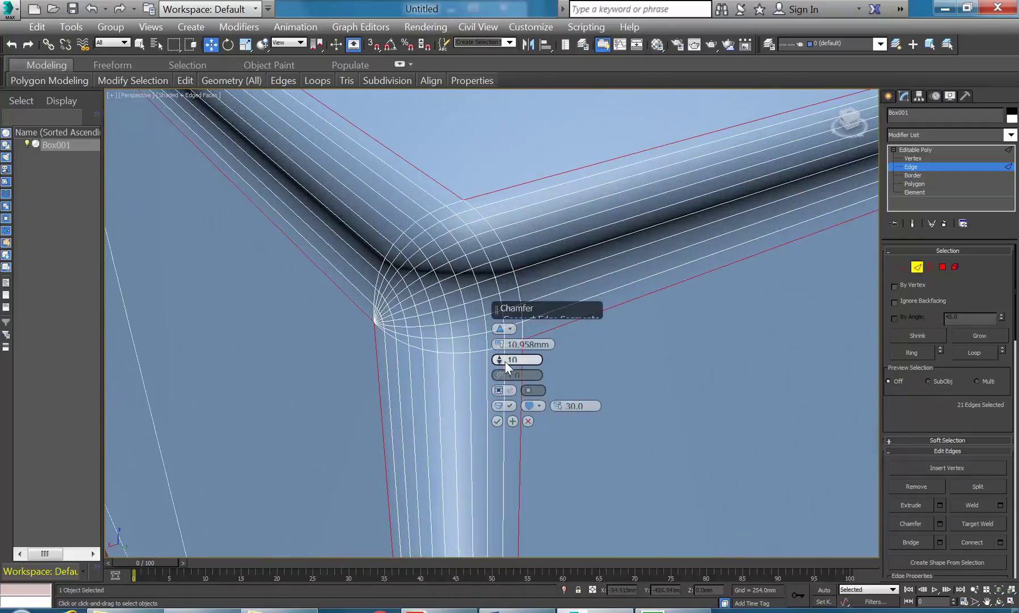
Set the back's chamfer to 14 segments and an amount of 22.512 mm, and apply it
{"action": "left_click_drag", "start_coordinate": [501, 359], "coordinate": [498, 351]}
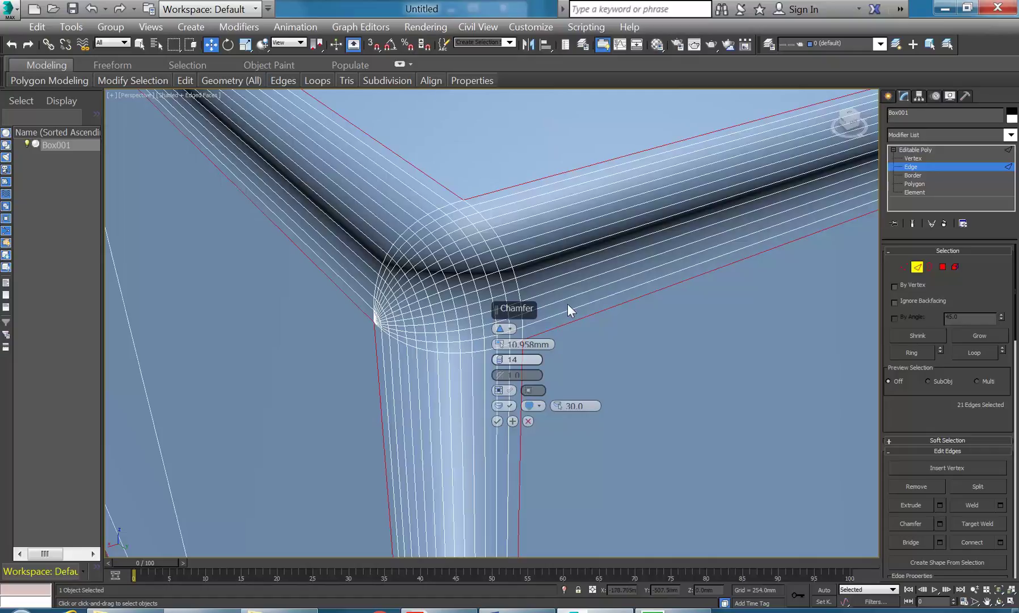
{"action": "scroll", "coordinate": [510, 277], "scroll_direction": "up", "scroll_amount": 3}
{"action": "scroll", "coordinate": [502, 275], "scroll_direction": "down", "scroll_amount": 5}
{"action": "scroll", "coordinate": [494, 278], "scroll_direction": "up", "scroll_amount": 4}
{"action": "left_click_drag", "start_coordinate": [498, 344], "coordinate": [497, 340]}
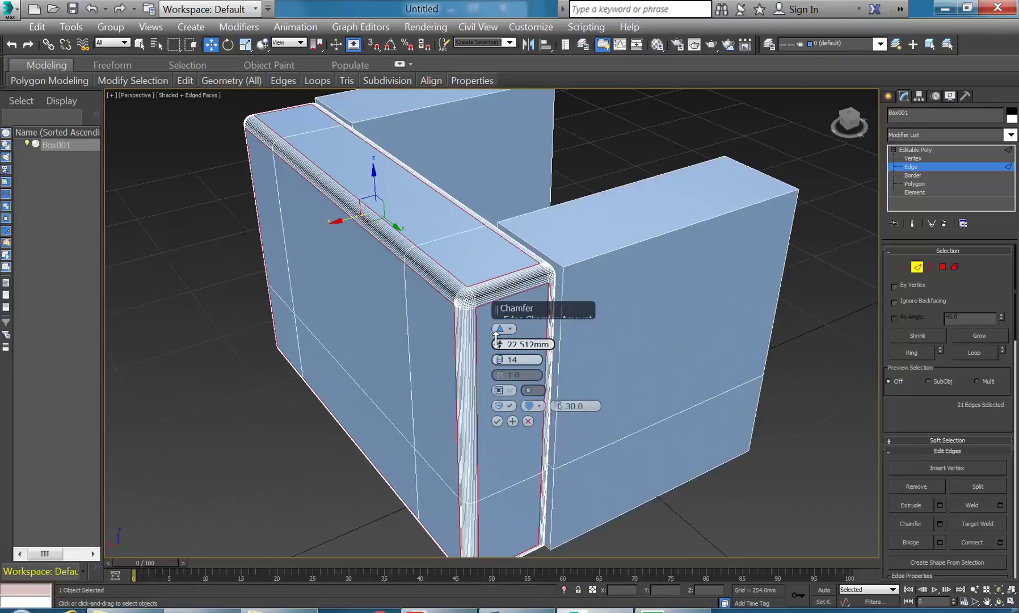
{"action": "middle_click_drag", "start_coordinate": [477, 329], "coordinate": [409, 313], "text": "alt"}
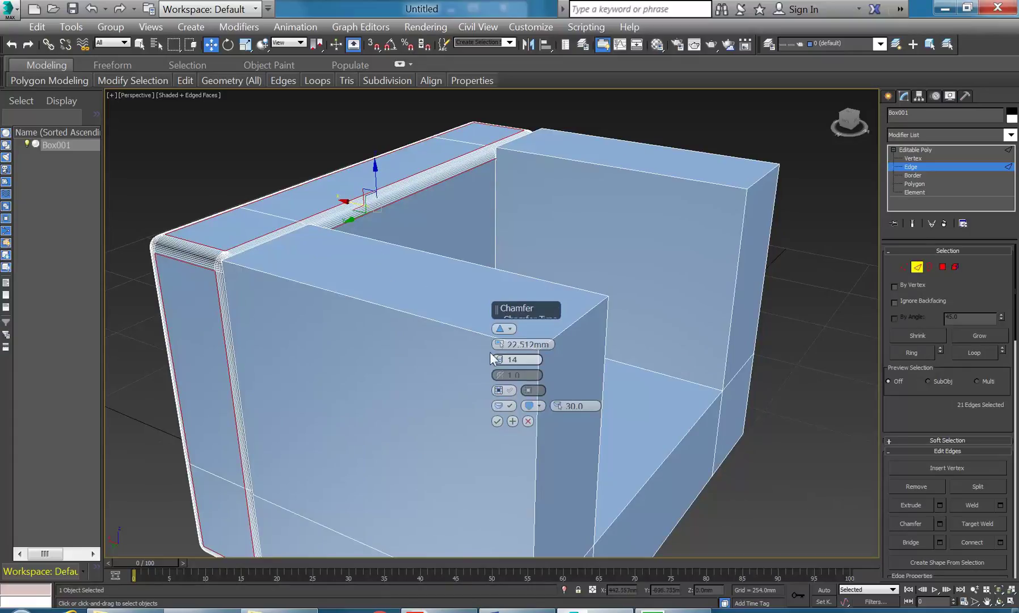
{"action": "left_click", "coordinate": [497, 421]}
Select the outer, rear, inner and front edges around the top of the armrest
{"action": "left_click", "coordinate": [435, 289]}
{"action": "left_click", "coordinate": [409, 314]}
{"action": "scroll", "coordinate": [291, 286], "scroll_direction": "up", "scroll_amount": 4}
{"action": "middle_click_drag", "start_coordinate": [291, 290], "coordinate": [338, 313]}
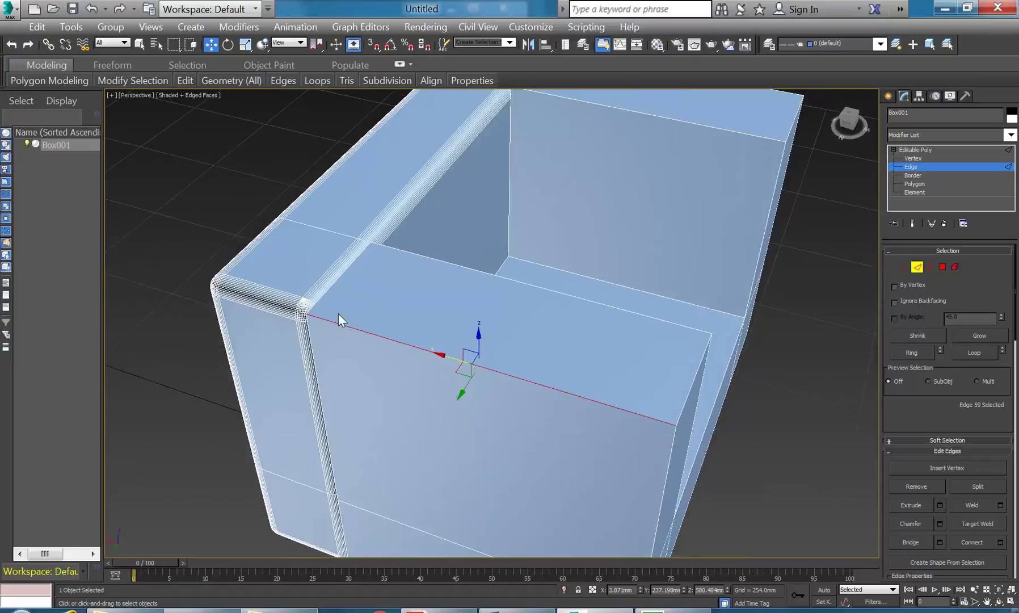
{"action": "left_click", "coordinate": [321, 299], "text": "ctrl"}
{"action": "left_click", "coordinate": [450, 265], "text": "ctrl"}
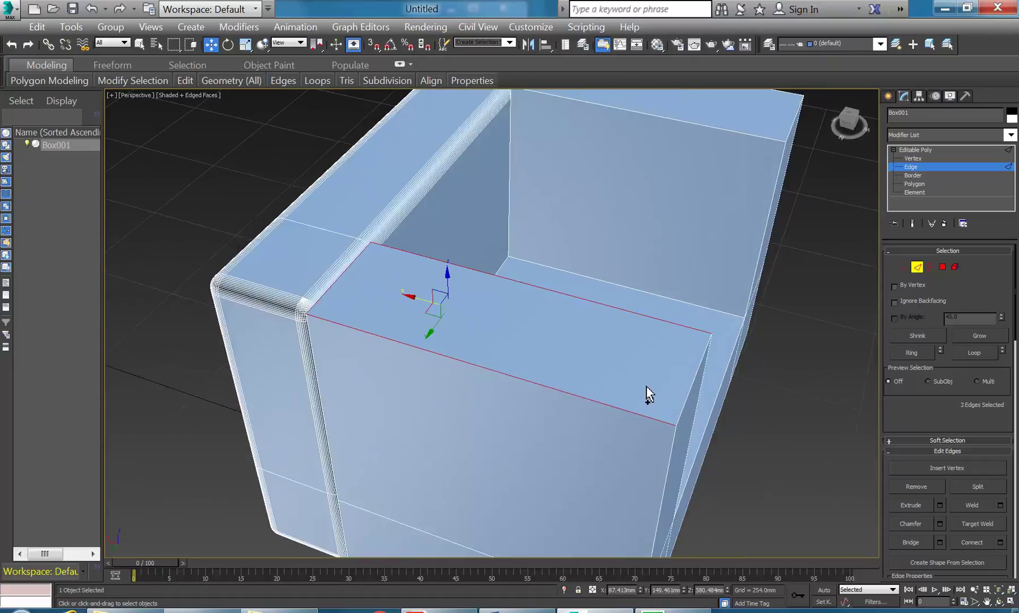
{"action": "left_click", "coordinate": [677, 414], "text": "ctrl"}
Add the upper and lower vertical edges at the front of the armrest to the selection
{"action": "middle_click_drag", "start_coordinate": [640, 409], "coordinate": [538, 328]}
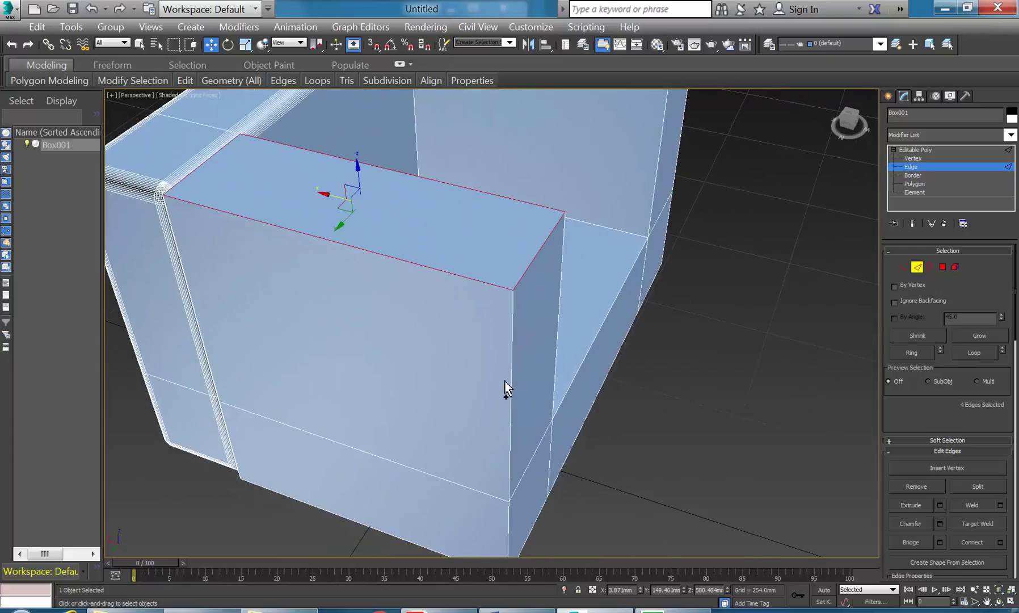
{"action": "left_click", "coordinate": [511, 381], "text": "ctrl"}
{"action": "left_click", "coordinate": [556, 365], "text": "ctrl"}
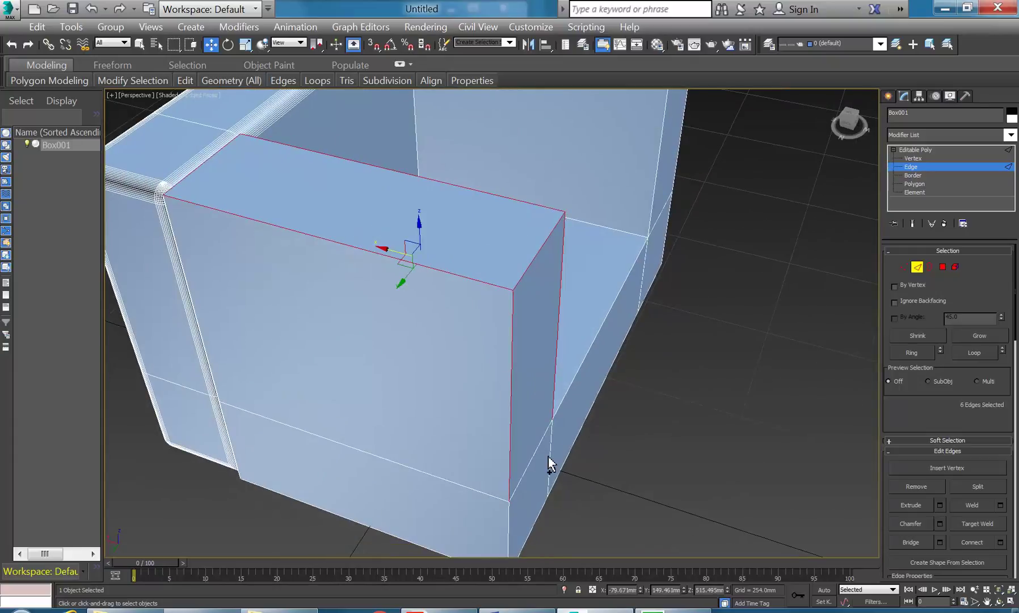
{"action": "left_click", "coordinate": [550, 457], "text": "ctrl"}
{"action": "middle_click_drag", "start_coordinate": [463, 435], "coordinate": [504, 335]}
{"action": "left_click", "coordinate": [549, 446], "text": "ctrl"}
Add the armrest's rear vertical edges and remaining inner edges to complete a selection of 13 edges
{"action": "left_click", "coordinate": [267, 357], "text": "ctrl"}
{"action": "middle_click_drag", "start_coordinate": [262, 325], "coordinate": [314, 332], "text": "alt"}
{"action": "left_click", "coordinate": [302, 329], "text": "ctrl"}
{"action": "middle_click_drag", "start_coordinate": [320, 271], "coordinate": [211, 179], "text": "alt"}
{"action": "left_click", "coordinate": [450, 375], "text": "ctrl"}
{"action": "middle_click_drag", "start_coordinate": [619, 314], "coordinate": [541, 424], "text": "alt"}
{"action": "middle_click_drag", "start_coordinate": [410, 336], "coordinate": [499, 218], "text": "alt"}
{"action": "left_click", "coordinate": [507, 203], "text": "ctrl"}
{"action": "middle_click_drag", "start_coordinate": [483, 310], "coordinate": [474, 368], "text": "alt"}
{"action": "left_click", "coordinate": [414, 430], "text": "ctrl"}
{"action": "middle_click_drag", "start_coordinate": [412, 432], "coordinate": [468, 413], "text": "alt"}
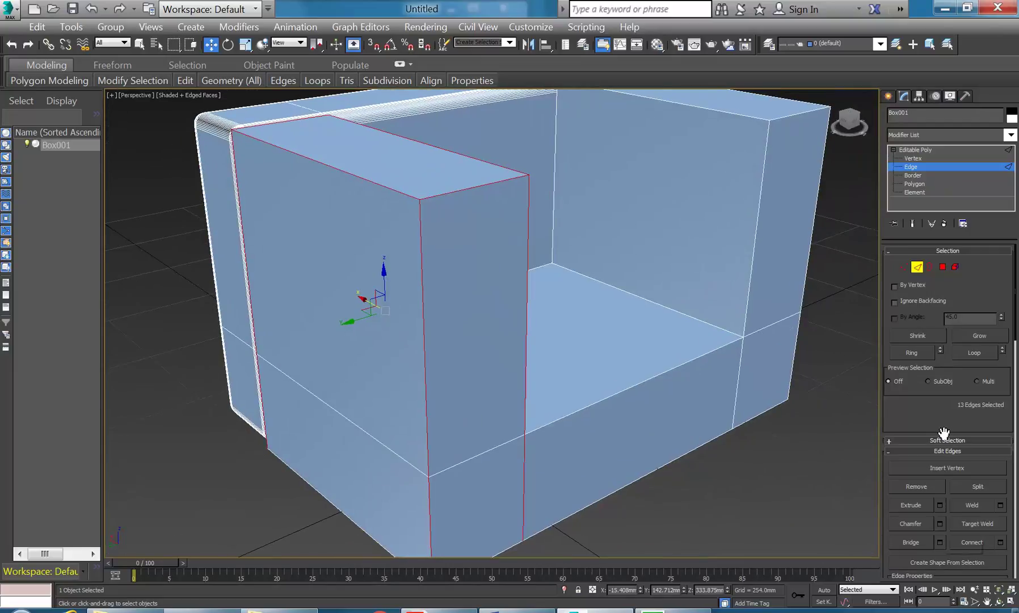
Try to chamfer the armrest's 13 selected edges by 22.512 mm with 14 segments
{"action": "left_click", "coordinate": [940, 523]}
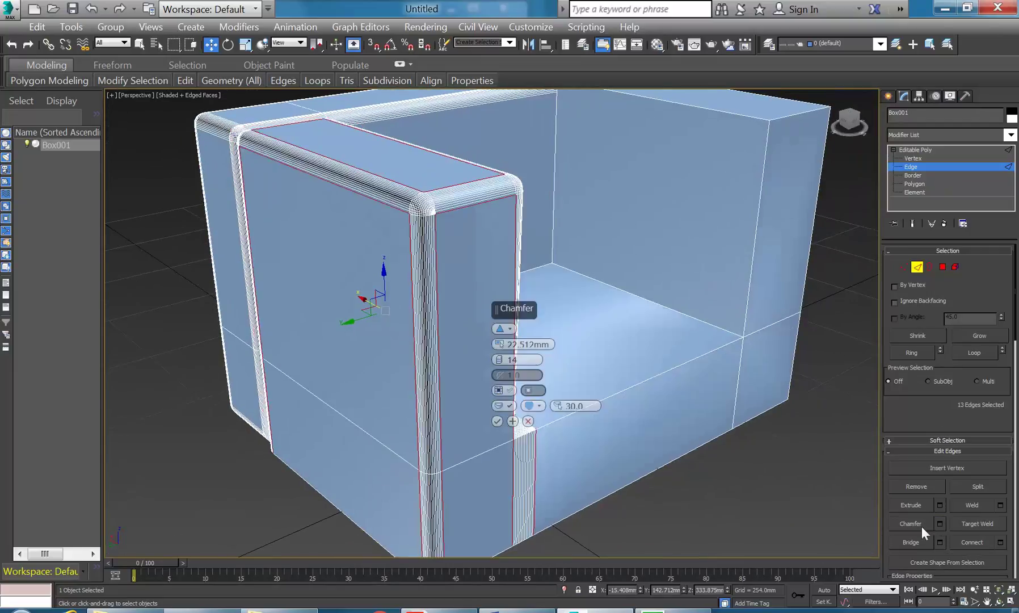
{"action": "scroll", "coordinate": [612, 366], "scroll_direction": "up", "scroll_amount": 3}
{"action": "middle_click_drag", "start_coordinate": [613, 366], "coordinate": [536, 375], "text": "alt"}
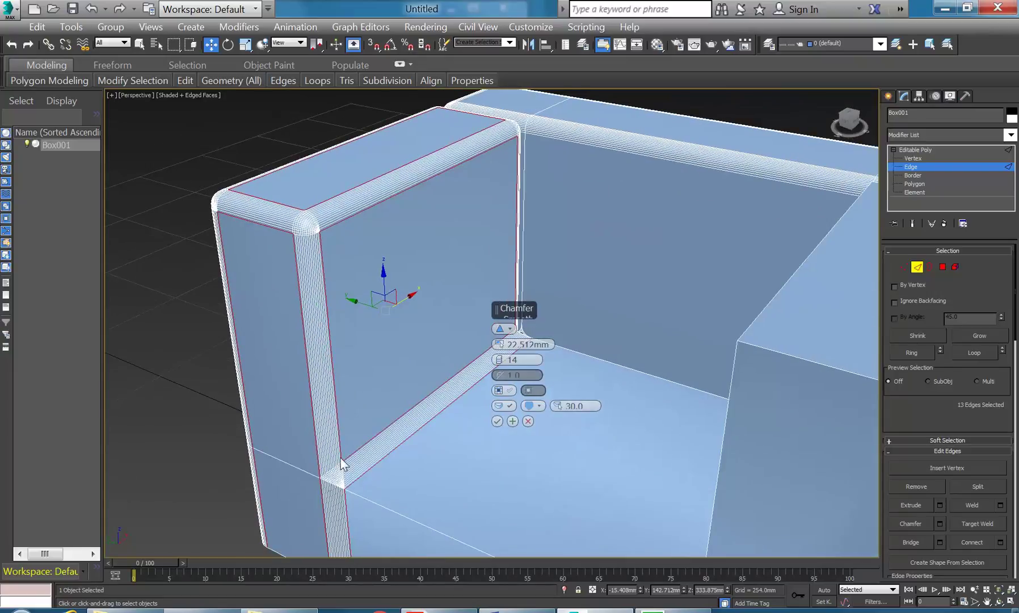
{"action": "middle_click_drag", "start_coordinate": [343, 466], "coordinate": [359, 448], "text": "alt"}
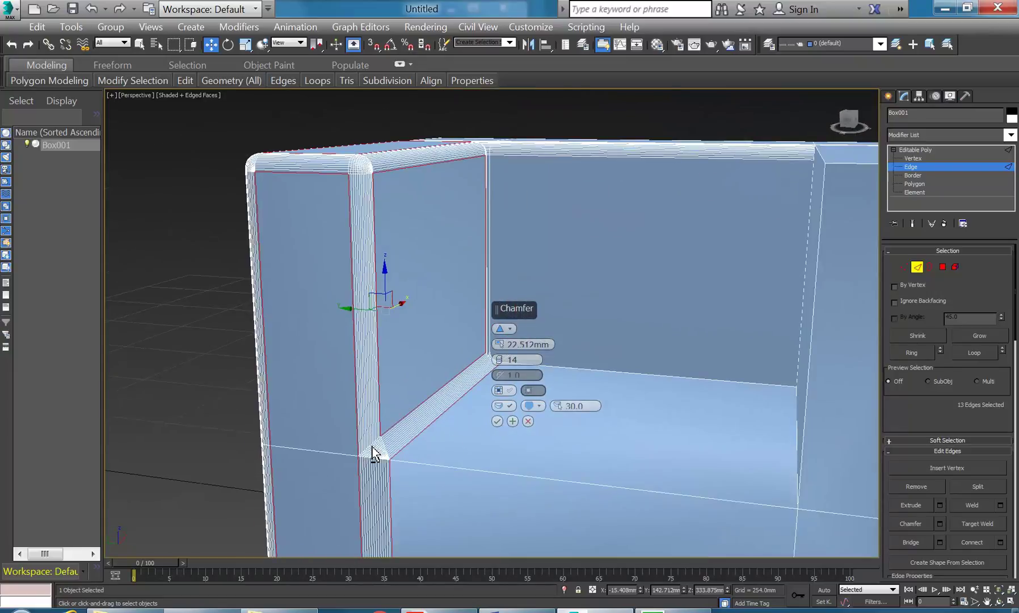
{"action": "left_click", "coordinate": [527, 421]}
{"action": "scroll", "coordinate": [523, 421], "scroll_direction": "down", "scroll_amount": 3}
{"action": "middle_click_drag", "start_coordinate": [471, 405], "coordinate": [502, 418], "text": "alt"}
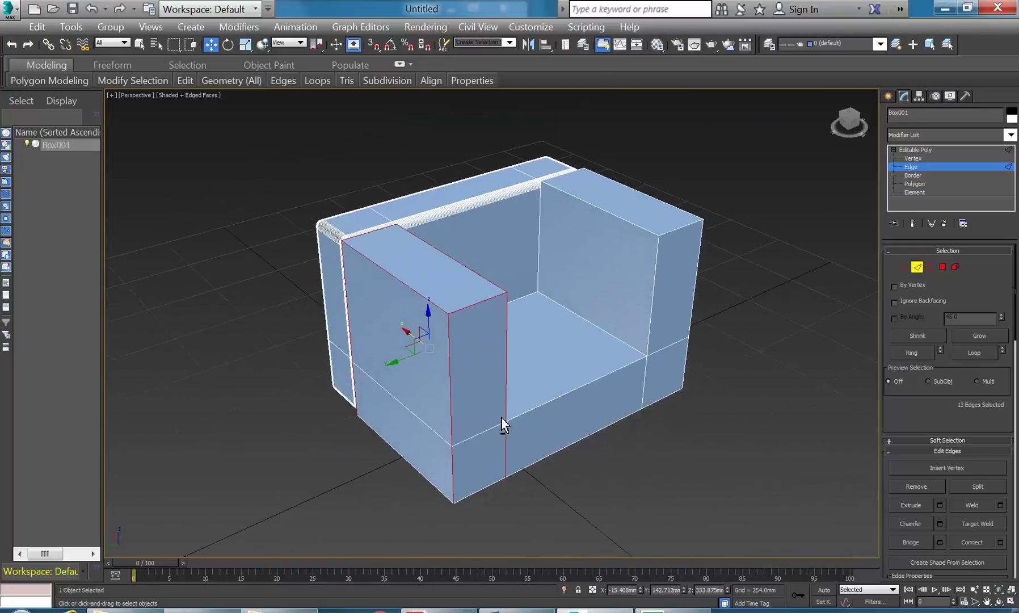
Switch to polygon selection and select the armrest's upper outer, top and rear polygons
{"action": "left_click", "coordinate": [943, 267]}
{"action": "left_click", "coordinate": [398, 347]}
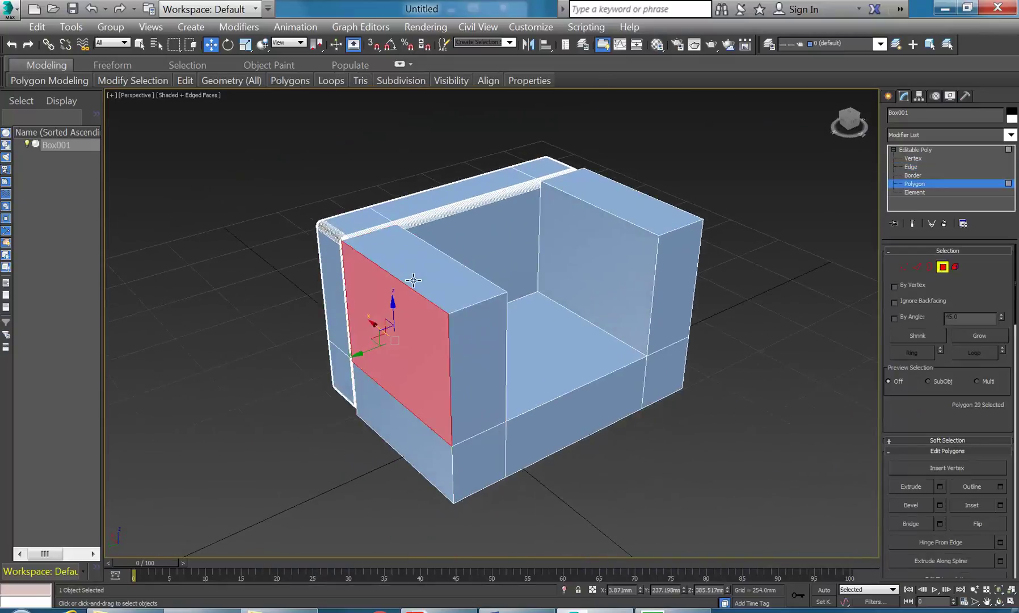
{"action": "left_click", "coordinate": [413, 281], "text": "ctrl"}
{"action": "middle_click_drag", "start_coordinate": [457, 321], "coordinate": [357, 325], "text": "alt"}
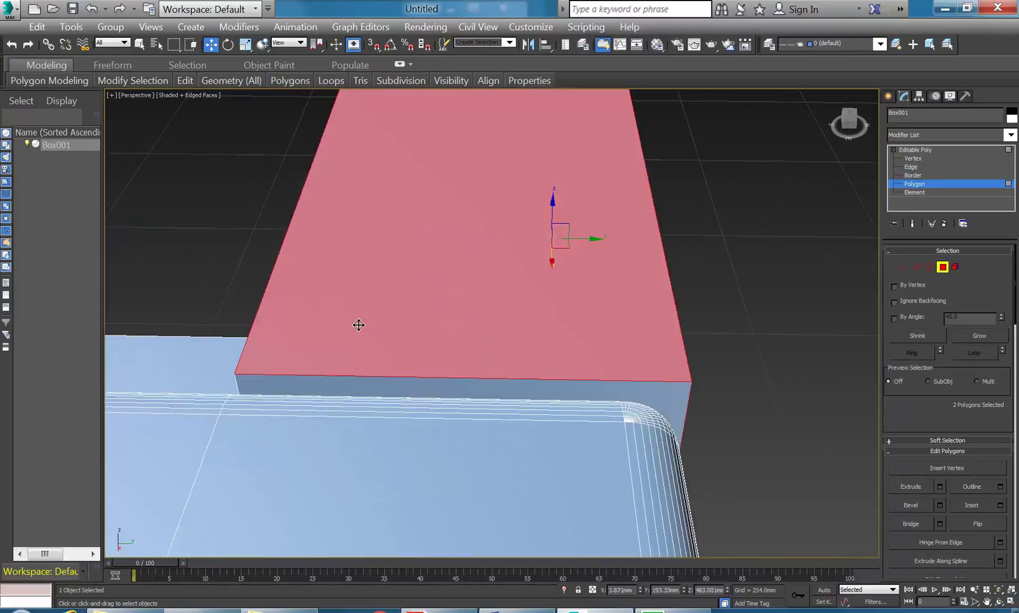
{"action": "left_click", "coordinate": [410, 386], "text": "ctrl"}
Add the armrest's remaining lower, front and inner polygons to complete a selection of nine polygons
{"action": "middle_click_drag", "start_coordinate": [577, 443], "coordinate": [459, 421], "text": "alt"}
{"action": "scroll", "coordinate": [542, 422], "scroll_direction": "down", "scroll_amount": 5}
{"action": "left_click", "coordinate": [576, 491], "text": "ctrl"}
{"action": "left_click", "coordinate": [462, 465], "text": "ctrl"}
{"action": "left_click", "coordinate": [480, 488], "text": "ctrl"}
{"action": "middle_click_drag", "start_coordinate": [483, 489], "coordinate": [396, 527], "text": "alt"}
{"action": "left_click", "coordinate": [506, 518], "text": "ctrl"}
{"action": "left_click", "coordinate": [519, 400], "text": "ctrl"}
{"action": "middle_click_drag", "start_coordinate": [518, 401], "coordinate": [566, 412], "text": "alt"}
{"action": "left_click", "coordinate": [554, 345], "text": "ctrl"}
{"action": "middle_click_drag", "start_coordinate": [480, 392], "coordinate": [434, 452], "text": "alt"}
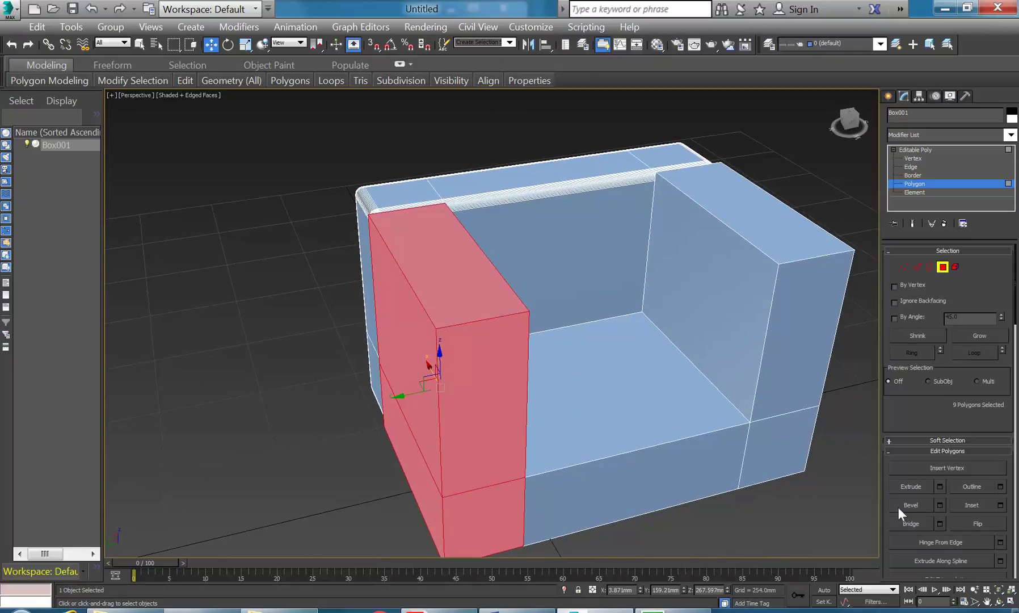
Detach the selected armrest polygons as a separate object named Arm
{"action": "left_click_drag", "start_coordinate": [886, 529], "coordinate": [898, 328]}
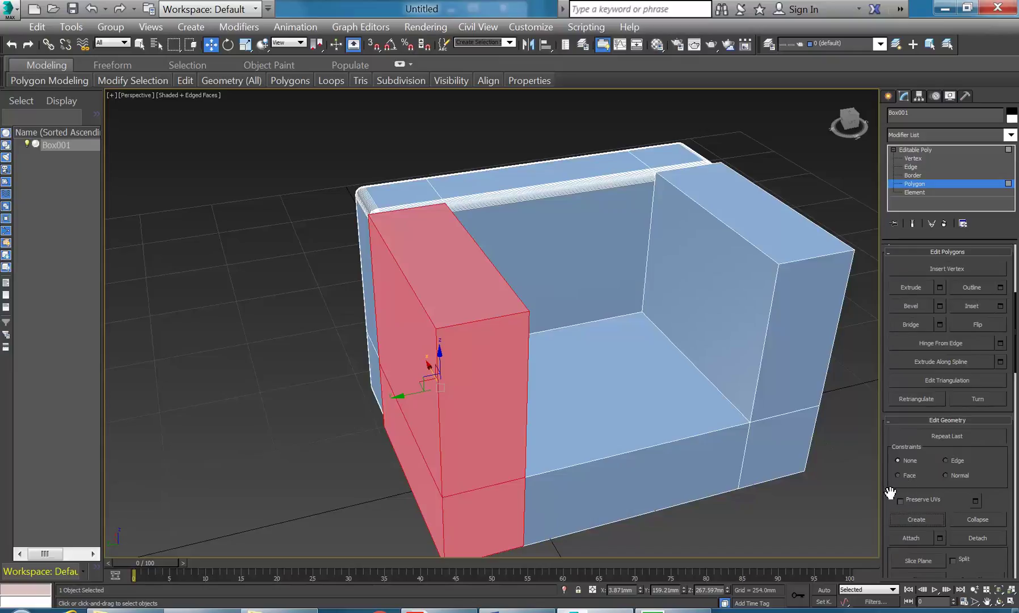
{"action": "scroll", "coordinate": [891, 493], "scroll_direction": "down", "scroll_amount": 3}
{"action": "left_click", "coordinate": [977, 484]}
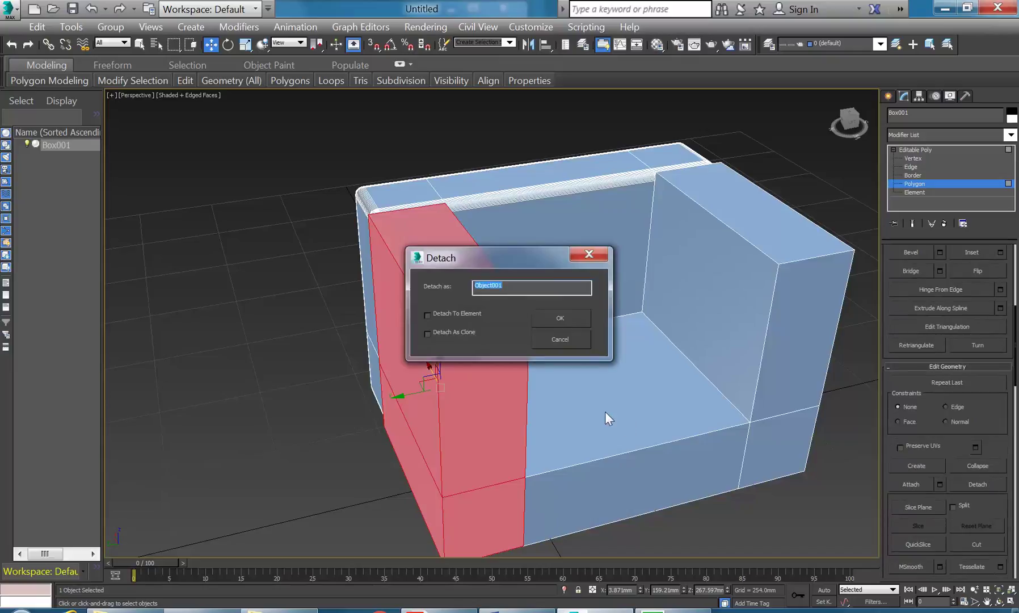
{"action": "type", "text": "Arm"}
{"action": "left_click", "coordinate": [561, 318]}
Leave polygon editing on Box001 and return to the whole-object level
{"action": "right_click", "coordinate": [574, 332]}
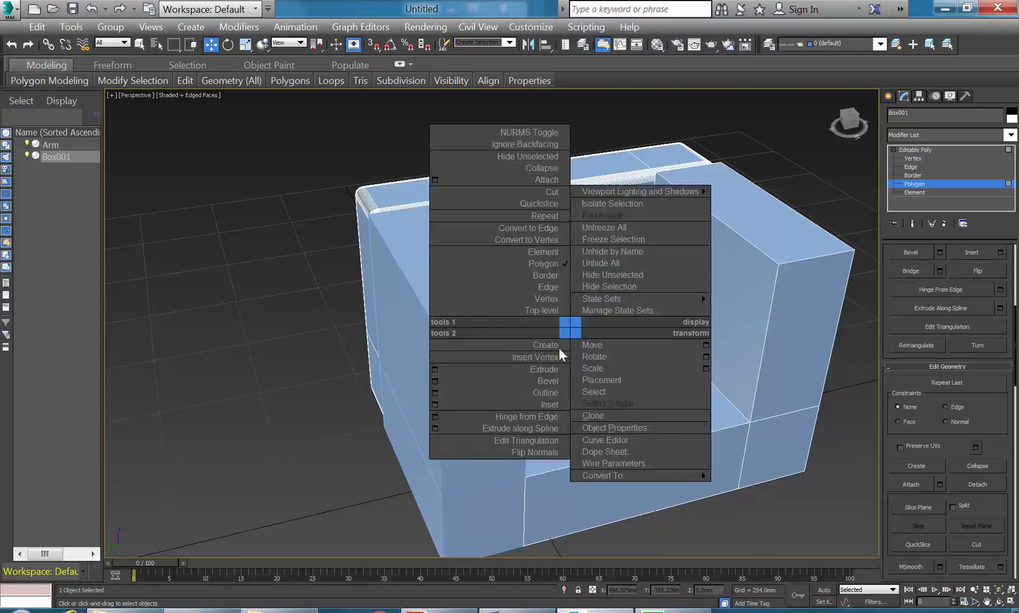
{"action": "left_click", "coordinate": [504, 448]}
{"action": "left_click", "coordinate": [582, 401]}
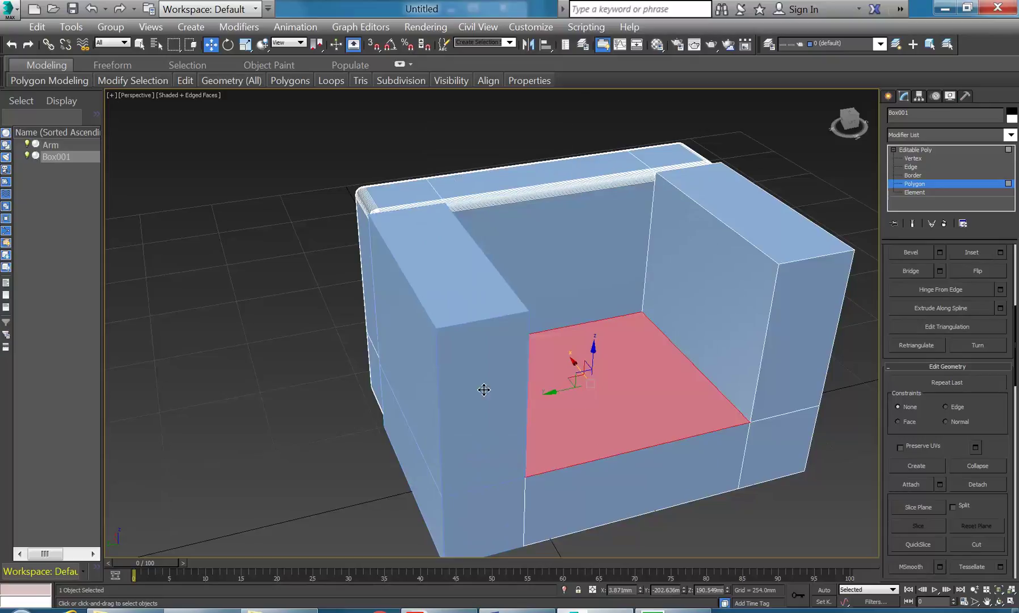
{"action": "left_click", "coordinate": [921, 182]}
{"action": "left_click", "coordinate": [919, 185]}
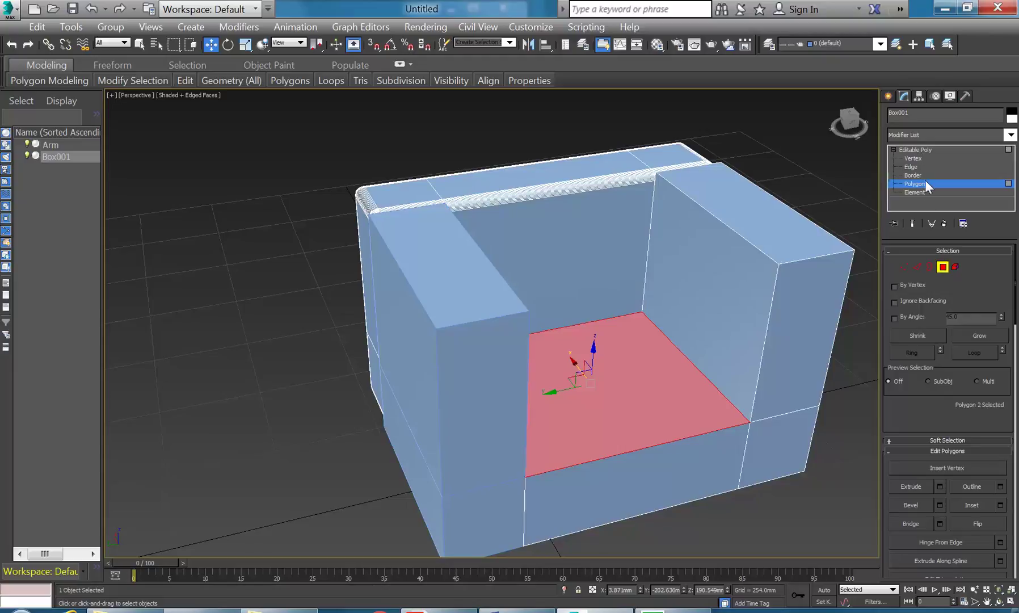
{"action": "left_click", "coordinate": [943, 266]}
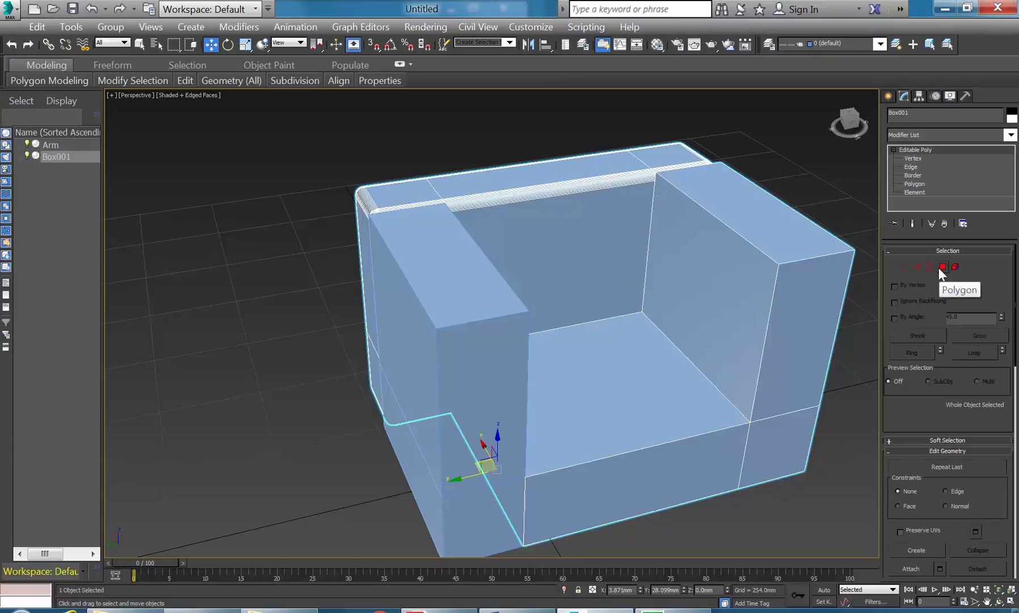
{"action": "left_click", "coordinate": [942, 267]}
{"action": "left_click", "coordinate": [917, 150]}
Select the detached Arm and move it sideways along the Y axis, away from the rest of the chair
{"action": "left_click", "coordinate": [484, 346]}
{"action": "middle_click_drag", "start_coordinate": [465, 357], "coordinate": [471, 329]}
{"action": "left_click_drag", "start_coordinate": [457, 455], "coordinate": [379, 451]}
{"action": "middle_click_drag", "start_coordinate": [427, 438], "coordinate": [380, 485], "text": "alt"}
Select the border around the opening on the Arm's lower inner side and cap it
{"action": "scroll", "coordinate": [391, 429], "scroll_direction": "up", "scroll_amount": 4}
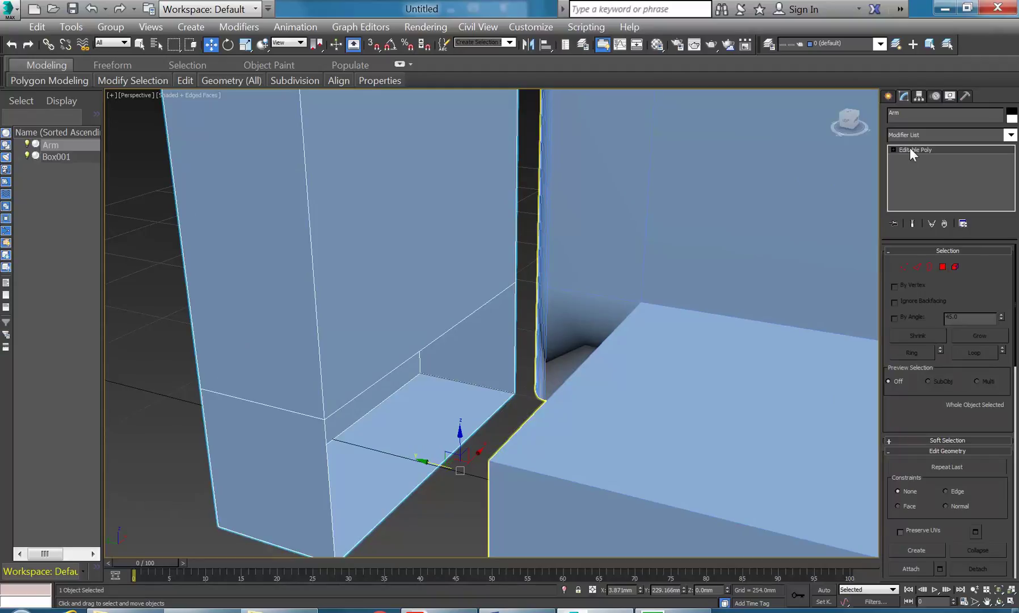
{"action": "left_click", "coordinate": [893, 149]}
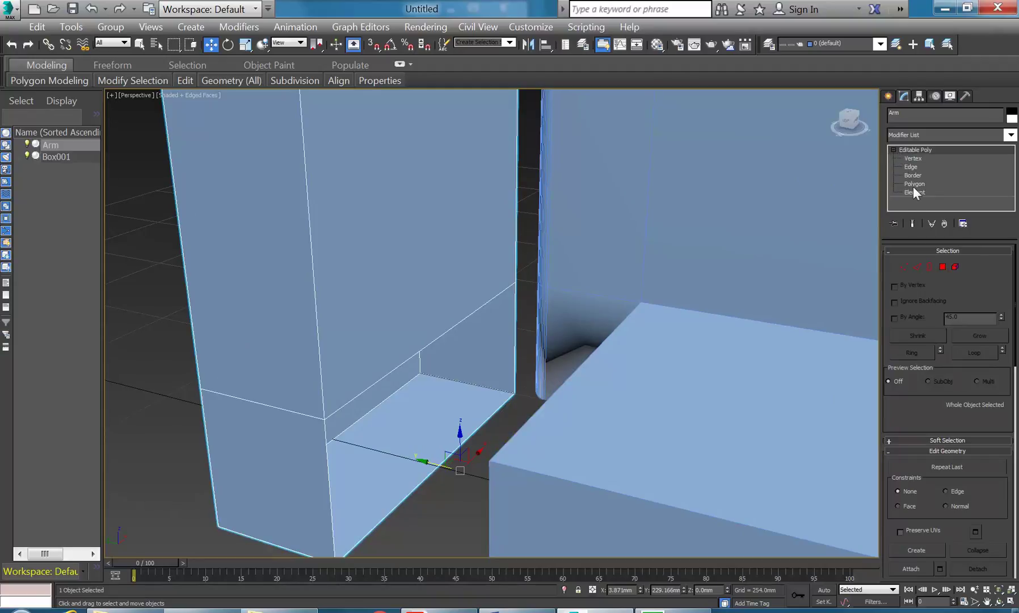
{"action": "left_click", "coordinate": [913, 176]}
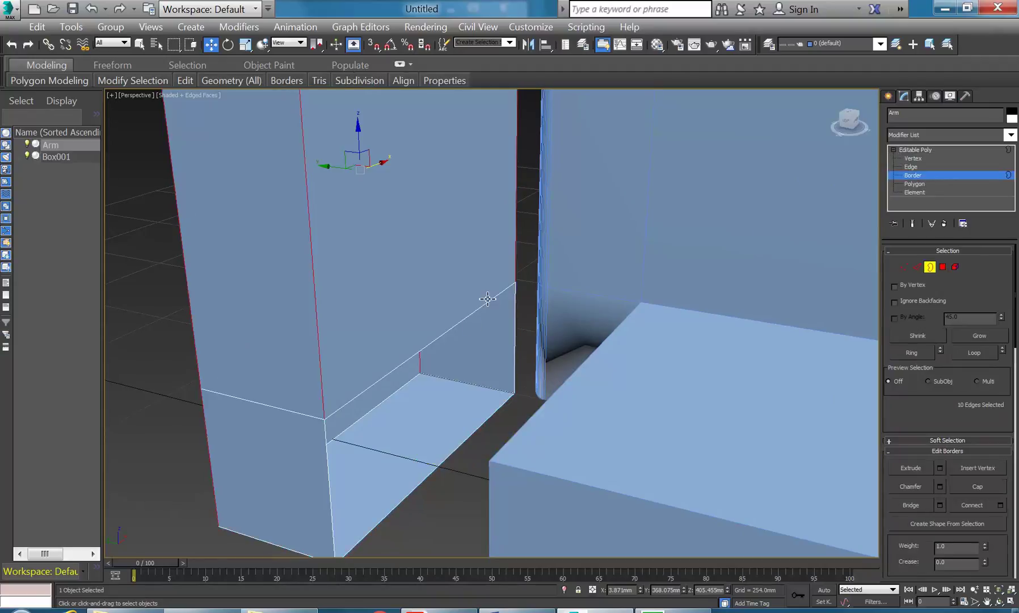
{"action": "left_click", "coordinate": [446, 331]}
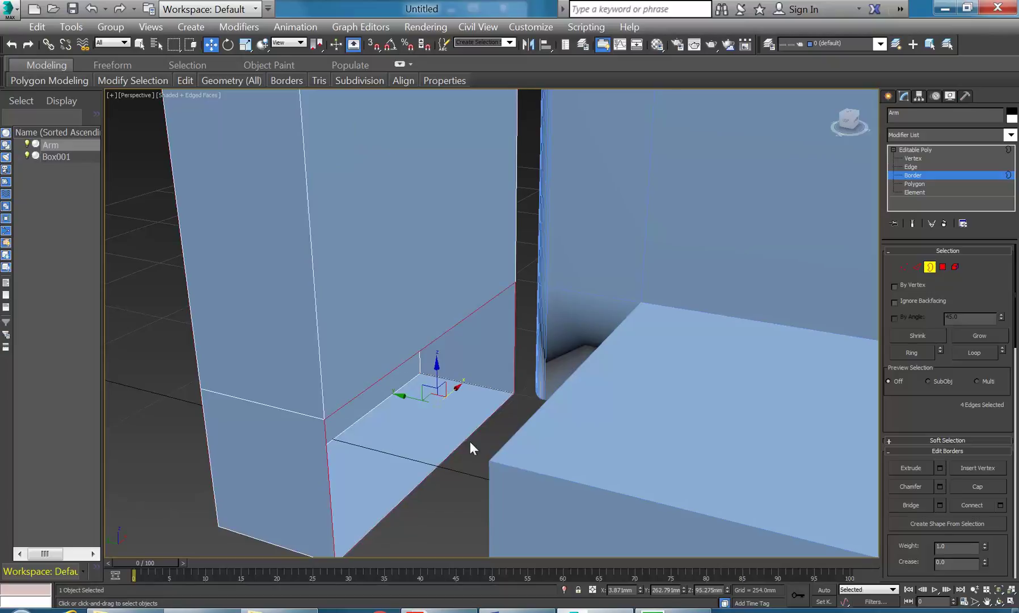
{"action": "left_click_drag", "start_coordinate": [911, 405], "coordinate": [913, 341]}
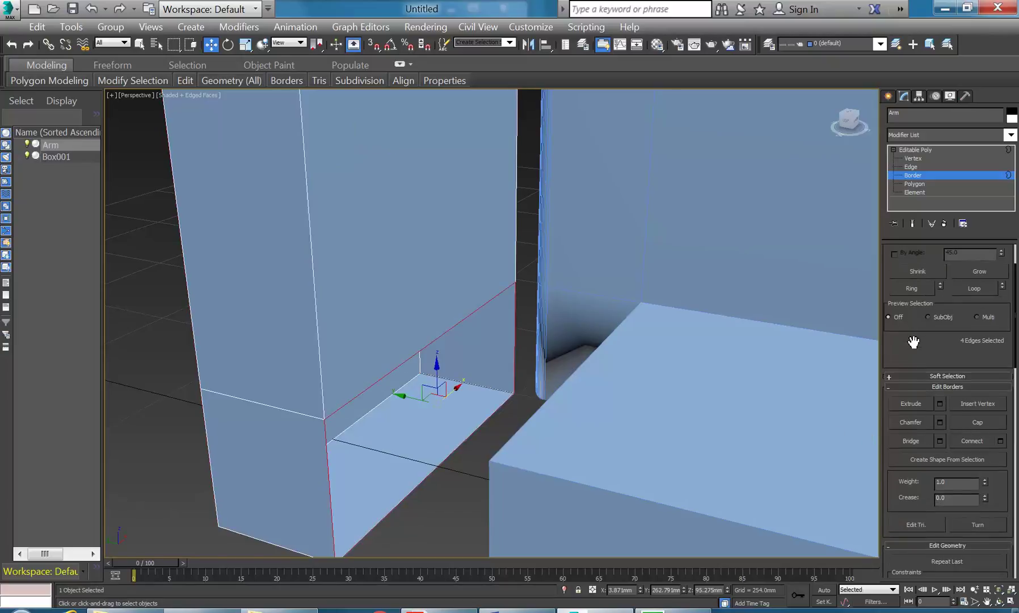
{"action": "left_click", "coordinate": [975, 422]}
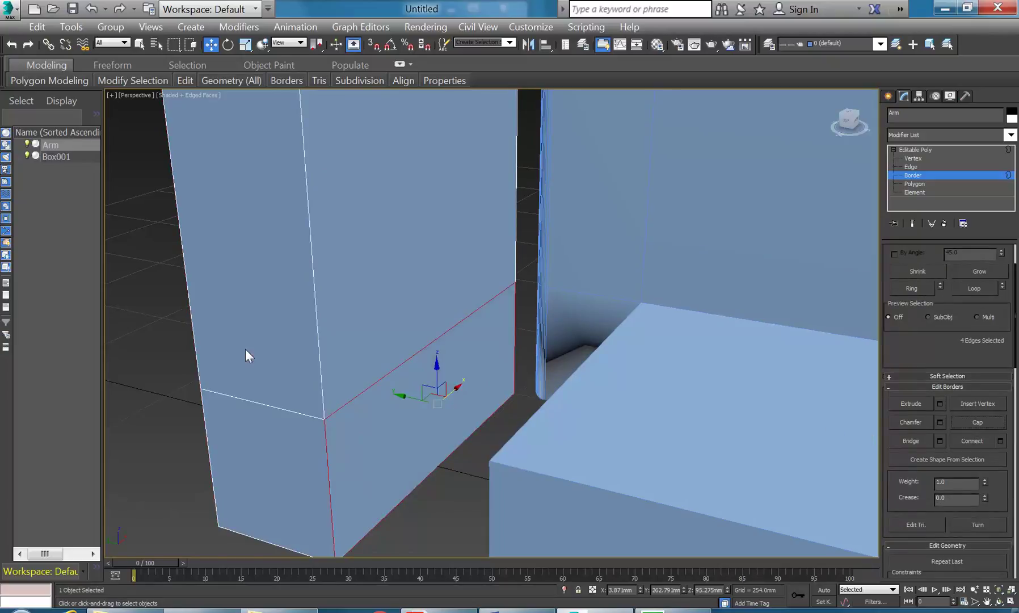
Select the Arm's two inner front vertical edges and its inner bottom edge, and extend the selection with Ring
{"action": "scroll", "coordinate": [408, 350], "scroll_direction": "down", "scroll_amount": 5}
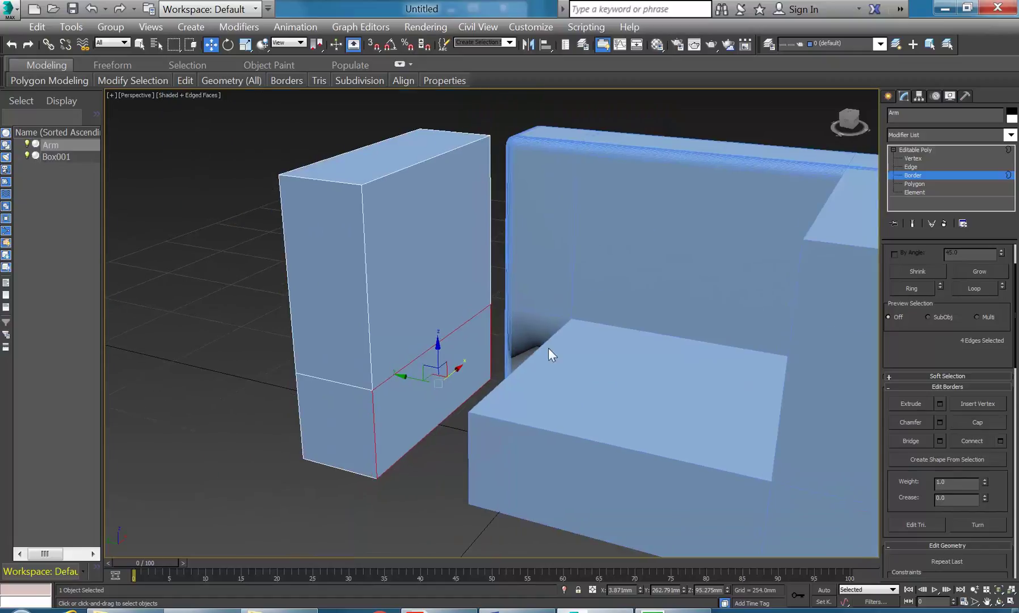
{"action": "left_click", "coordinate": [914, 168]}
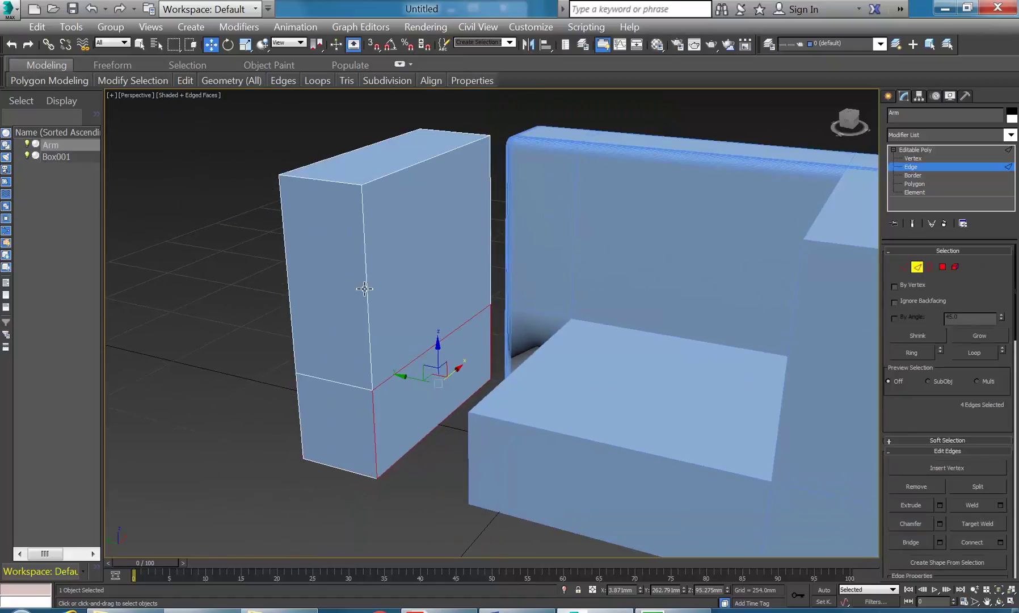
{"action": "left_click", "coordinate": [367, 286]}
{"action": "left_click", "coordinate": [371, 420], "text": "ctrl"}
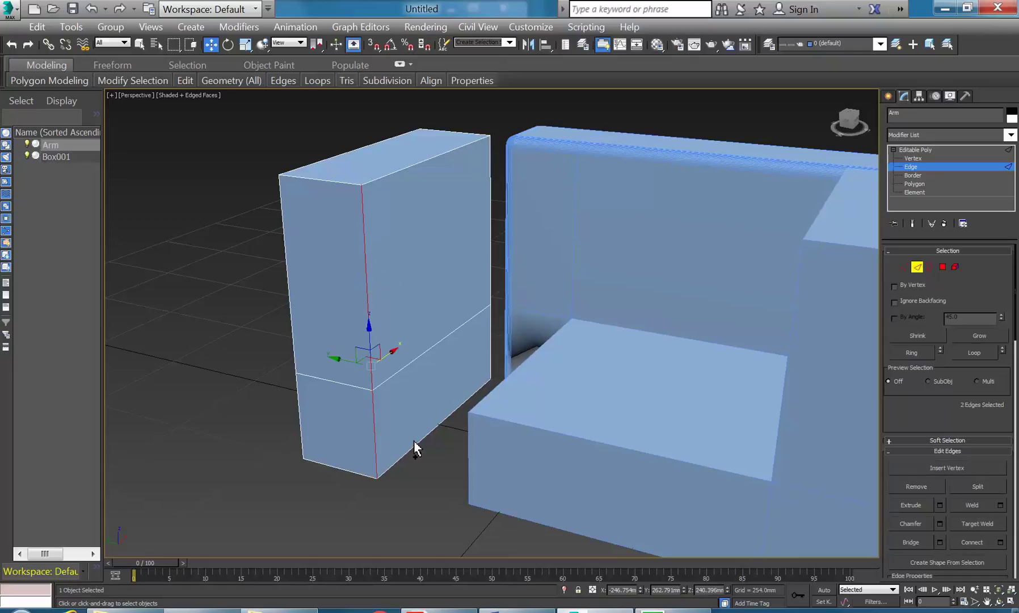
{"action": "left_click", "coordinate": [418, 442], "text": "ctrl"}
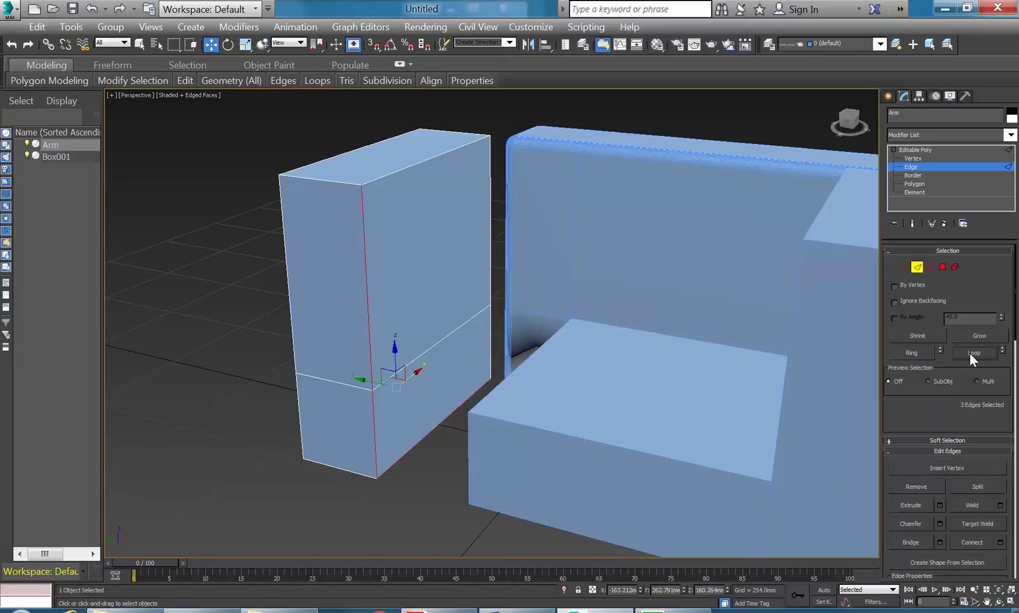
{"action": "left_click", "coordinate": [908, 353]}
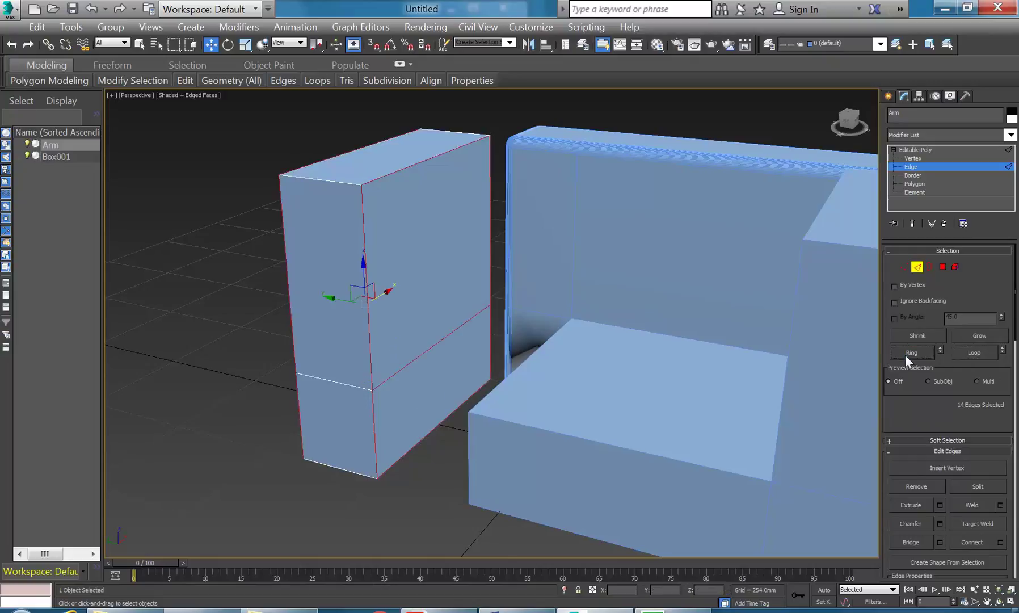
Remove the horizontal seam edges on the Arm's inner and outer sides from the edge selection
{"action": "left_click", "coordinate": [427, 293]}
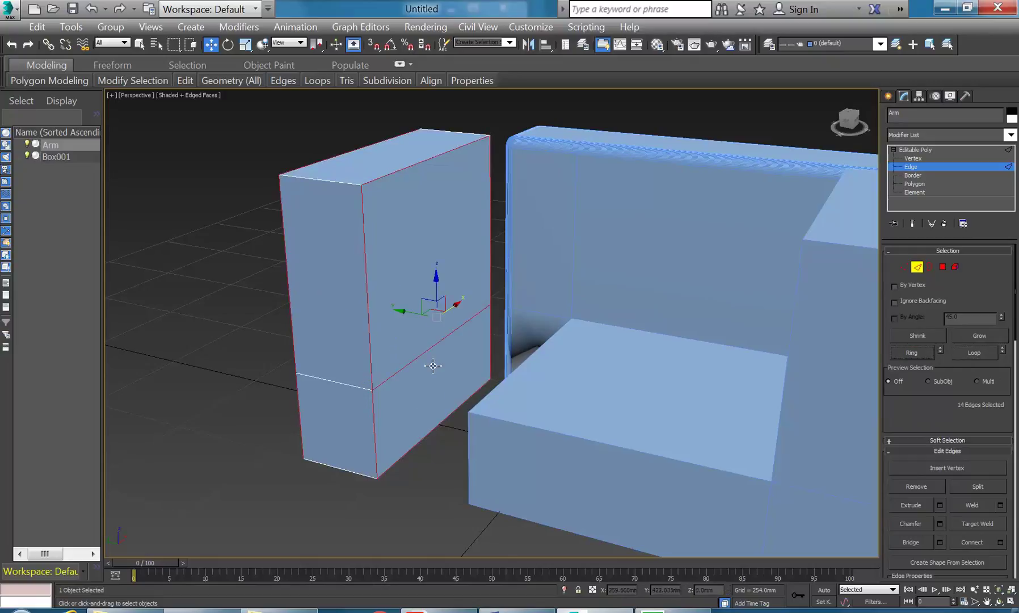
{"action": "left_click", "coordinate": [414, 364], "text": "alt"}
{"action": "middle_click_drag", "start_coordinate": [359, 331], "coordinate": [298, 341], "text": "alt"}
{"action": "left_click", "coordinate": [396, 374], "text": "alt"}
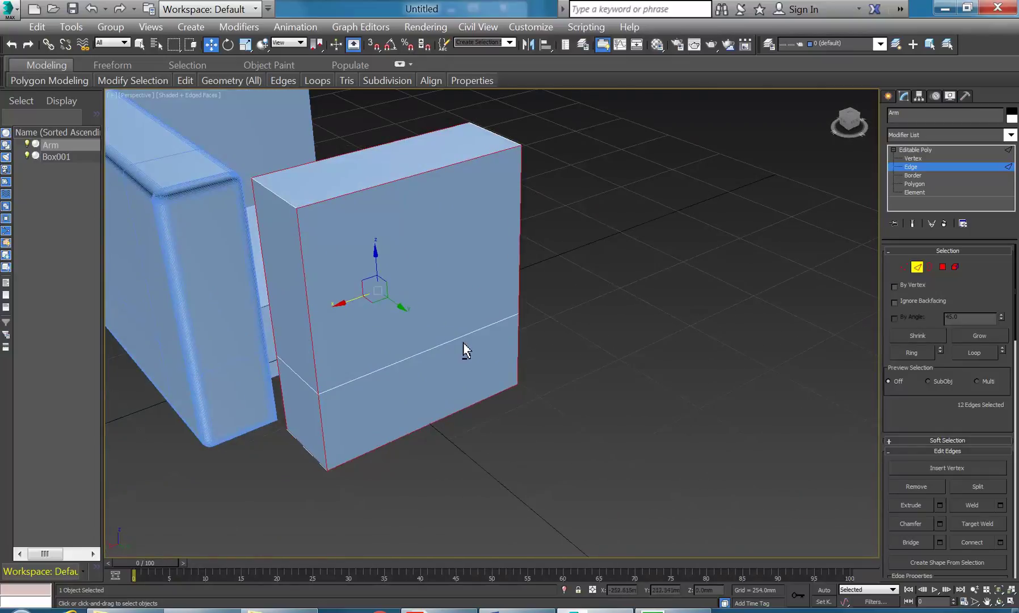
Add the Arm's short front bottom, front top and rear top edges to the selection
{"action": "middle_click_drag", "start_coordinate": [464, 350], "coordinate": [356, 349], "text": "alt"}
{"action": "left_click", "coordinate": [437, 475], "text": "ctrl"}
{"action": "left_click", "coordinate": [440, 208], "text": "ctrl"}
{"action": "left_click", "coordinate": [363, 121], "text": "ctrl"}
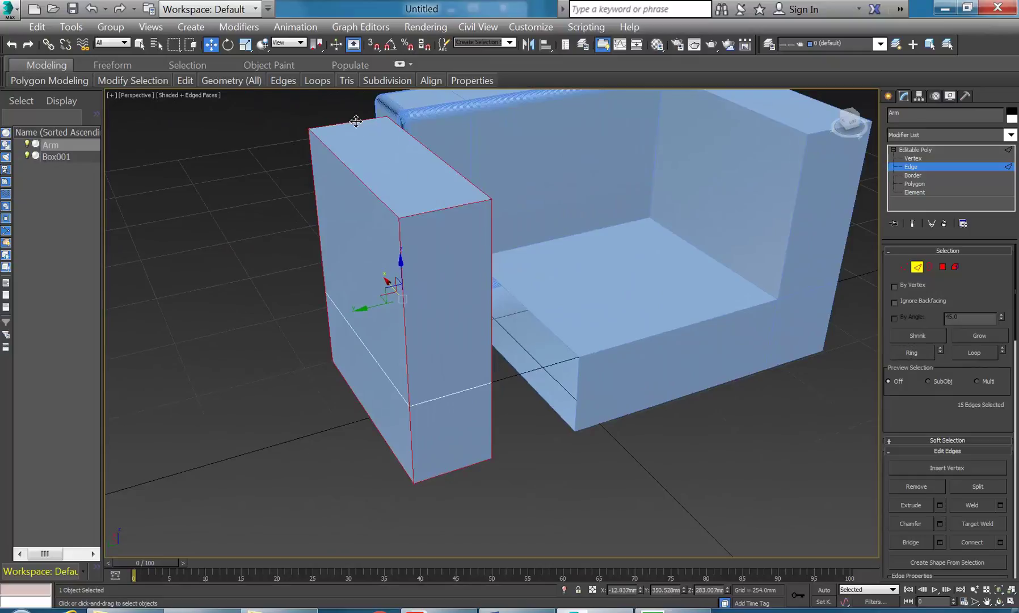
Chamfer the Arm's selected edges by 22.512 mm with 14 segments
{"action": "middle_click_drag", "start_coordinate": [375, 391], "coordinate": [454, 360], "text": "alt"}
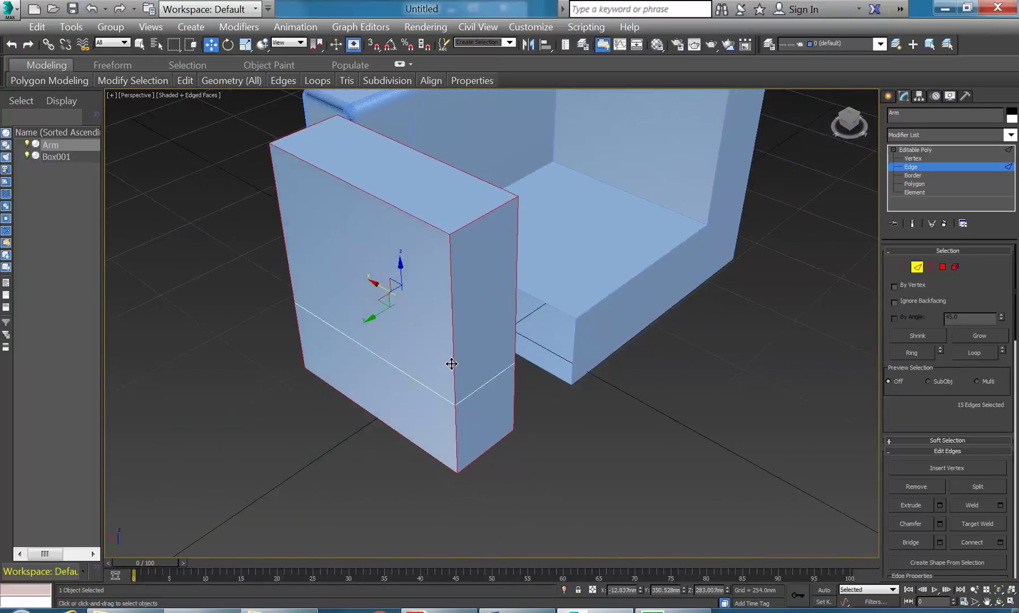
{"action": "mouse_move", "coordinate": [568, 385]}
{"action": "middle_mouse_down", "text": "alt"}
{"action": "mouse_move", "coordinate": [480, 386]}
{"action": "mouse_move", "coordinate": [539, 405]}
{"action": "mouse_move", "coordinate": [555, 393]}
{"action": "middle_mouse_up", "text": "alt"}
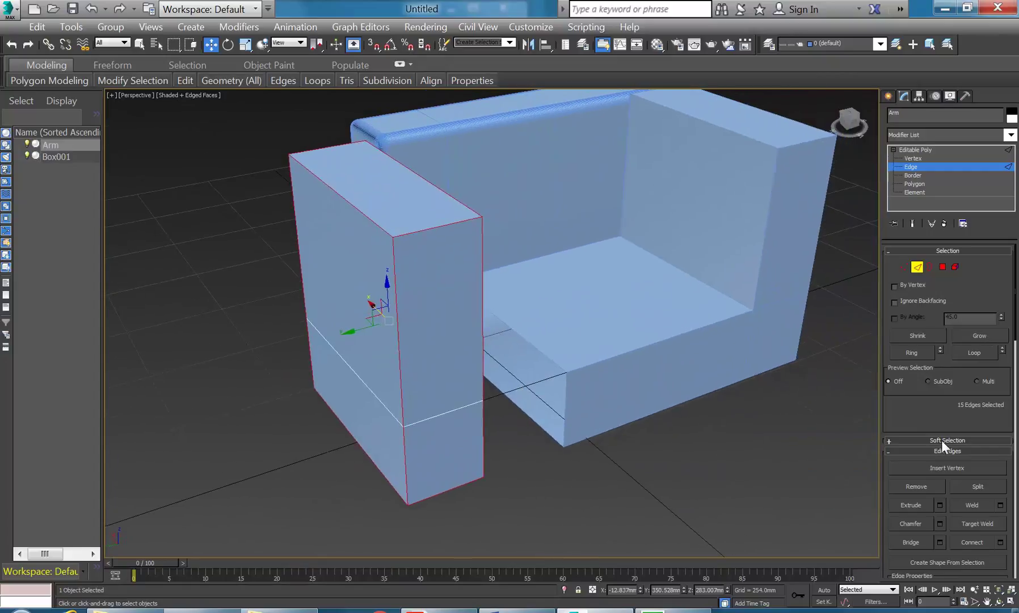
{"action": "left_click", "coordinate": [939, 523]}
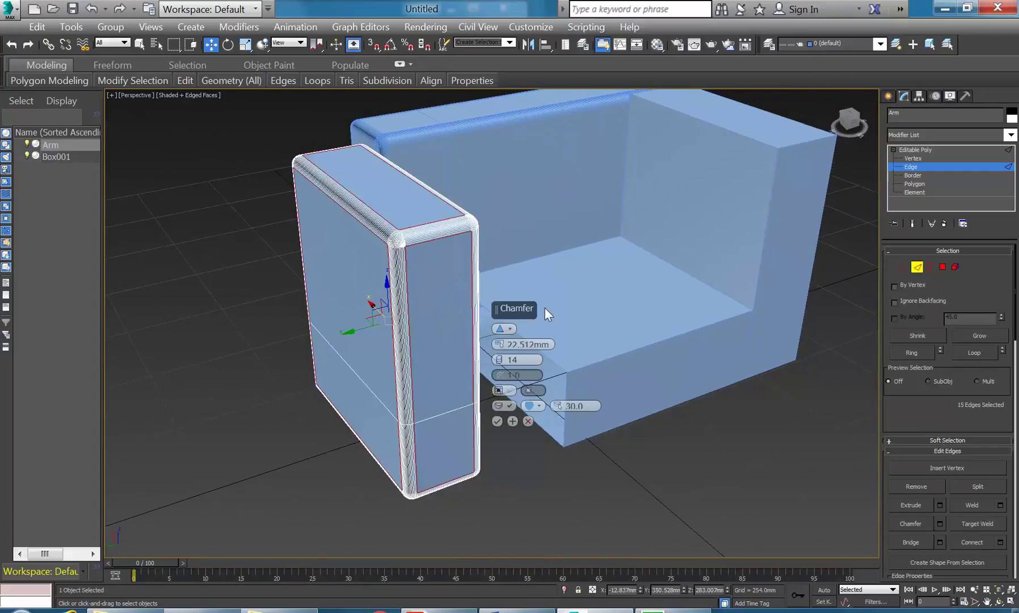
{"action": "left_click", "coordinate": [497, 421]}
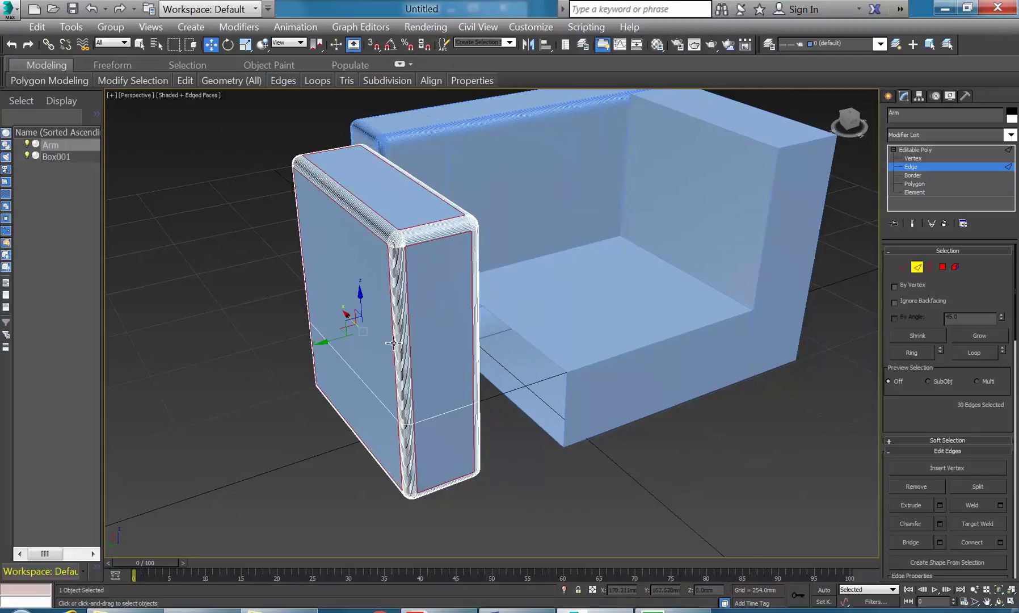
{"action": "left_click", "coordinate": [331, 345]}
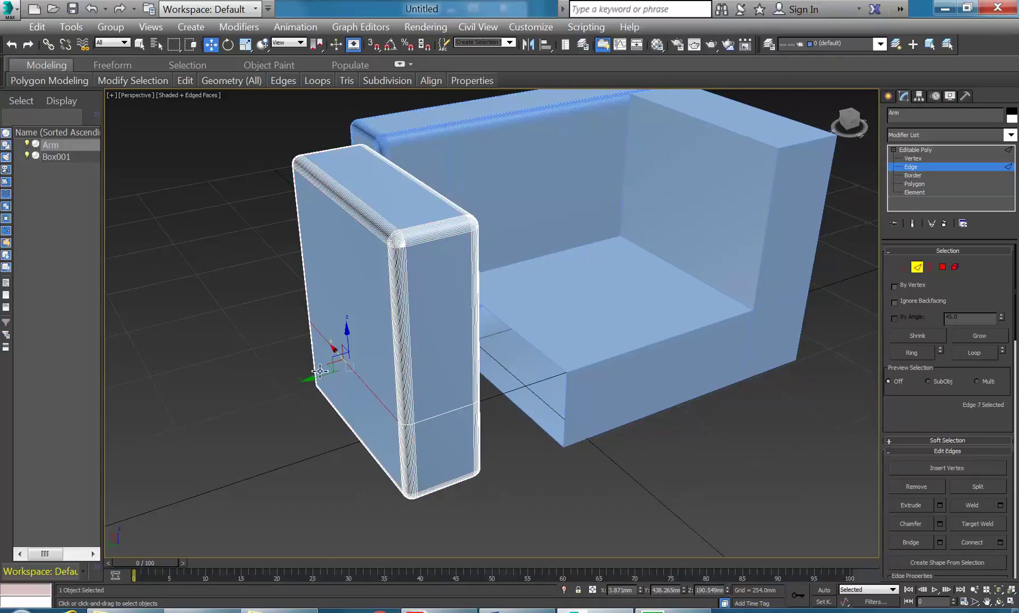
{"action": "left_click_drag", "start_coordinate": [319, 372], "coordinate": [324, 376]}
{"action": "key", "text": "ctrl+z"}
Leave edge editing on the Arm and select Box001, the remaining body of the chair
{"action": "left_click", "coordinate": [919, 268]}
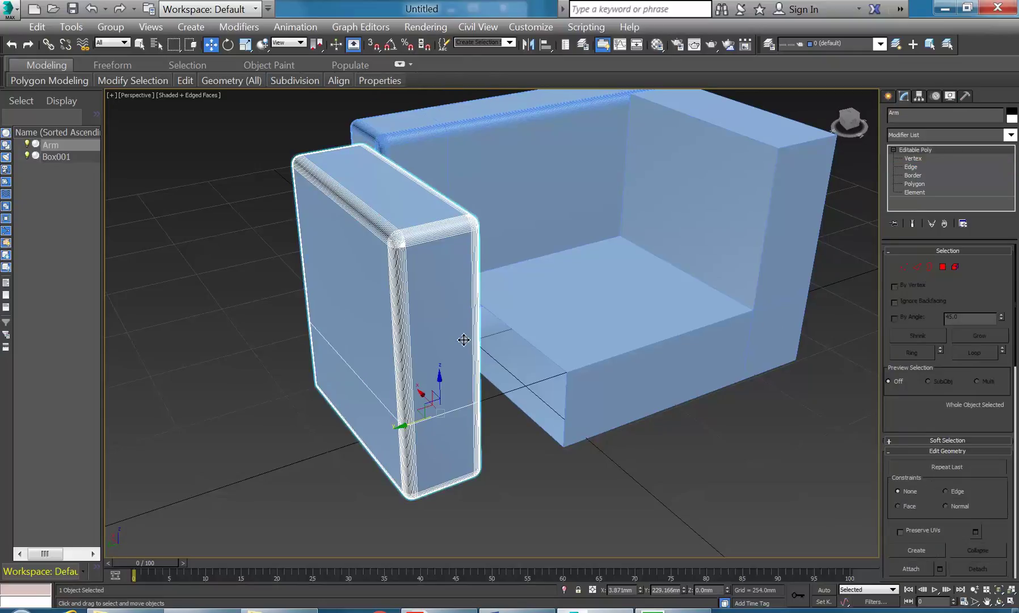
{"action": "left_click", "coordinate": [519, 478]}
{"action": "left_click", "coordinate": [609, 329]}
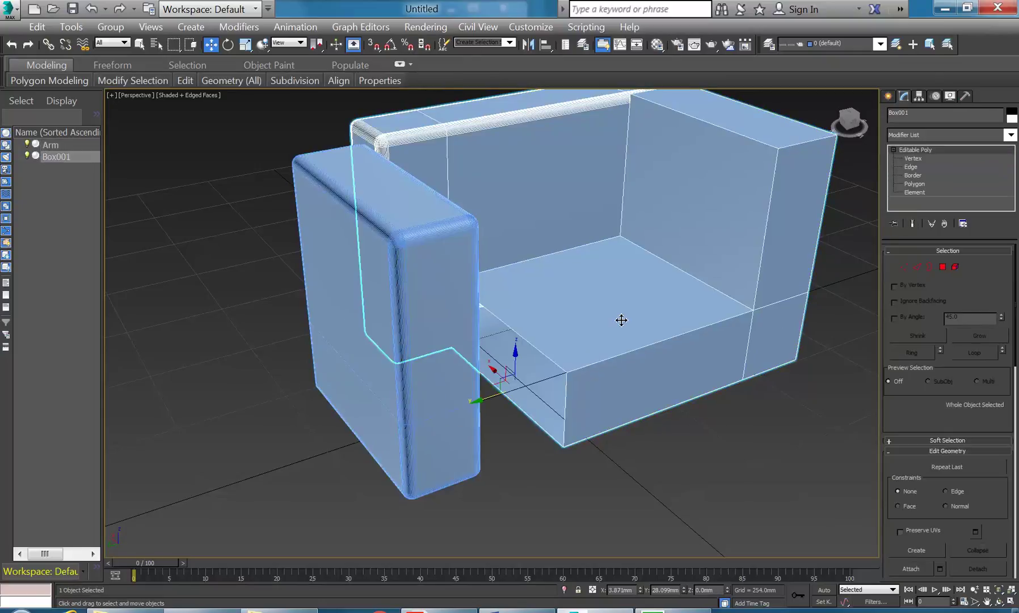
{"action": "middle_click_drag", "start_coordinate": [621, 319], "coordinate": [526, 359]}
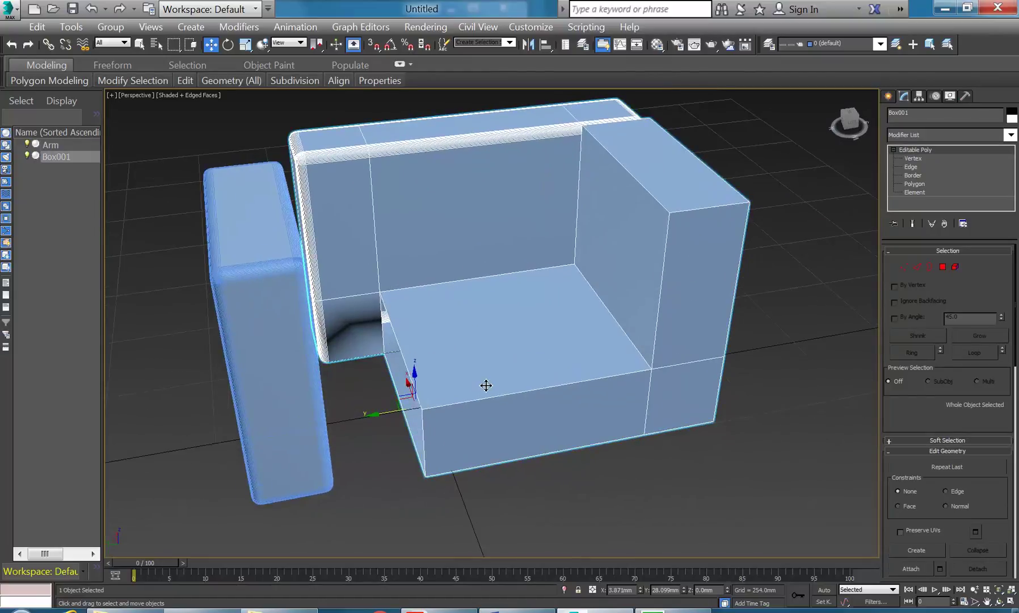
{"action": "left_click", "coordinate": [284, 367]}
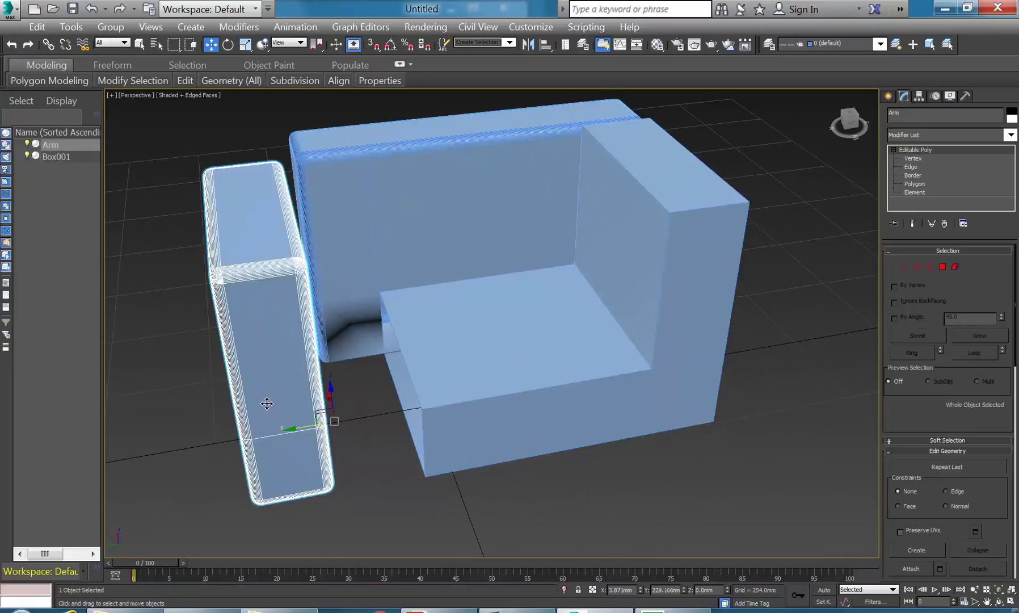
{"action": "left_click", "coordinate": [649, 285]}
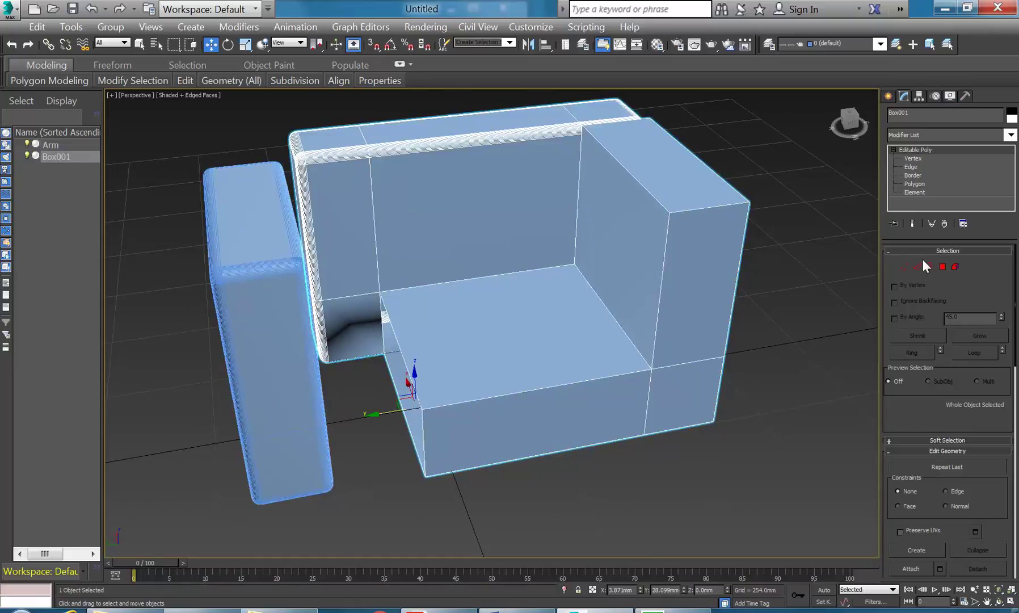
Delete the top, inner side and front polygons of the armrest that is still part of Box001
{"action": "left_click", "coordinate": [942, 265]}
{"action": "left_click", "coordinate": [656, 195]}
{"action": "left_click", "coordinate": [633, 258], "text": "ctrl"}
{"action": "left_click", "coordinate": [694, 323], "text": "ctrl"}
{"action": "key", "text": "Delete"}
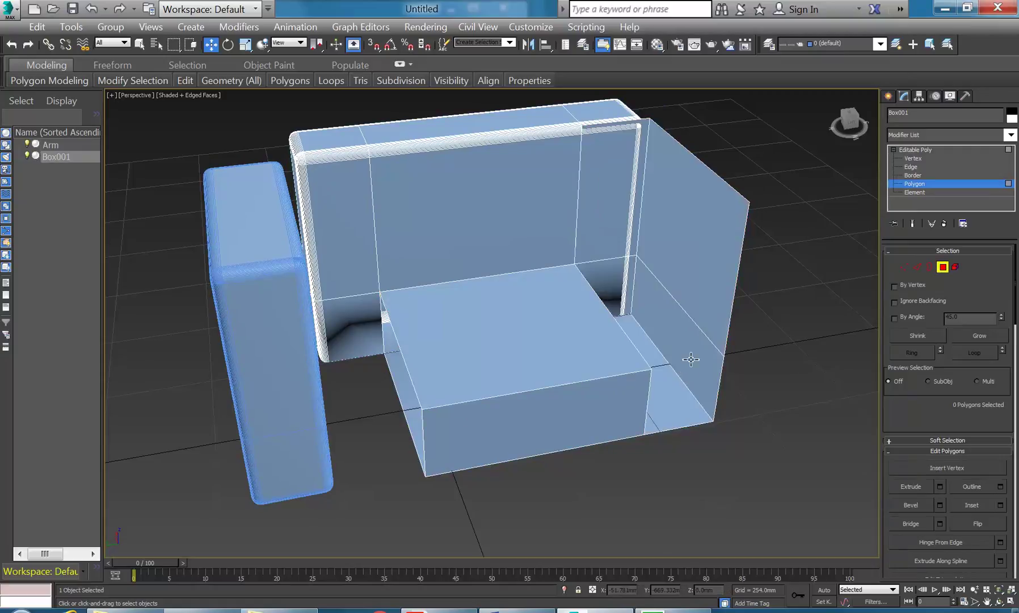
Delete the leftover outer side, bottom and rear polygons of that armrest on Box001
{"action": "left_click", "coordinate": [707, 329]}
{"action": "left_click", "coordinate": [703, 358], "text": "ctrl"}
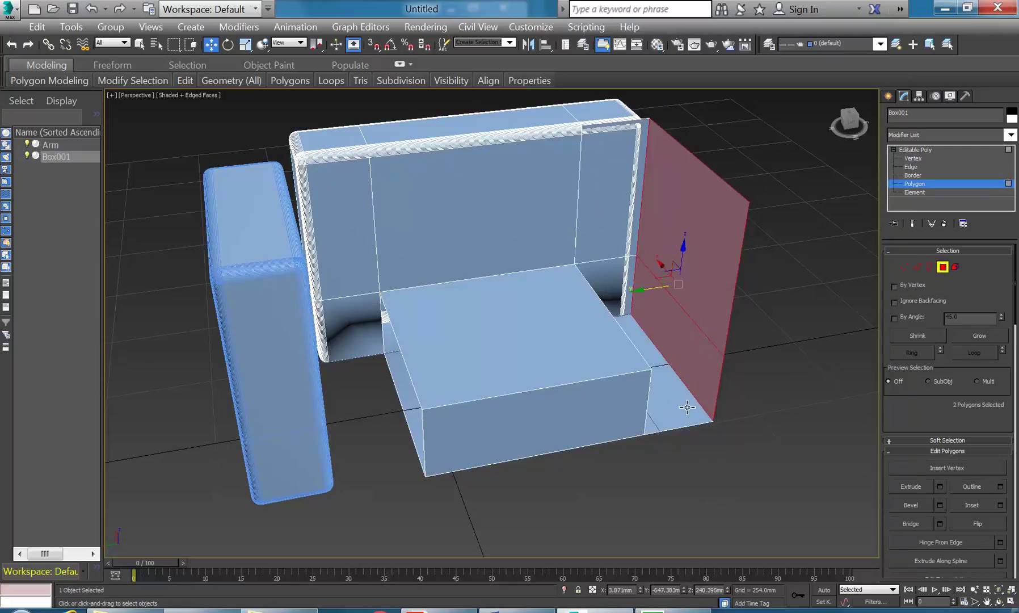
{"action": "left_click", "coordinate": [687, 407], "text": "ctrl"}
{"action": "left_click", "coordinate": [642, 129], "text": "ctrl"}
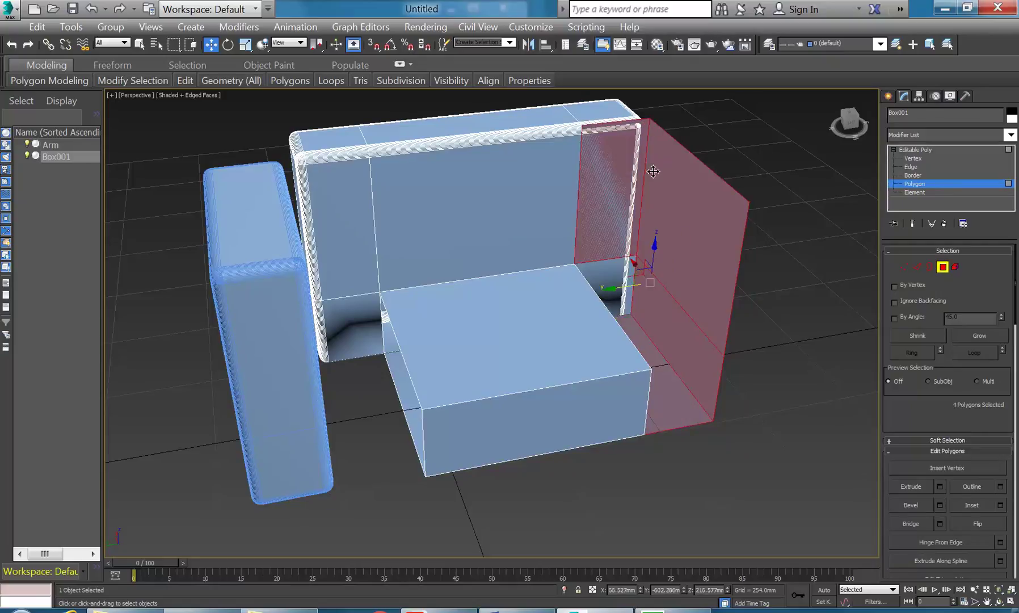
{"action": "key", "text": "Delete"}
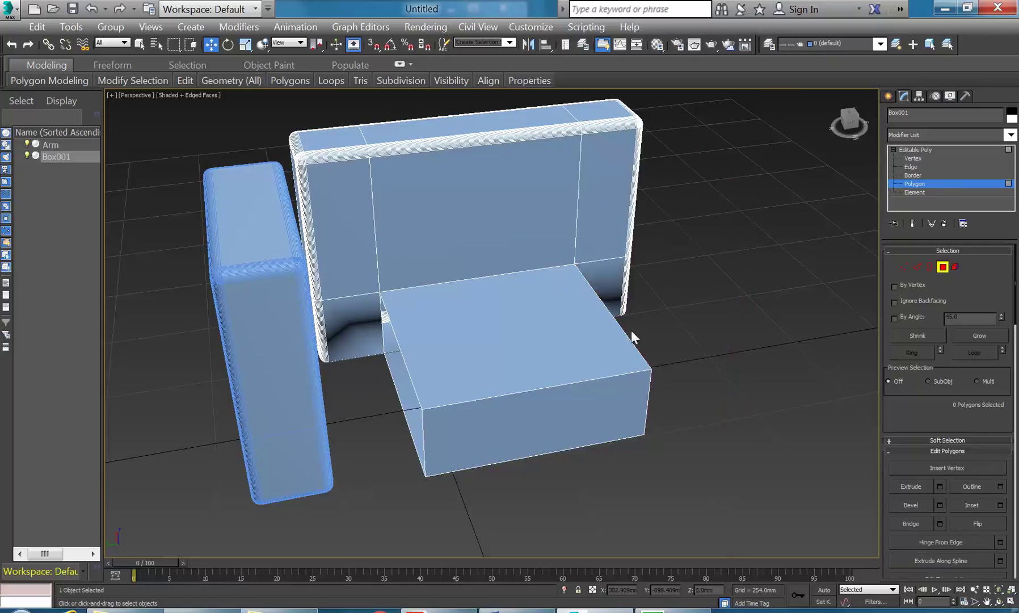
Leave polygon editing on Box001 and nudge the Arm about 3.4 mm along the Y axis, away from the seat
{"action": "left_click", "coordinate": [943, 267]}
{"action": "left_click", "coordinate": [288, 392]}
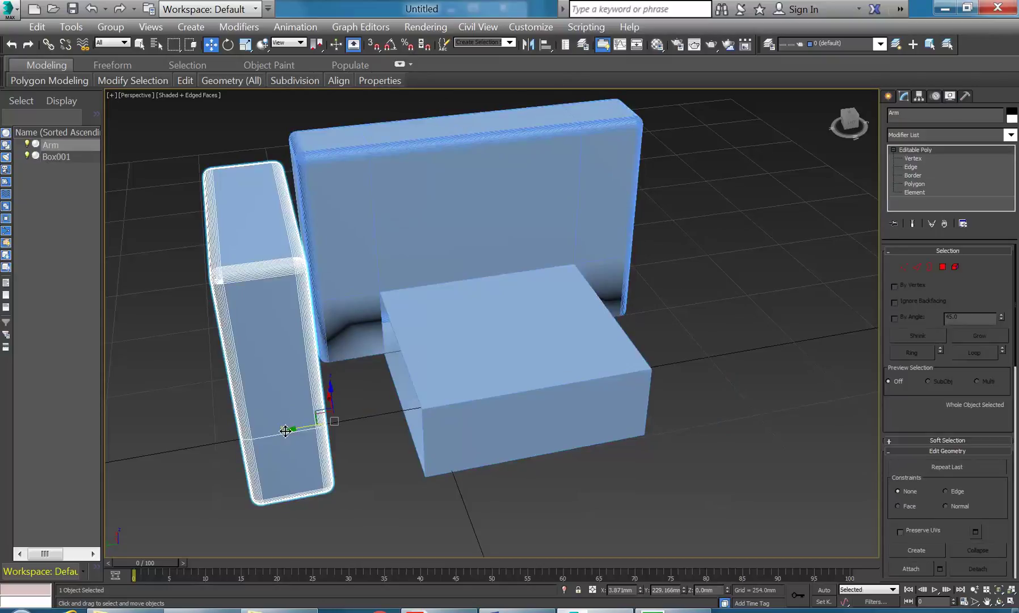
{"action": "mouse_move", "coordinate": [293, 428]}
{"action": "left_mouse_down"}
{"action": "mouse_move", "coordinate": [364, 413]}
{"action": "mouse_move", "coordinate": [291, 436]}
{"action": "left_mouse_up"}
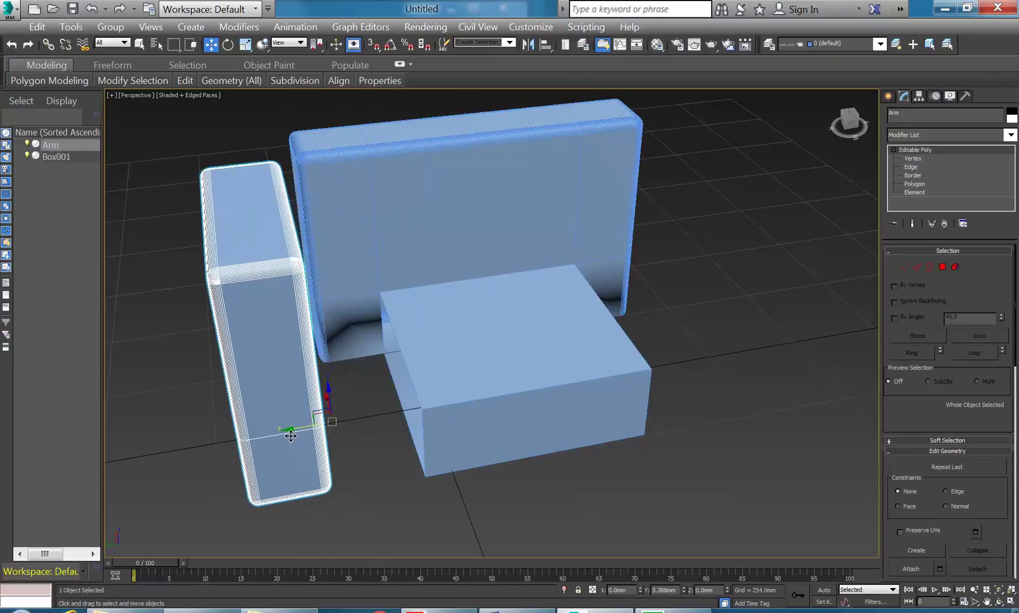
Select the top, bottom and front polygons of the seat on Box001
{"action": "left_click", "coordinate": [485, 421]}
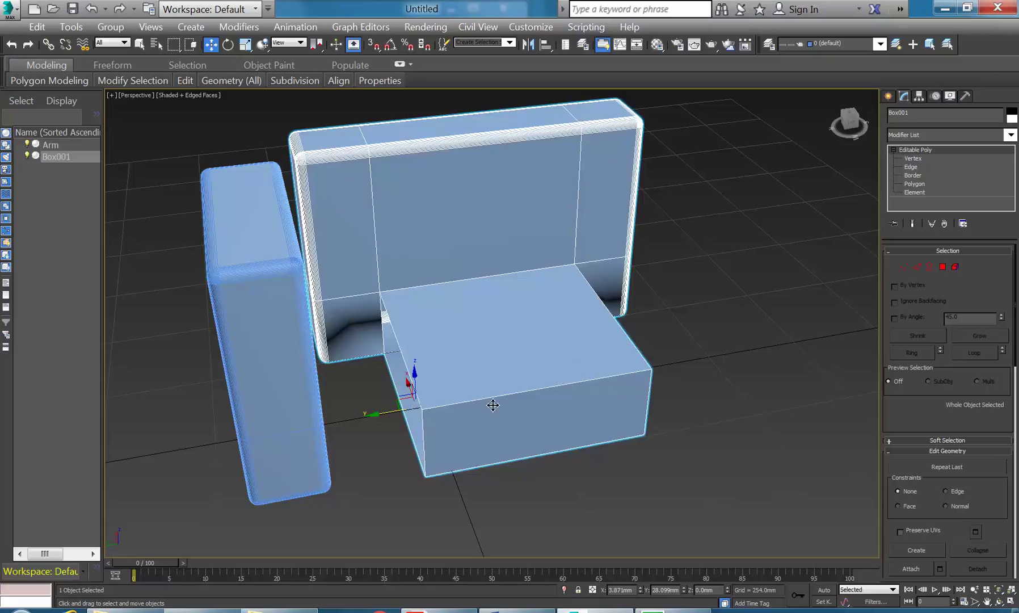
{"action": "left_click", "coordinate": [945, 266]}
{"action": "middle_click_drag", "start_coordinate": [498, 390], "coordinate": [519, 406], "text": "alt"}
{"action": "left_click", "coordinate": [512, 360]}
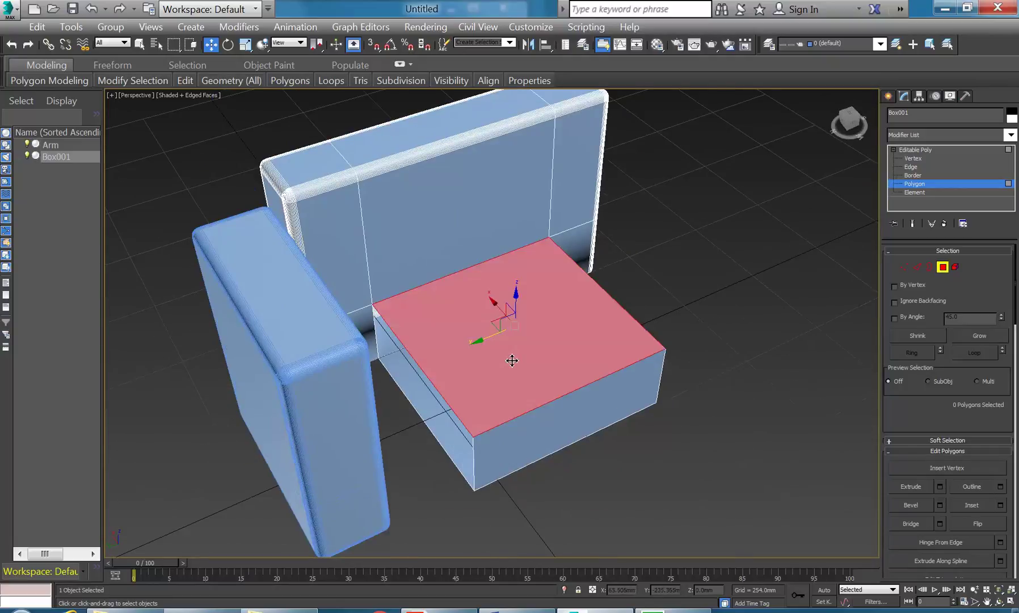
{"action": "left_click", "coordinate": [433, 441], "text": "ctrl"}
{"action": "left_click", "coordinate": [512, 437], "text": "ctrl"}
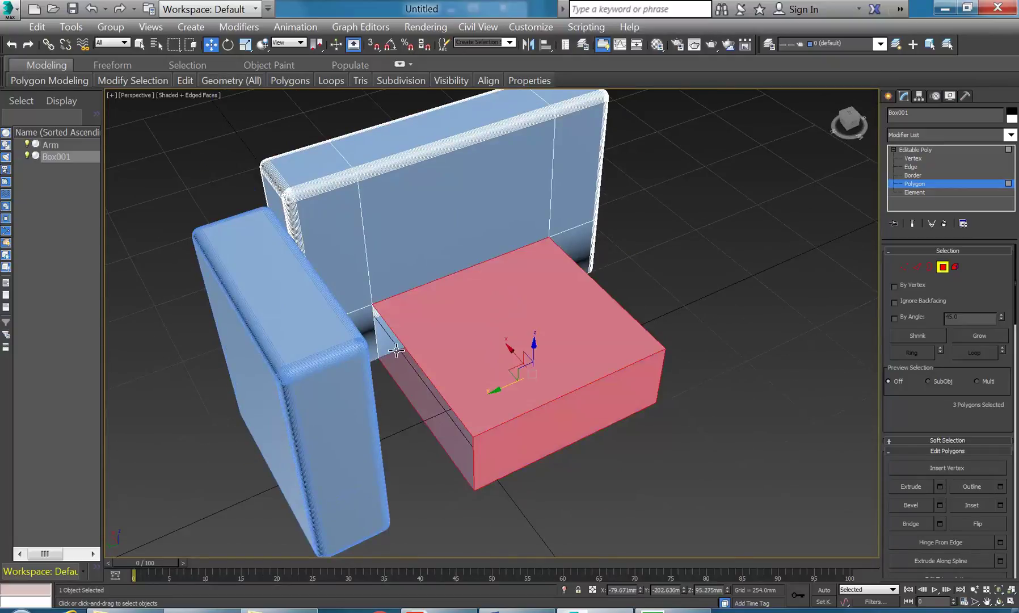
Try to close the seat's open side opposite the Arm by creating a polygon across its four corner vertices
{"action": "middle_click_drag", "start_coordinate": [482, 434], "coordinate": [427, 422], "text": "alt"}
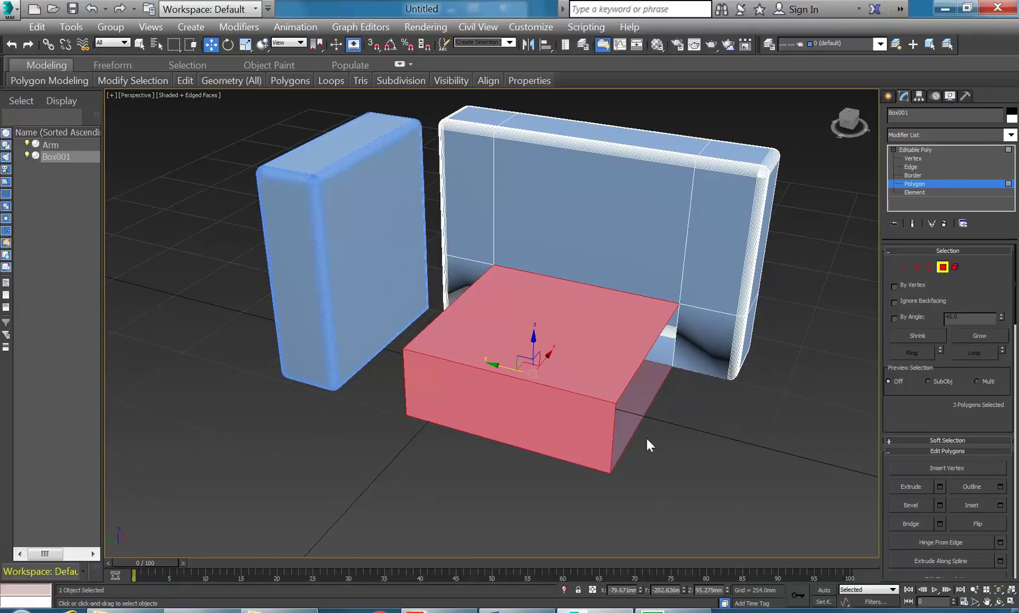
{"action": "middle_click_drag", "start_coordinate": [632, 395], "coordinate": [567, 392], "text": "alt"}
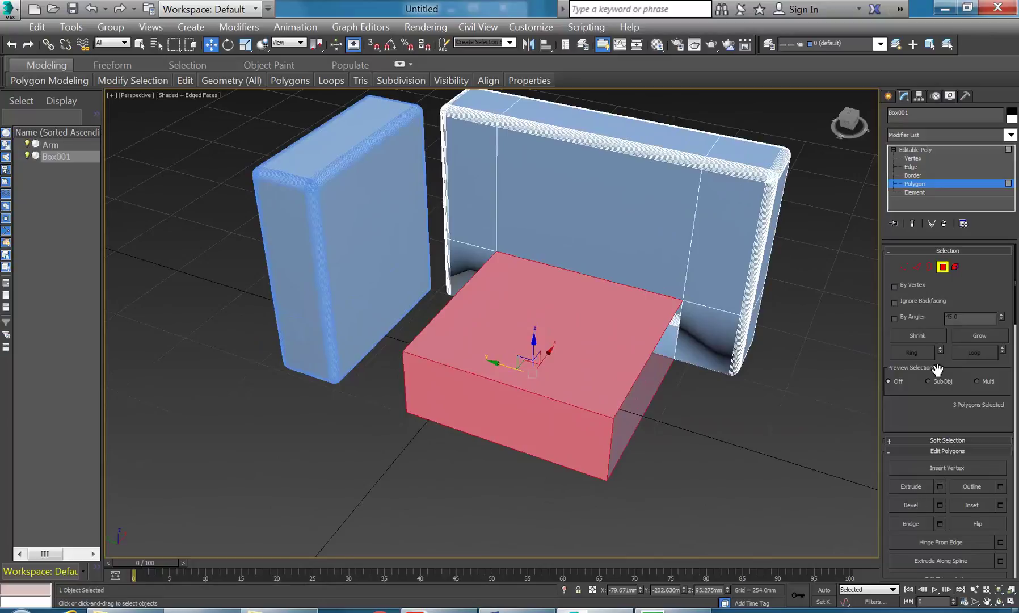
{"action": "middle_click_drag", "start_coordinate": [622, 452], "coordinate": [607, 452], "text": "alt"}
{"action": "scroll", "coordinate": [614, 446], "scroll_direction": "up", "scroll_amount": 3}
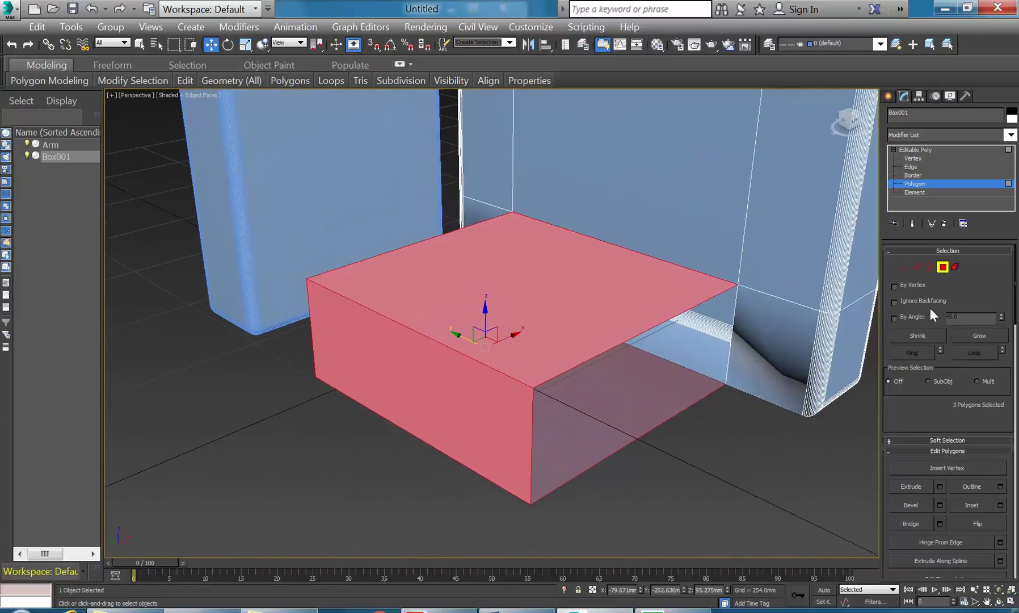
{"action": "left_click_drag", "start_coordinate": [912, 418], "coordinate": [918, 300]}
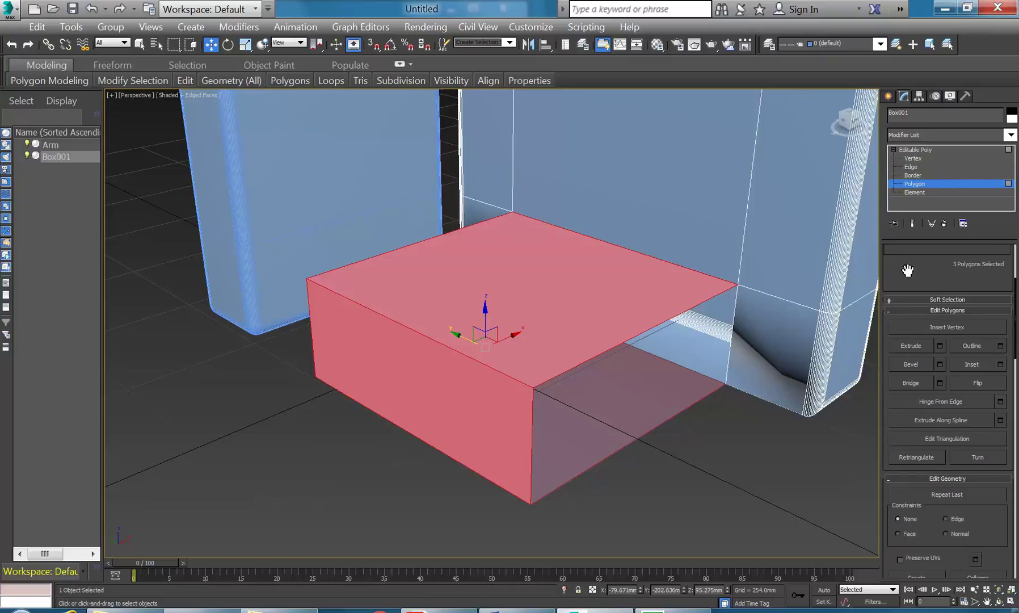
{"action": "left_click_drag", "start_coordinate": [910, 269], "coordinate": [910, 230]}
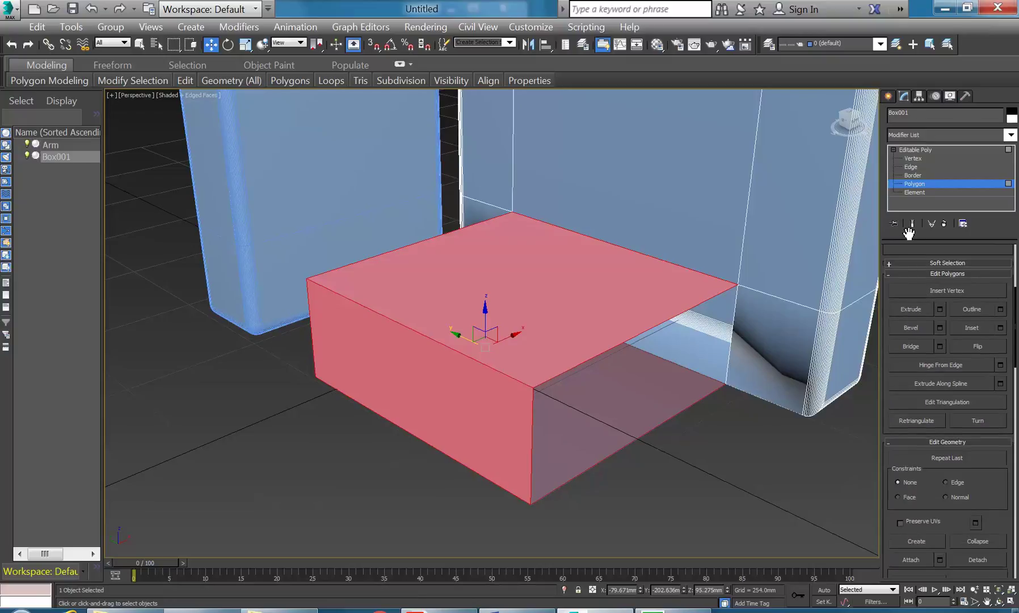
{"action": "left_click", "coordinate": [916, 541]}
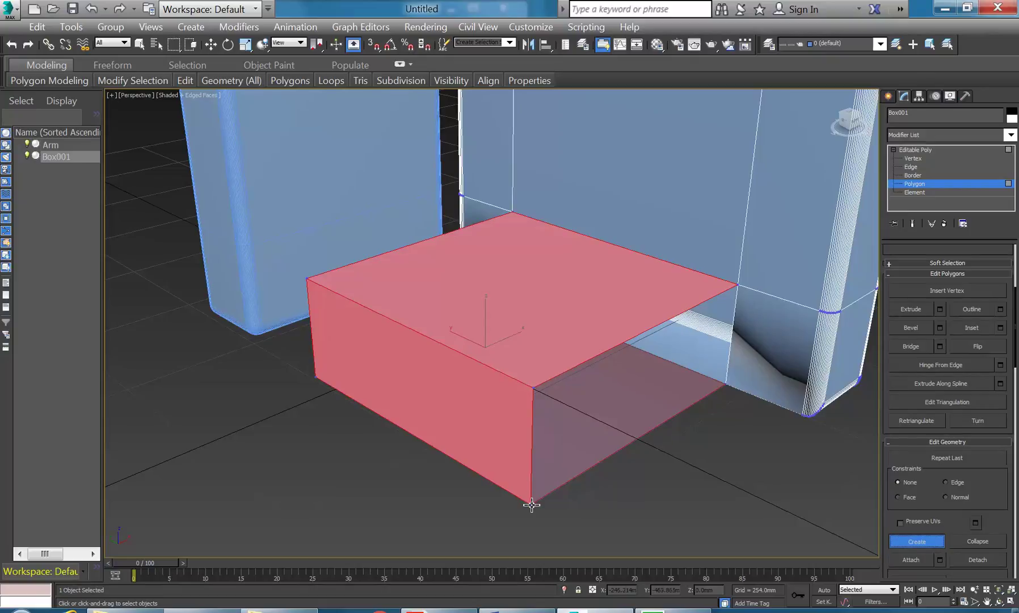
{"action": "left_click", "coordinate": [534, 389]}
{"action": "left_click", "coordinate": [738, 285]}
{"action": "left_click", "coordinate": [726, 386]}
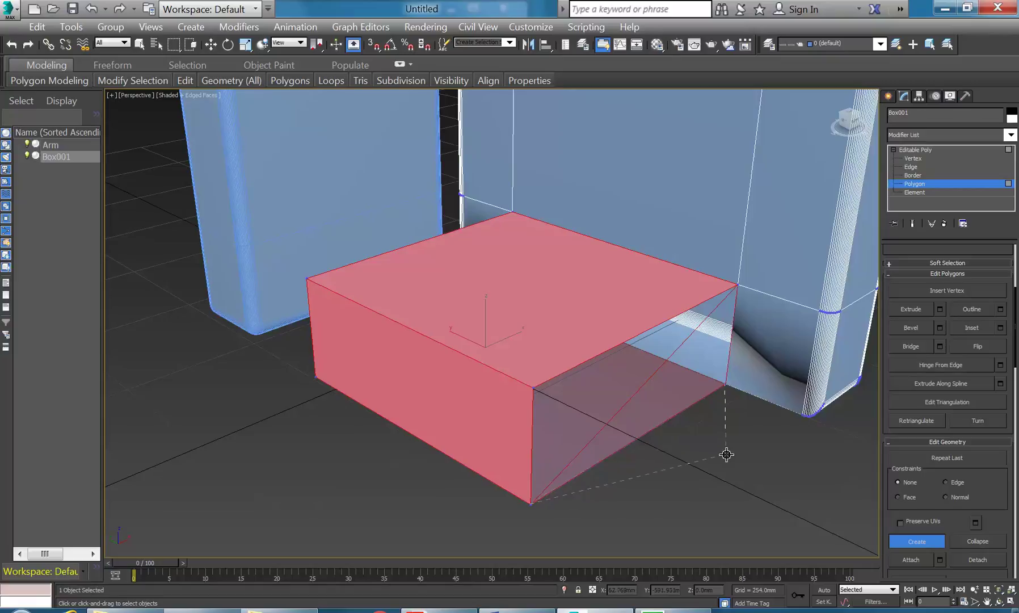
{"action": "right_click", "coordinate": [729, 412]}
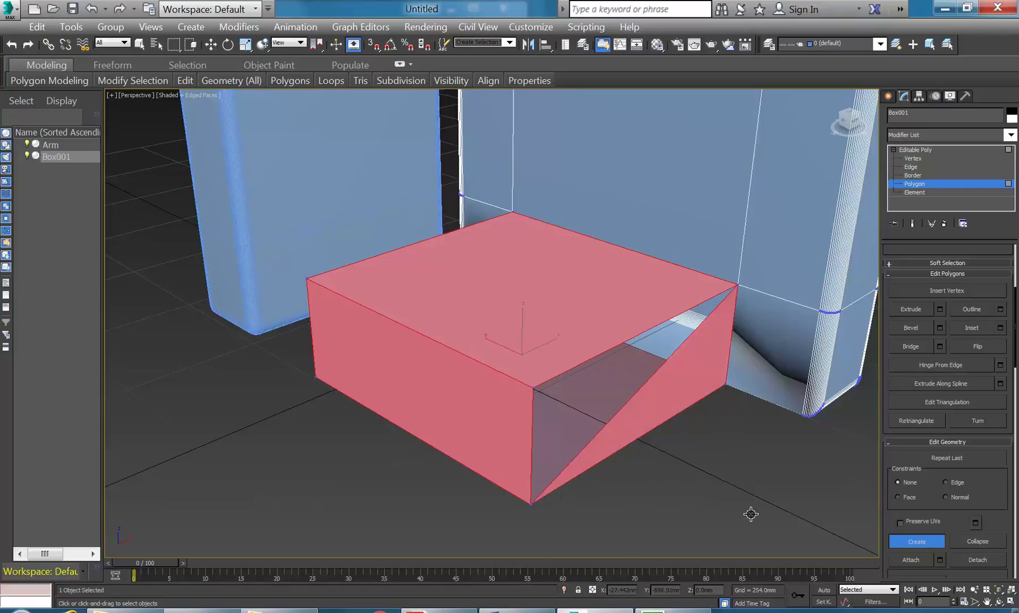
Undo the twisted polygon and close the seat's side opposite the Arm with a polygon across its four corner vertices
{"action": "left_click", "coordinate": [98, 7]}
{"action": "left_click", "coordinate": [531, 503]}
{"action": "left_click", "coordinate": [729, 289]}
{"action": "double_click", "coordinate": [727, 384]}
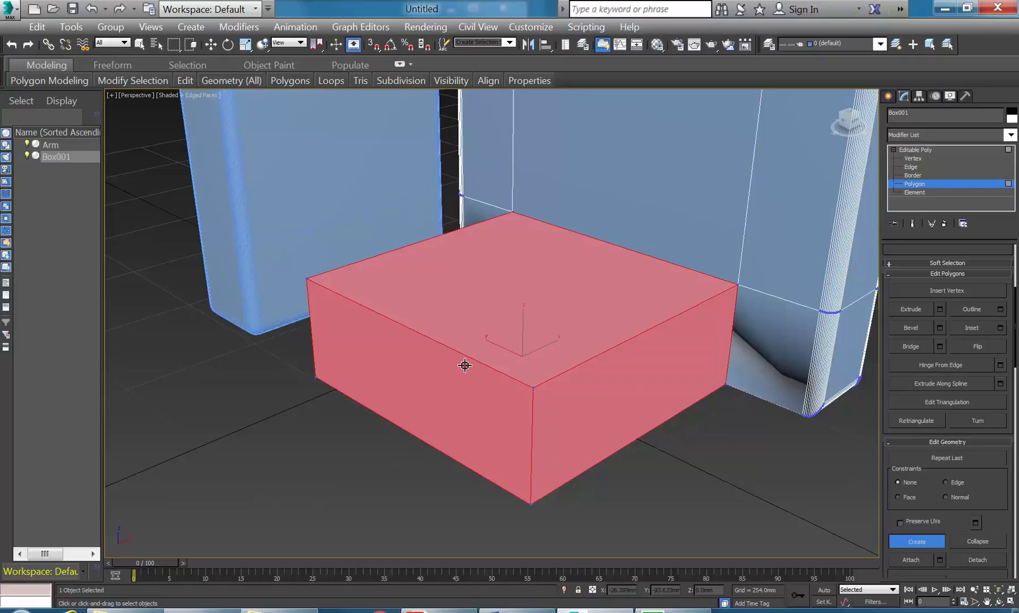
Close the seat's open side facing the Arm with a polygon across its four corner vertices, and leave polygon creation
{"action": "middle_click_drag", "start_coordinate": [423, 394], "coordinate": [502, 392], "text": "alt"}
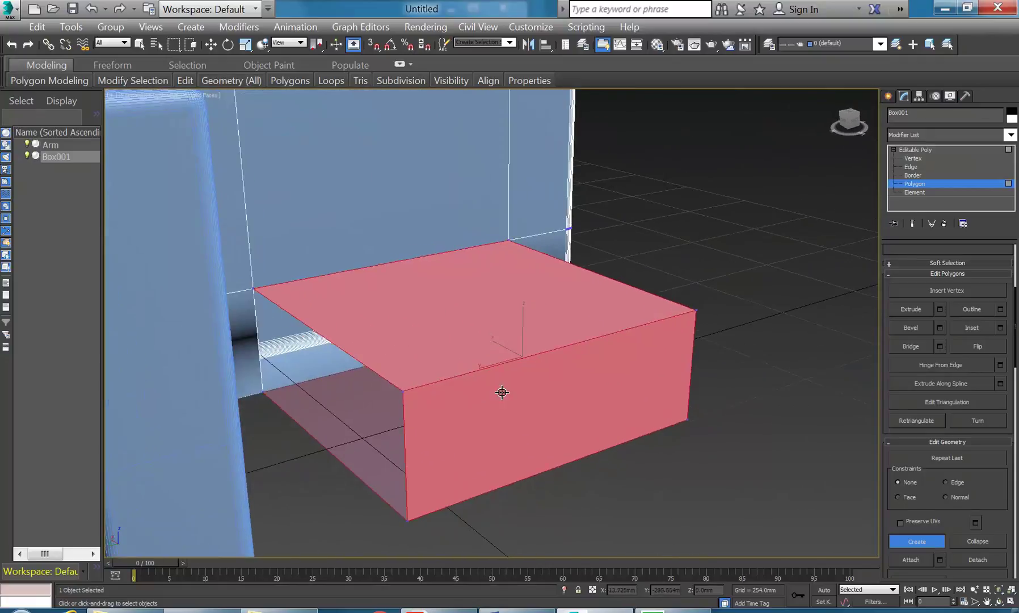
{"action": "left_click", "coordinate": [408, 520]}
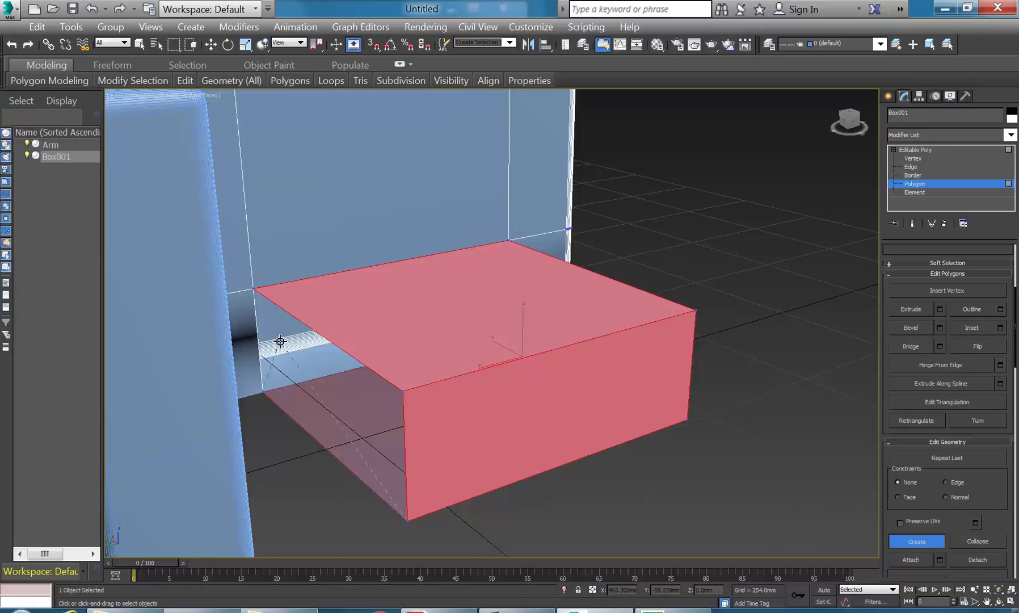
{"action": "left_click", "coordinate": [252, 288]}
{"action": "double_click", "coordinate": [403, 392]}
{"action": "mouse_move", "coordinate": [439, 612]}
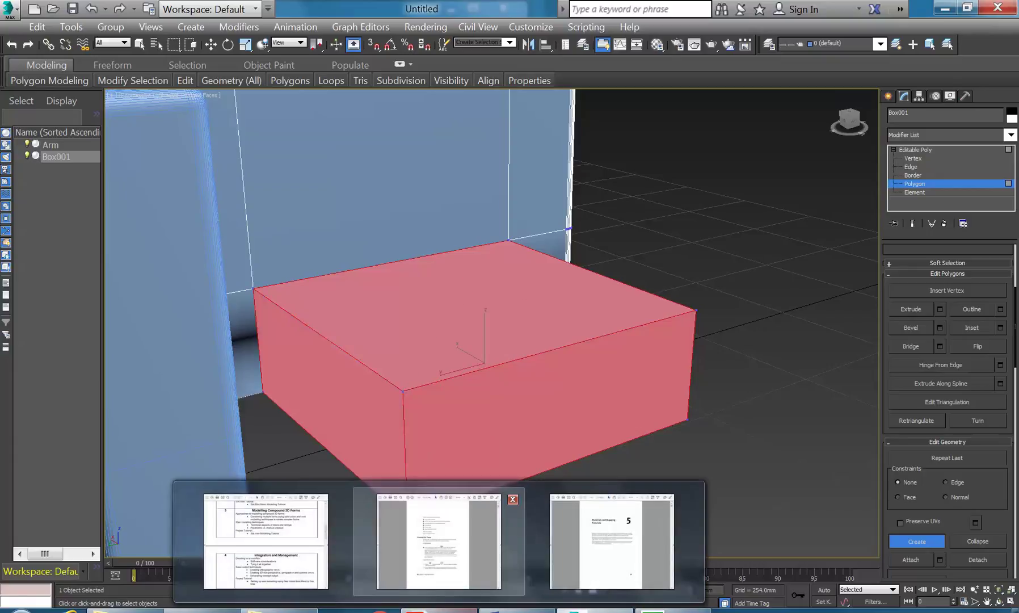
{"action": "scroll", "coordinate": [399, 383], "scroll_direction": "down", "scroll_amount": 4}
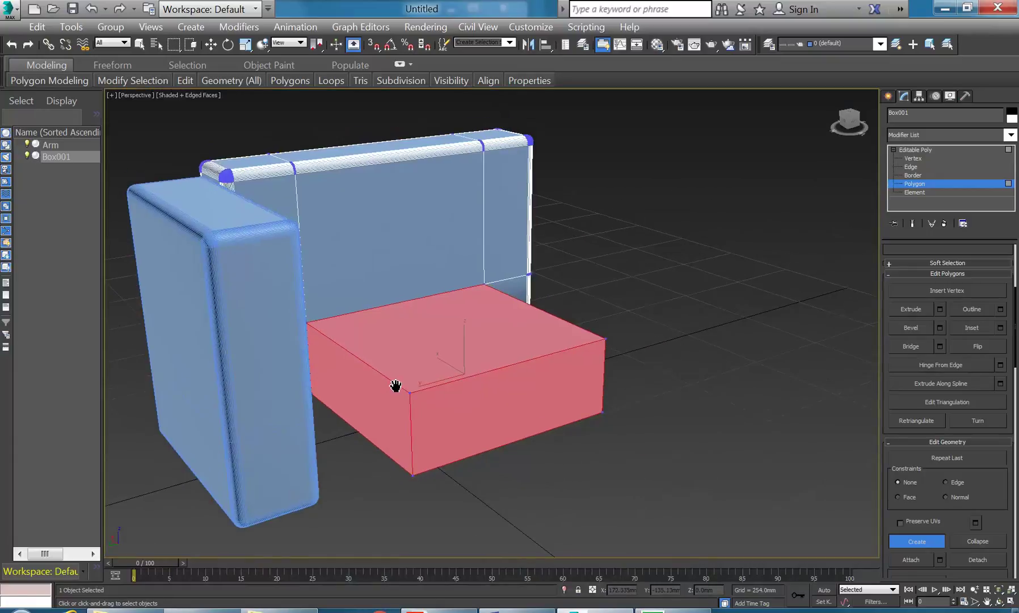
{"action": "scroll", "coordinate": [397, 384], "scroll_direction": "up", "scroll_amount": 4}
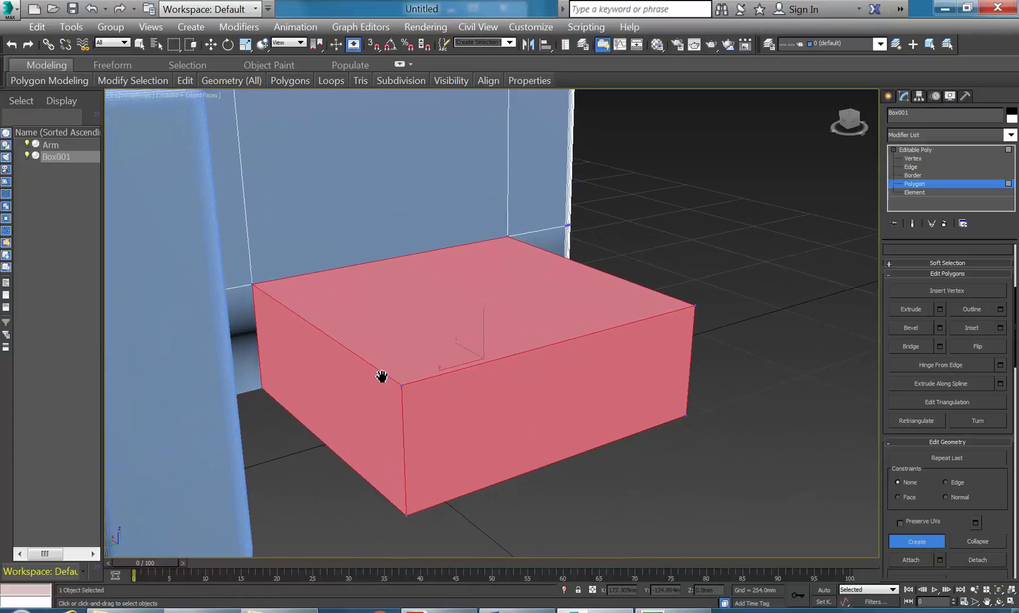
{"action": "key", "text": "w"}
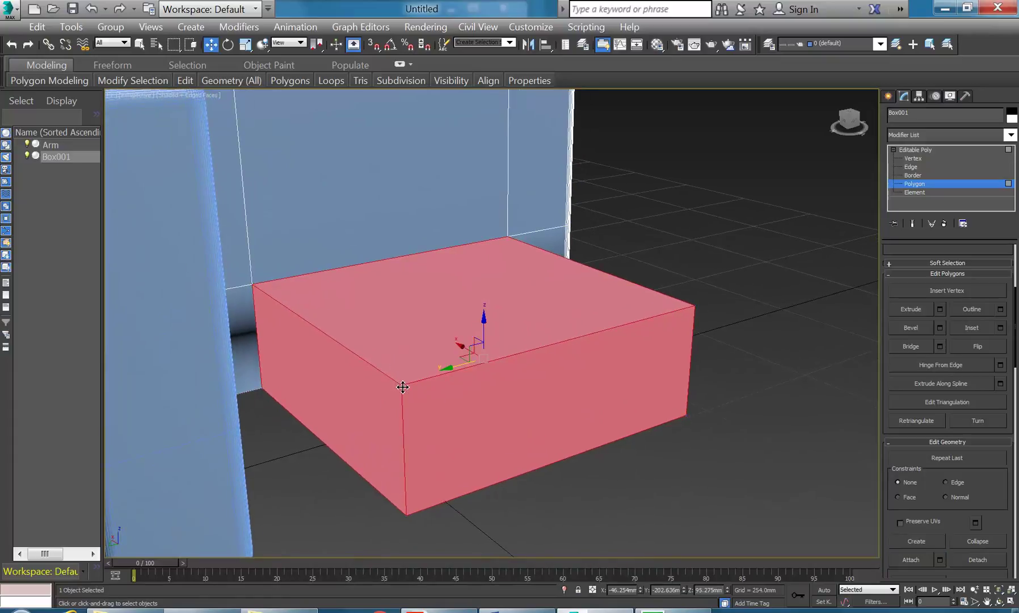
{"action": "mouse_move", "coordinate": [459, 390]}
{"action": "middle_mouse_down", "text": "alt"}
{"action": "mouse_move", "coordinate": [444, 396]}
{"action": "mouse_move", "coordinate": [454, 394]}
{"action": "middle_mouse_up", "text": "alt"}
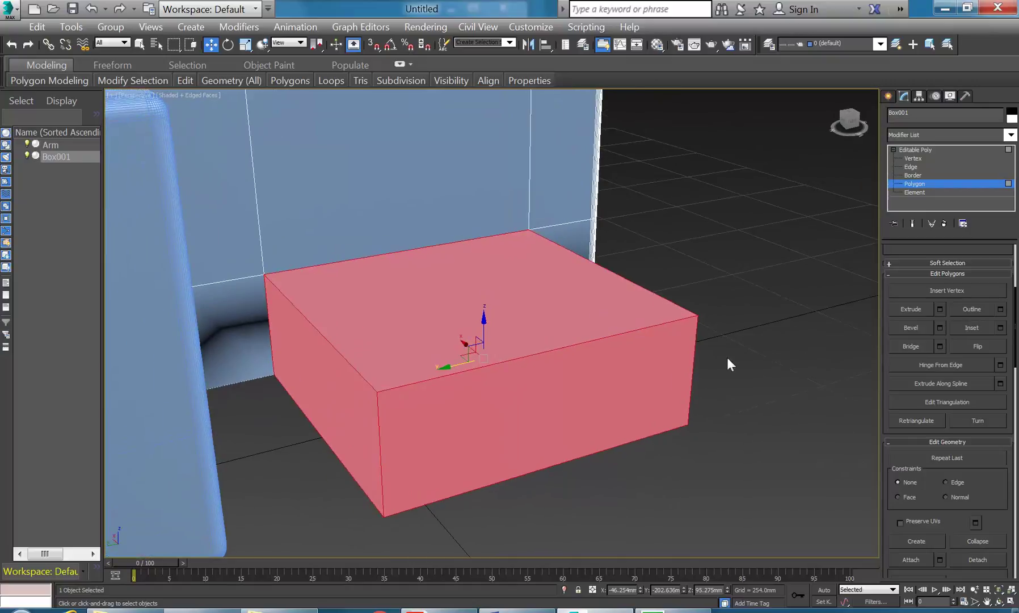
Try to chamfer the seat's eight free outer edges by 22.512 mm with 14 segments, and discard the chamfer
{"action": "left_click", "coordinate": [912, 166]}
{"action": "left_click", "coordinate": [463, 391]}
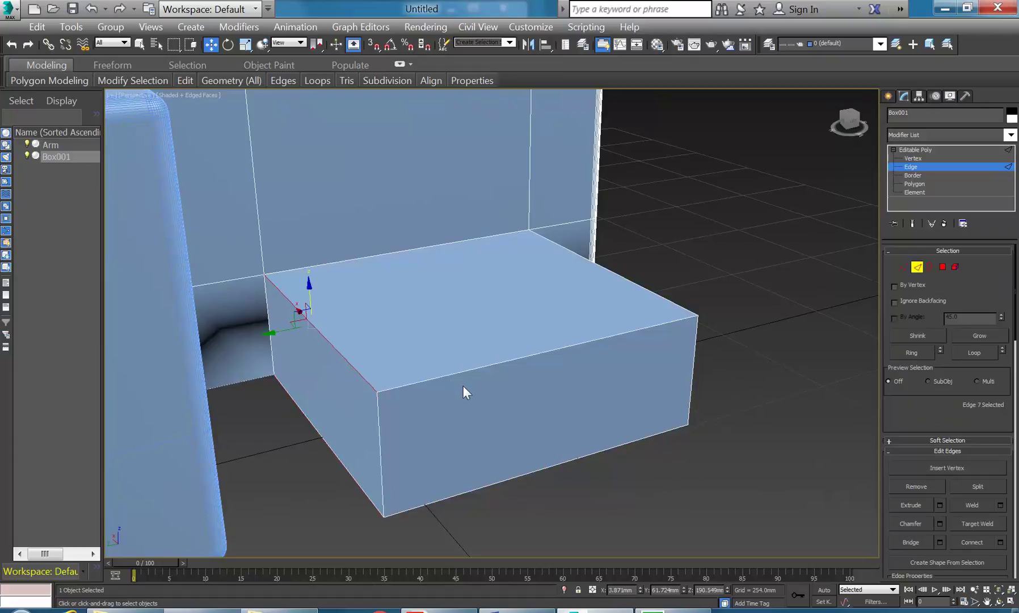
{"action": "left_click", "coordinate": [459, 378], "text": "ctrl"}
{"action": "left_click", "coordinate": [379, 446], "text": "ctrl"}
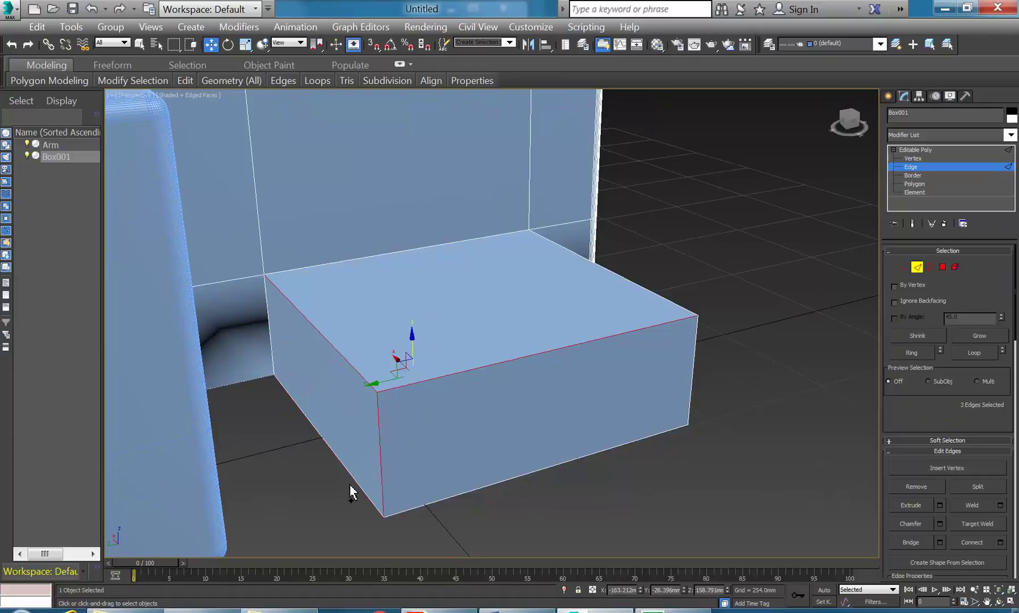
{"action": "left_click", "coordinate": [353, 484], "text": "ctrl"}
{"action": "left_click", "coordinate": [447, 496], "text": "ctrl"}
{"action": "middle_click_drag", "start_coordinate": [613, 449], "coordinate": [504, 442], "text": "alt"}
{"action": "left_click", "coordinate": [514, 432], "text": "ctrl"}
{"action": "left_click", "coordinate": [557, 509], "text": "ctrl"}
{"action": "left_click", "coordinate": [567, 363], "text": "ctrl"}
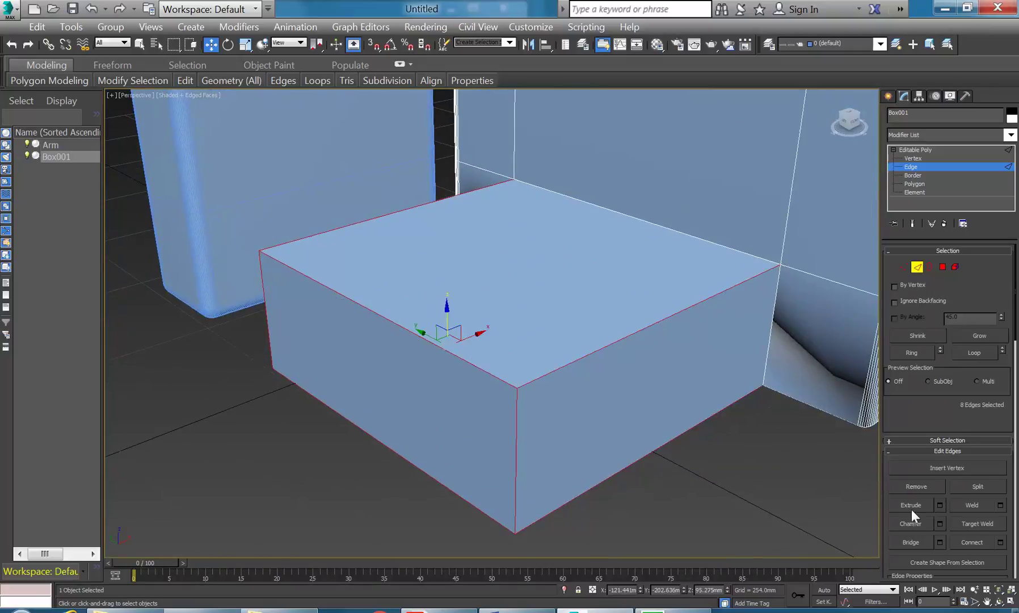
{"action": "left_click", "coordinate": [940, 523]}
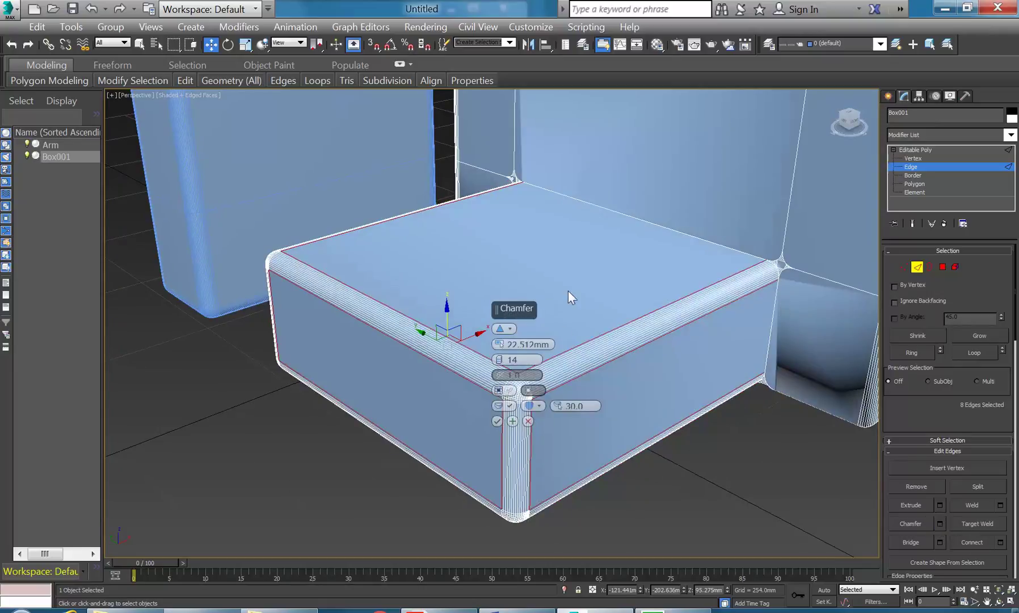
{"action": "left_click", "coordinate": [528, 421]}
{"action": "left_click", "coordinate": [628, 462]}
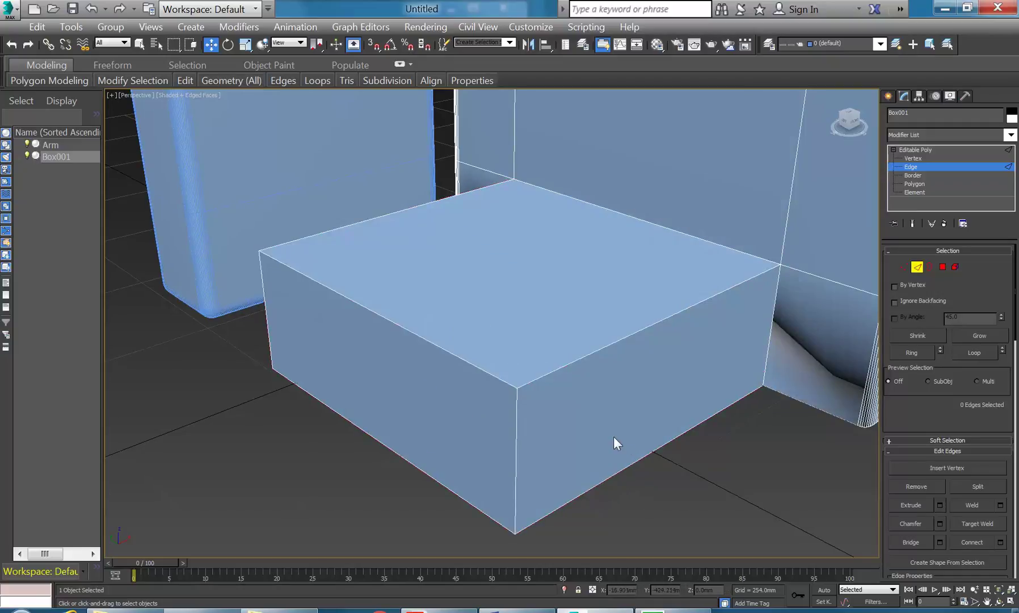
Try pulling the seat's upper front corner vertex opposite the Arm outward along the Y axis, and undo the move
{"action": "left_click", "coordinate": [904, 267]}
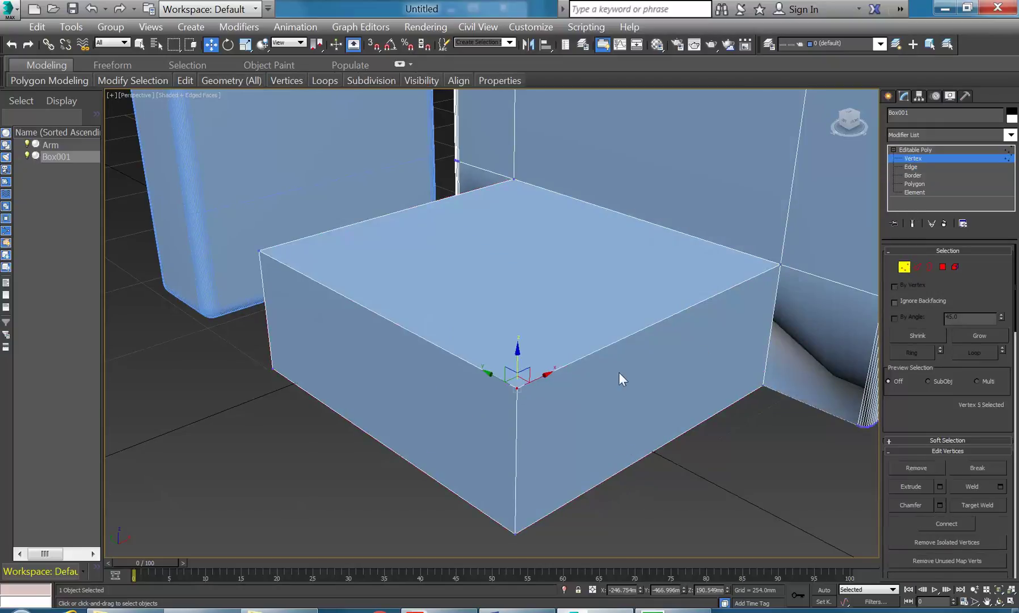
{"action": "left_click_drag", "start_coordinate": [500, 379], "coordinate": [534, 410]}
{"action": "key", "text": "ctrl+z"}
{"action": "left_click", "coordinate": [516, 389]}
{"action": "left_click_drag", "start_coordinate": [490, 372], "coordinate": [516, 387]}
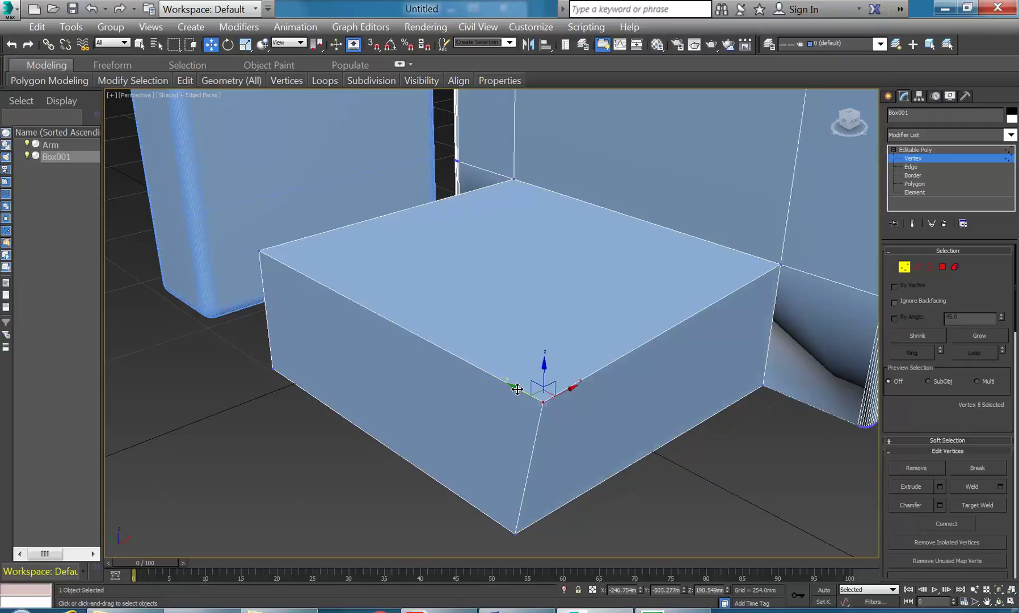
{"action": "key", "text": "ctrl+z"}
Try moving the seat's lower rear corner vertex in Expert Mode, undo the move, and leave Expert Mode
{"action": "key", "text": "ctrl+x"}
{"action": "scroll", "coordinate": [343, 324], "scroll_direction": "down", "scroll_amount": 5}
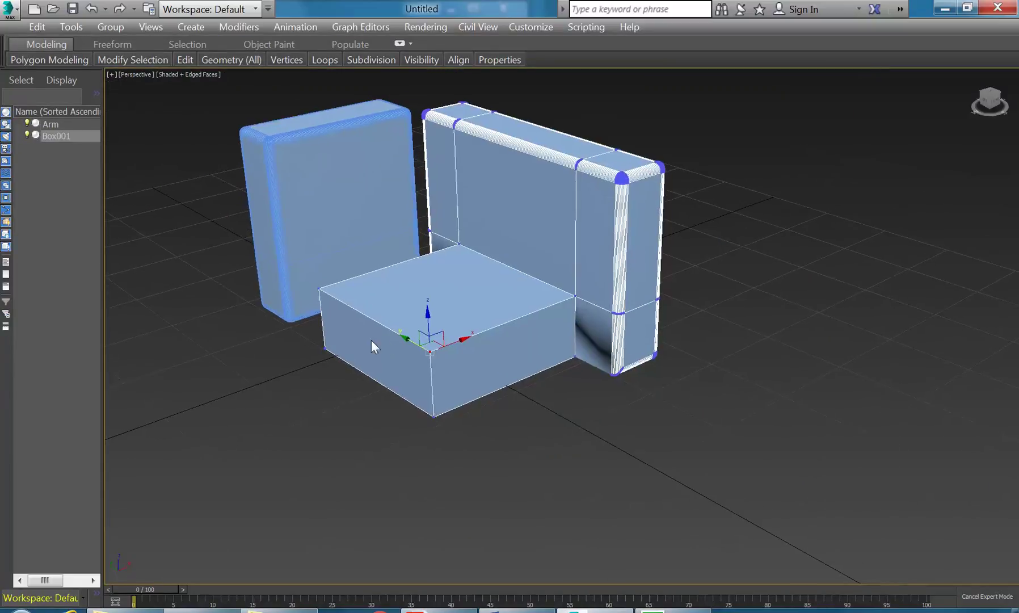
{"action": "scroll", "coordinate": [340, 326], "scroll_direction": "up", "scroll_amount": 4}
{"action": "middle_click_drag", "start_coordinate": [383, 354], "coordinate": [411, 367], "text": "alt"}
{"action": "middle_click_drag", "start_coordinate": [412, 366], "coordinate": [399, 359], "text": "alt"}
{"action": "left_click", "coordinate": [662, 378]}
{"action": "left_click", "coordinate": [690, 376]}
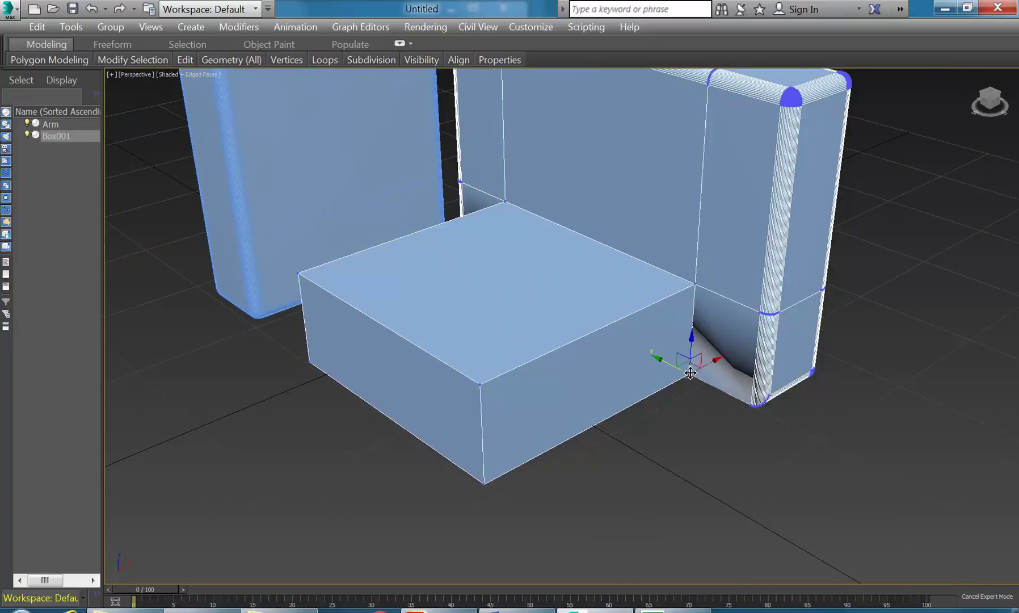
{"action": "left_click_drag", "start_coordinate": [670, 365], "coordinate": [643, 395]}
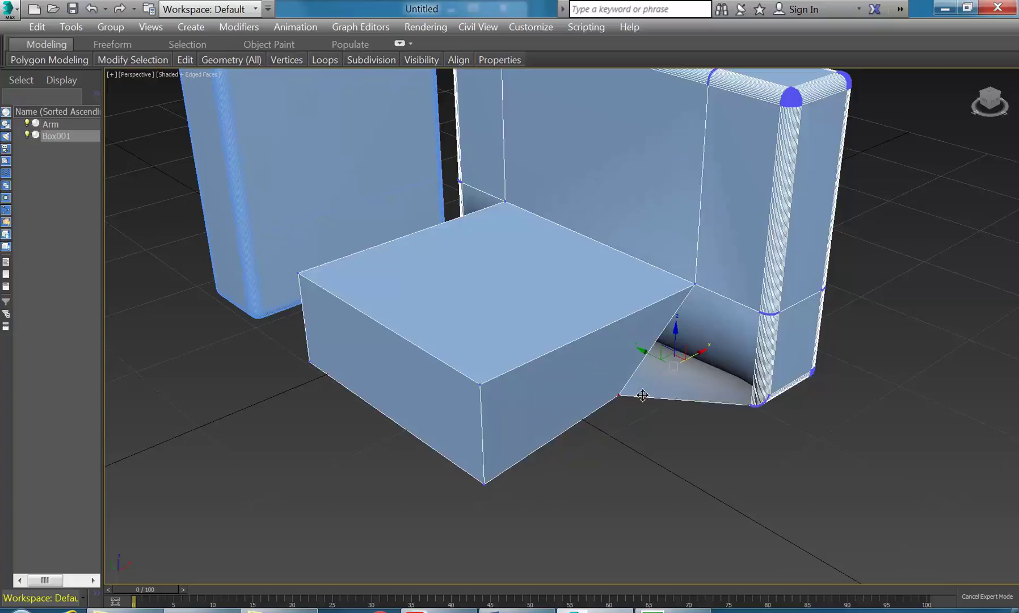
{"action": "key", "text": "ctrl+z"}
{"action": "left_click", "coordinate": [642, 426]}
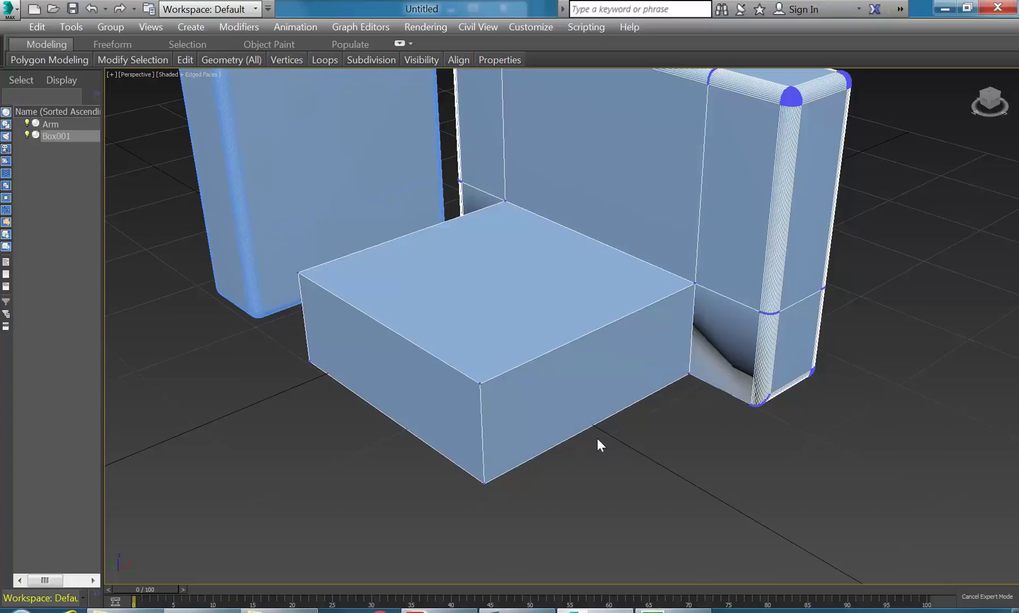
{"action": "left_click_drag", "start_coordinate": [457, 364], "coordinate": [503, 396]}
{"action": "key", "text": "ctrl+x"}
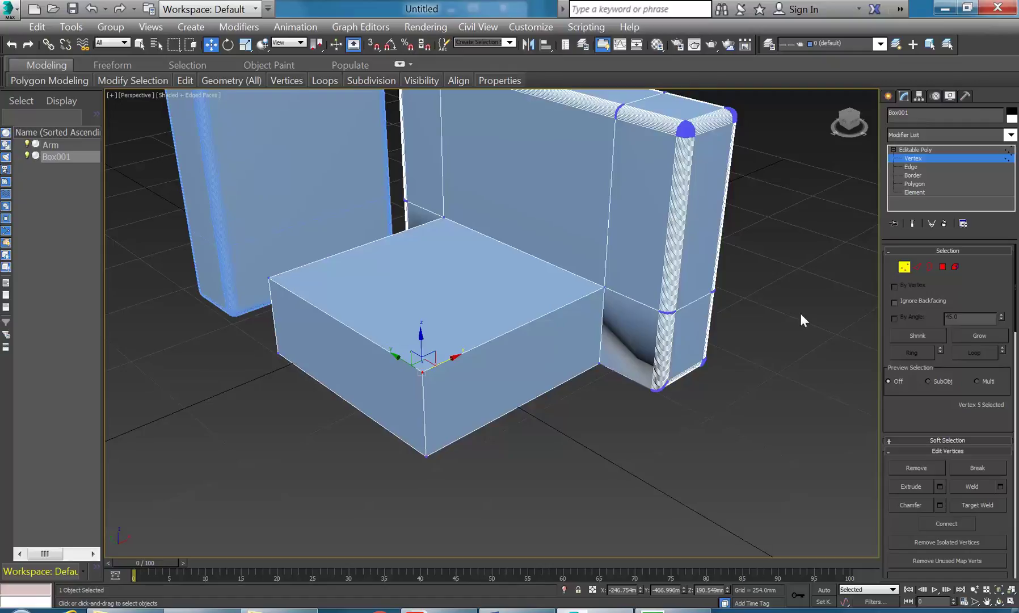
Chamfer the seat's eight free outer edges on Box001 by 22.512 mm with 14 segments
{"action": "left_click", "coordinate": [923, 267]}
{"action": "left_click", "coordinate": [324, 259]}
{"action": "left_click", "coordinate": [272, 298], "text": "ctrl"}
{"action": "left_click", "coordinate": [296, 296], "text": "ctrl"}
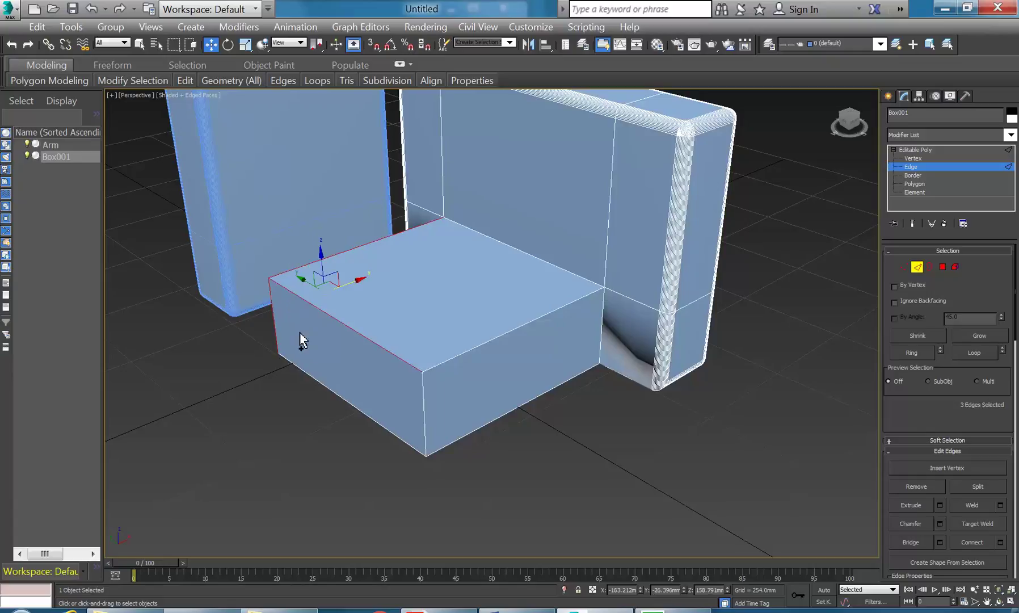
{"action": "left_click", "coordinate": [317, 379], "text": "ctrl"}
{"action": "left_click", "coordinate": [448, 358], "text": "ctrl"}
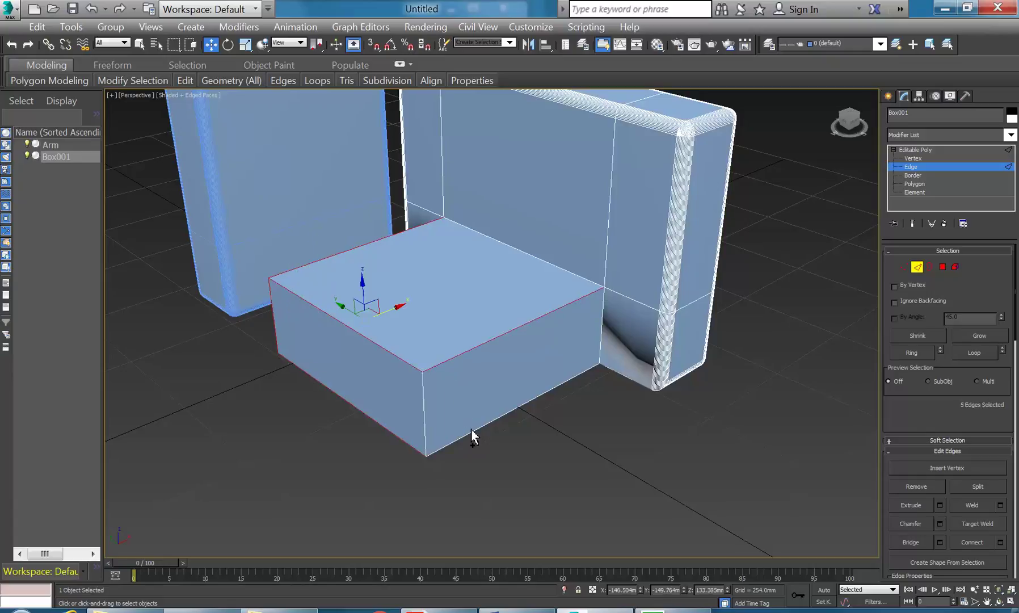
{"action": "left_click", "coordinate": [471, 431], "text": "ctrl"}
{"action": "left_click", "coordinate": [425, 418], "text": "ctrl"}
{"action": "middle_click_drag", "start_coordinate": [411, 495], "coordinate": [399, 444], "text": "alt"}
{"action": "left_click", "coordinate": [397, 474], "text": "ctrl"}
{"action": "middle_click_drag", "start_coordinate": [530, 387], "coordinate": [510, 433], "text": "alt"}
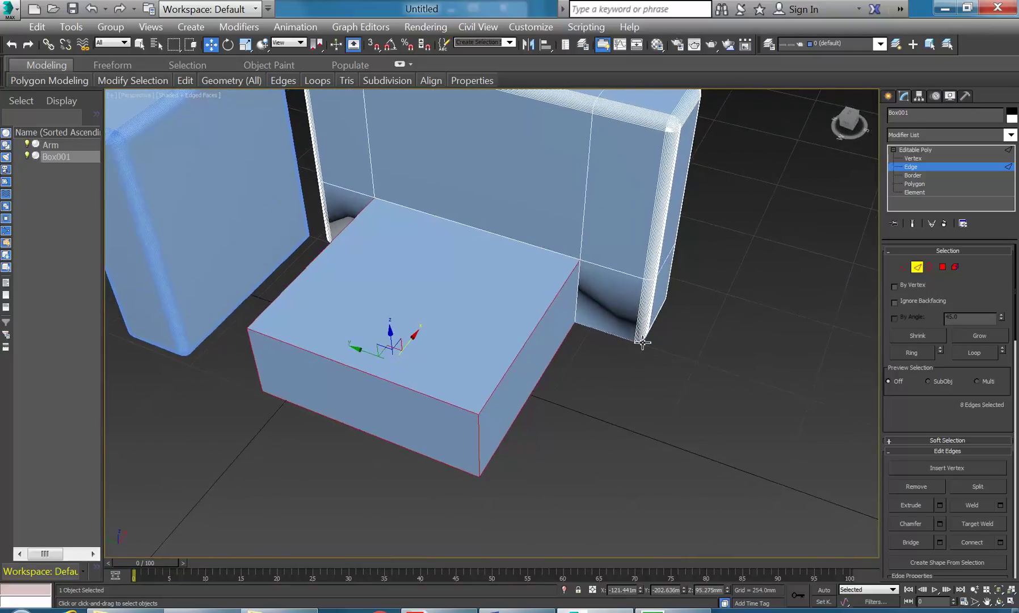
{"action": "left_click", "coordinate": [938, 522]}
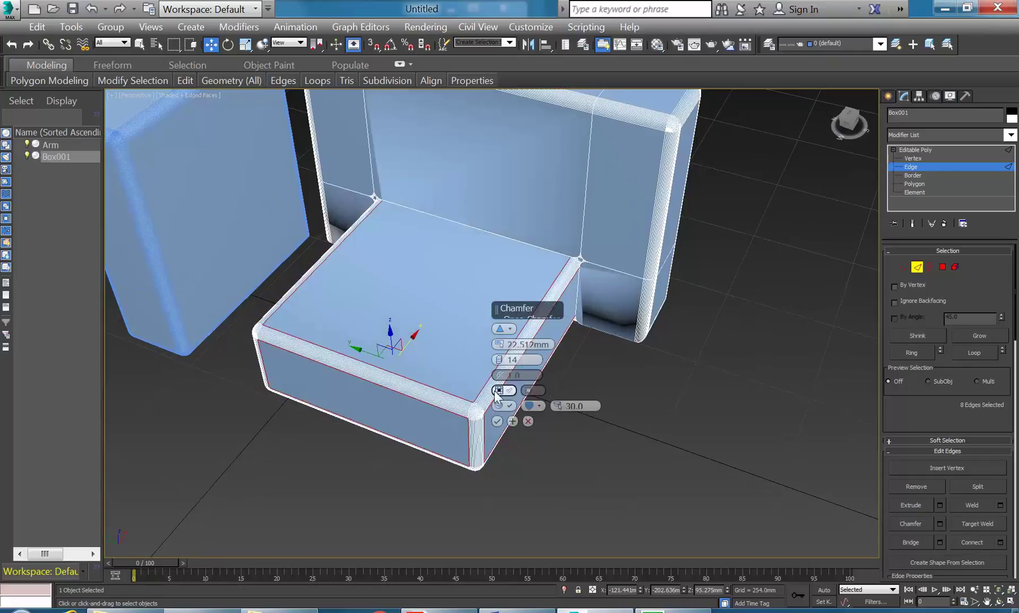
{"action": "left_click", "coordinate": [499, 420]}
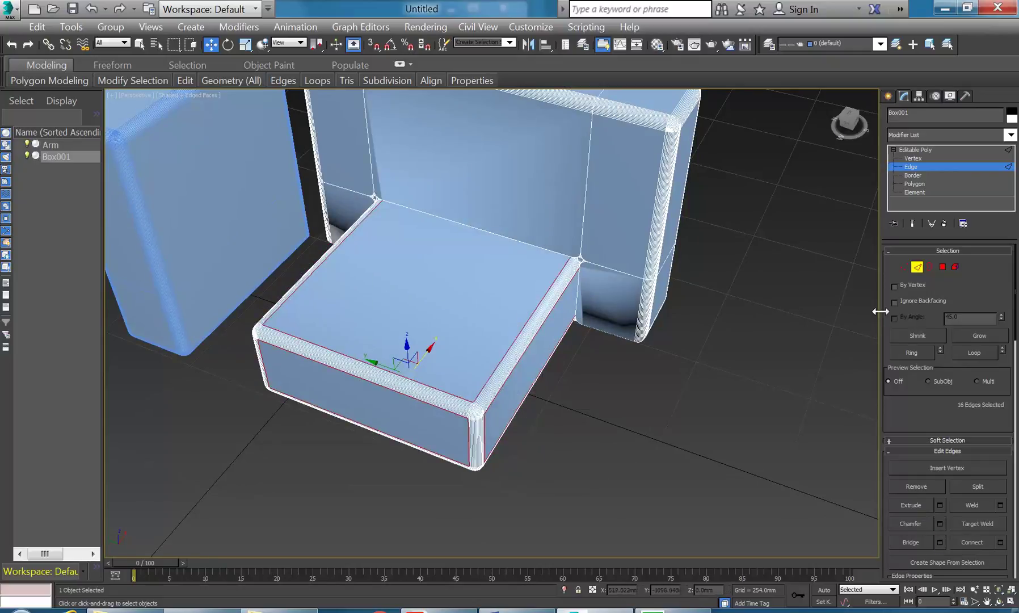
Leave edge editing, move the Arm along the Y axis against the seat, and clone it to the seat's opposite side
{"action": "left_click", "coordinate": [920, 267]}
{"action": "left_click", "coordinate": [217, 212]}
{"action": "middle_click_drag", "start_coordinate": [250, 309], "coordinate": [280, 293], "text": "alt"}
{"action": "left_click_drag", "start_coordinate": [235, 293], "coordinate": [316, 307]}
{"action": "middle_click_drag", "start_coordinate": [316, 307], "coordinate": [329, 389], "text": "alt"}
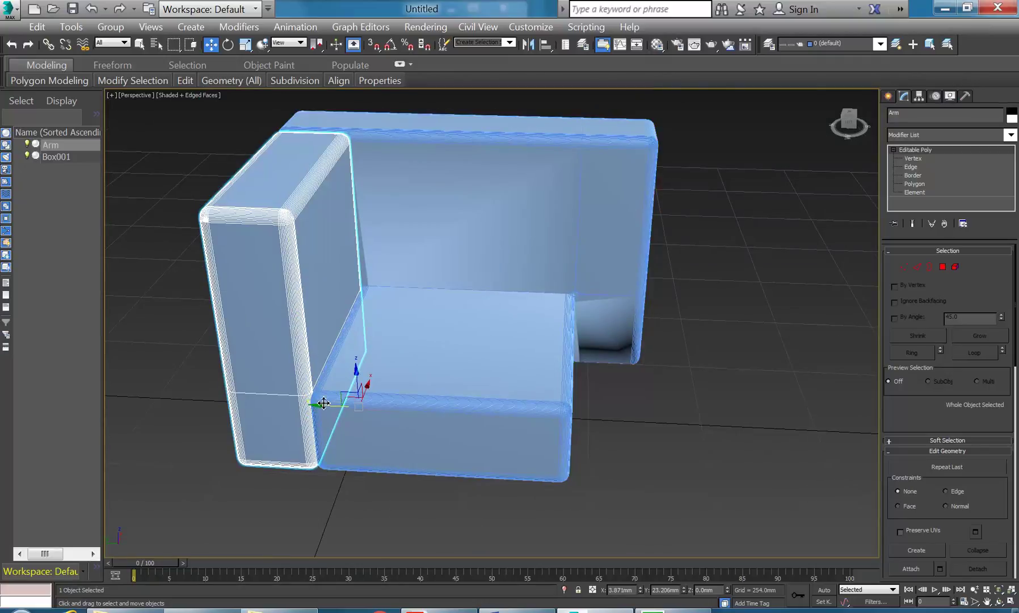
{"action": "mouse_move", "coordinate": [323, 404]}
{"action": "left_mouse_down", "text": "shift"}
{"action": "mouse_move", "coordinate": [673, 423]}
{"action": "mouse_move", "coordinate": [624, 437]}
{"action": "left_mouse_up", "text": "shift"}
{"action": "left_click", "coordinate": [511, 380]}
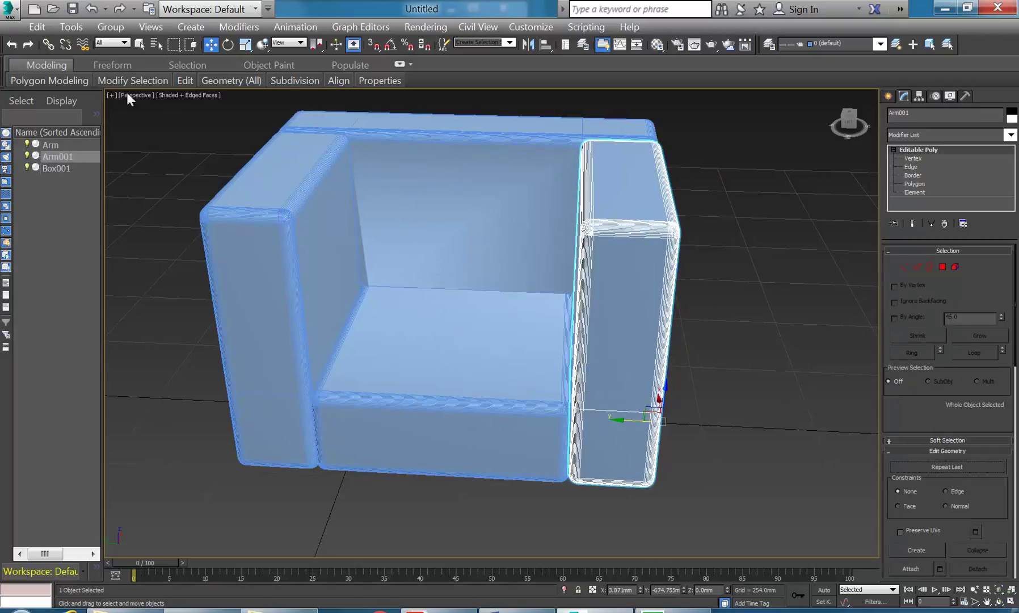
Display the armchair shaded without edged faces and clear the selection
{"action": "left_click", "coordinate": [193, 95]}
{"action": "left_click", "coordinate": [241, 154]}
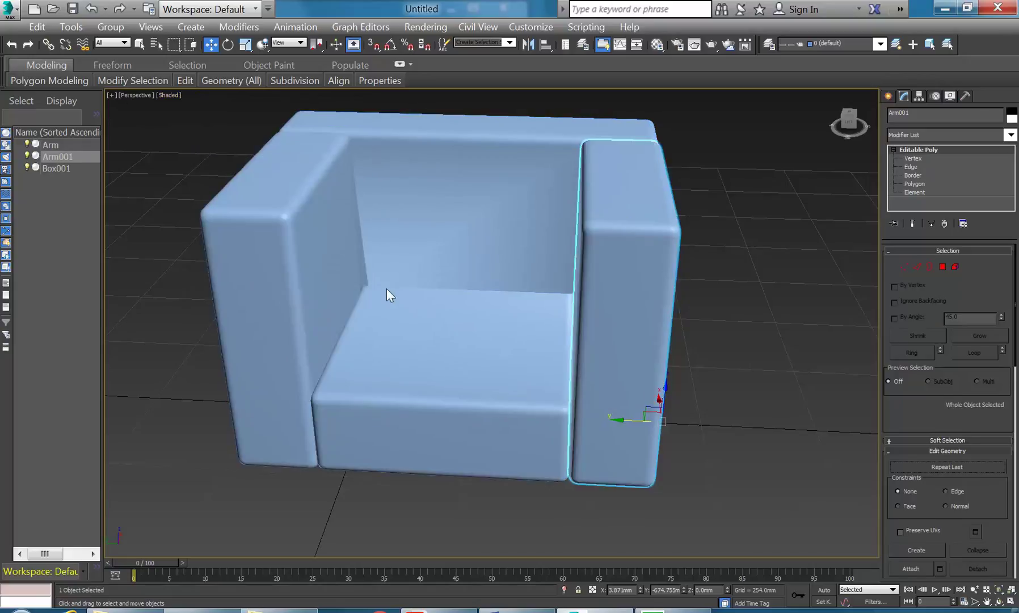
{"action": "middle_click_drag", "start_coordinate": [412, 308], "coordinate": [394, 325], "text": "alt"}
{"action": "scroll", "coordinate": [408, 312], "scroll_direction": "down", "scroll_amount": 2}
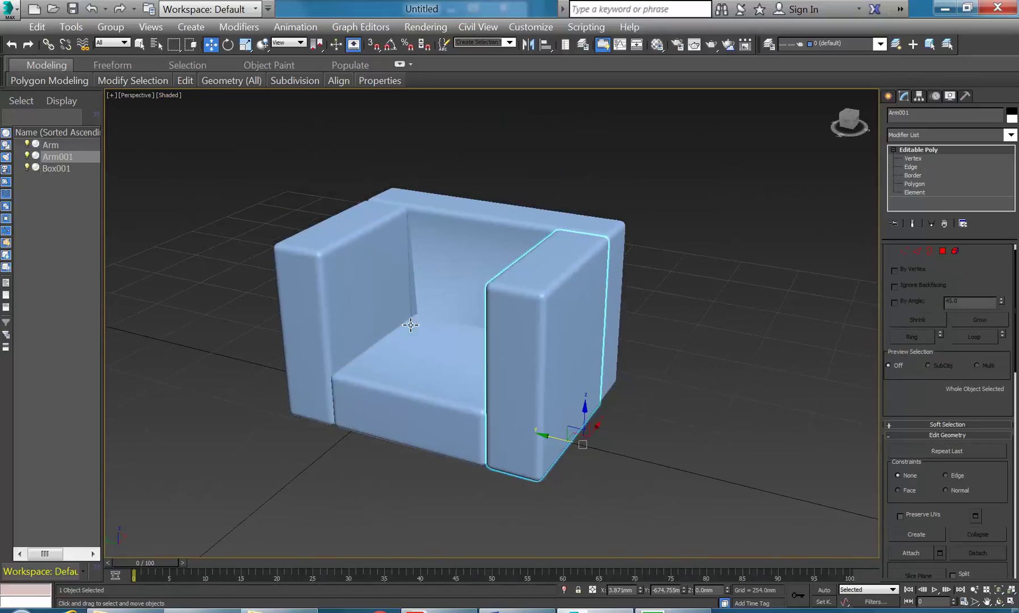
{"action": "left_click", "coordinate": [333, 463]}
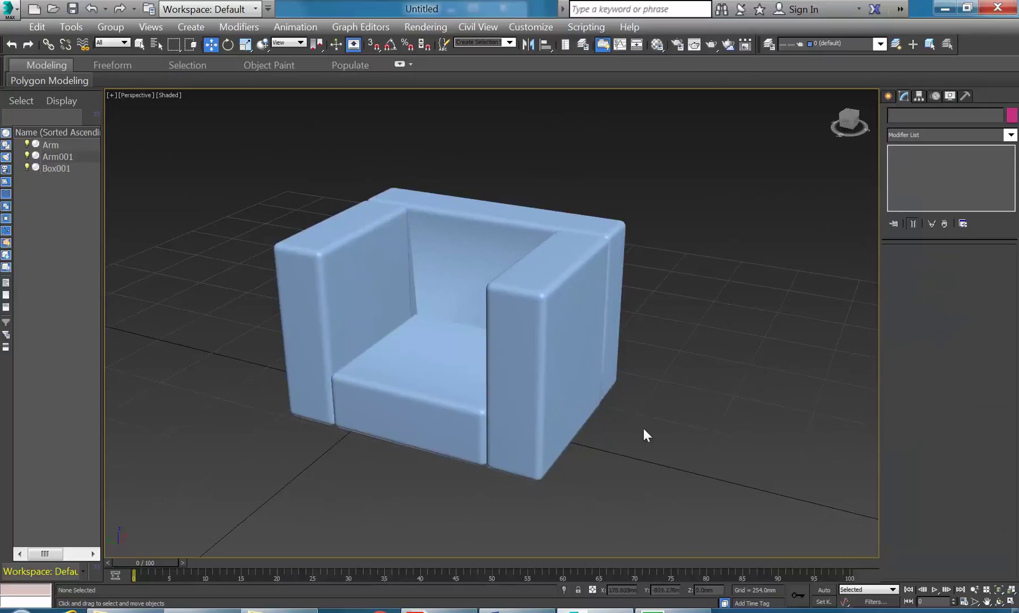
Draw a circle spline about 20 mm in radius in the Top view, just outside the cloned armrest near its front end
{"action": "left_click", "coordinate": [889, 96]}
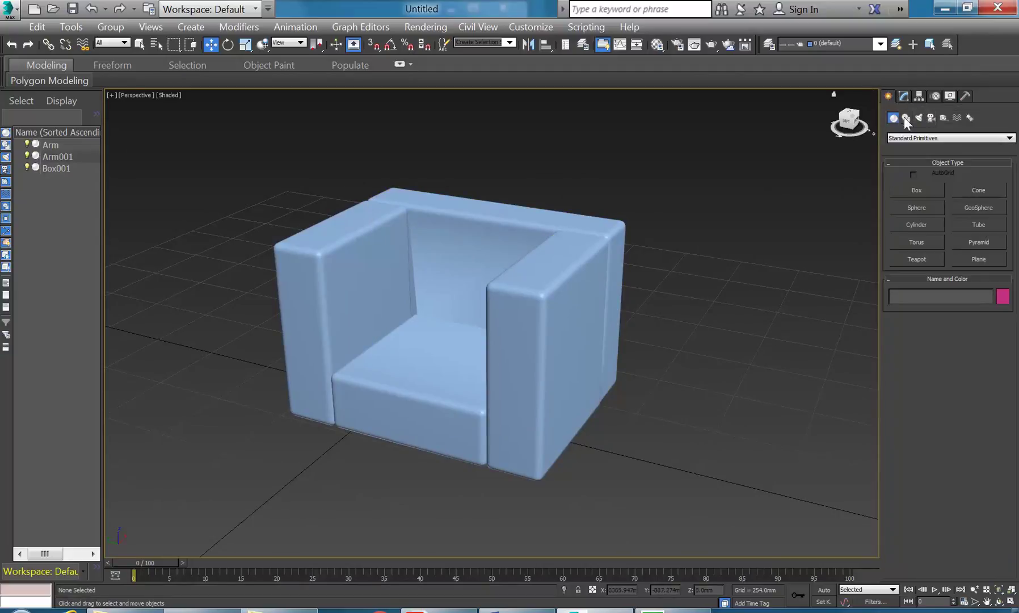
{"action": "left_click", "coordinate": [907, 118]}
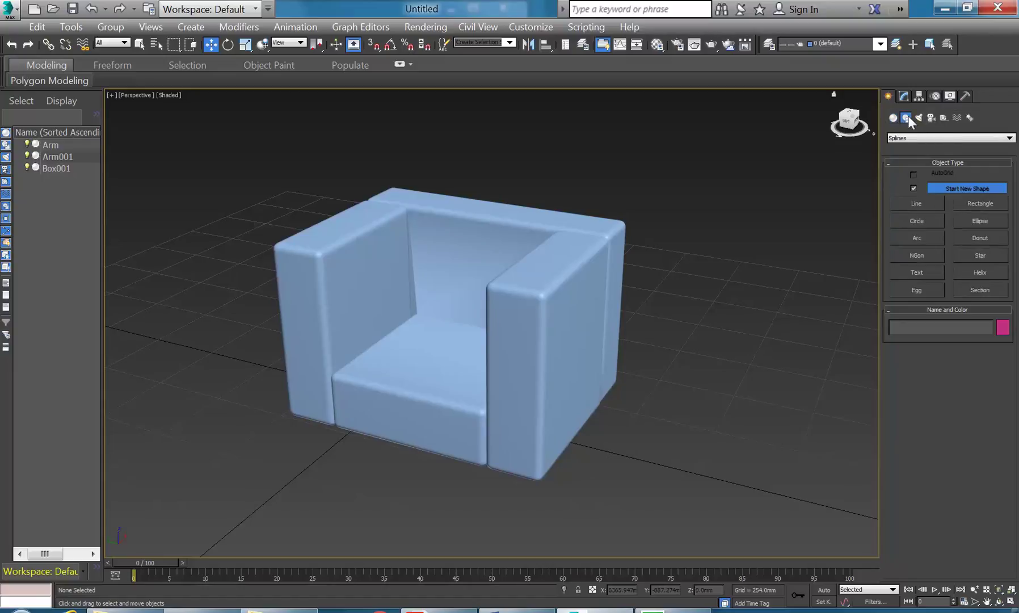
{"action": "left_click", "coordinate": [917, 219]}
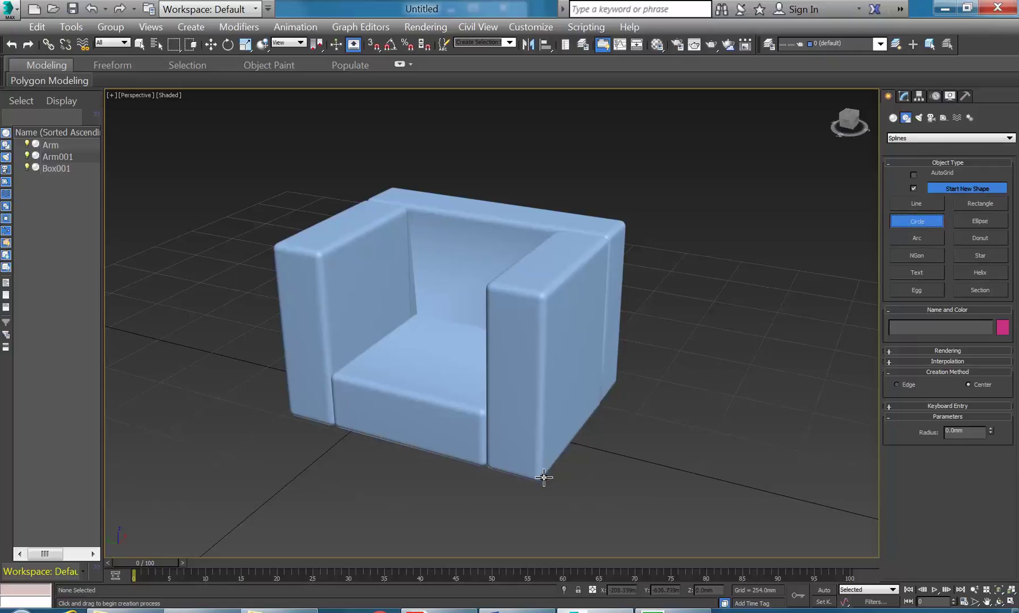
{"action": "left_click", "coordinate": [1012, 602]}
{"action": "scroll", "coordinate": [298, 221], "scroll_direction": "up", "scroll_amount": 8}
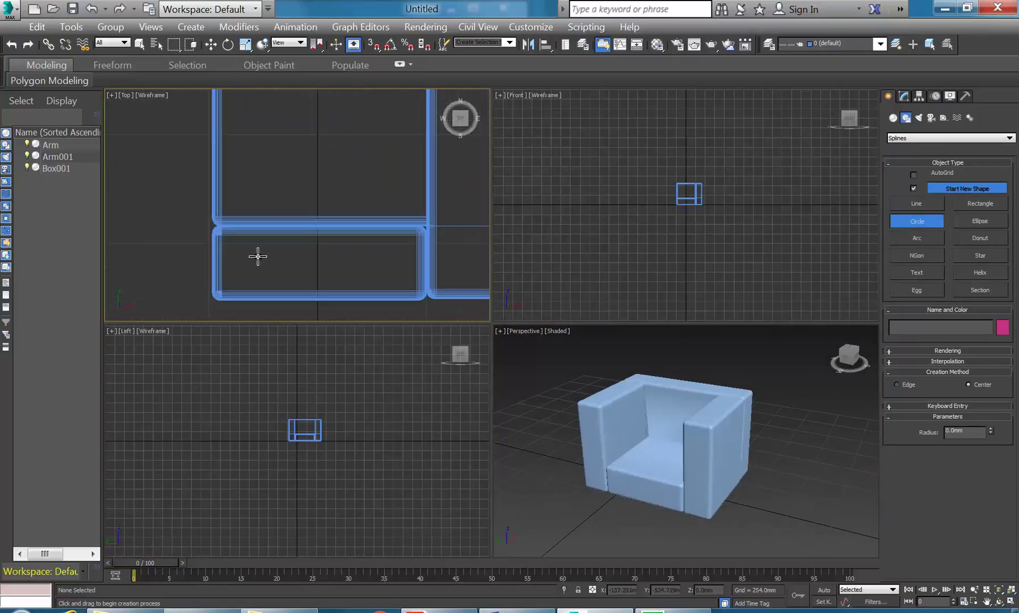
{"action": "left_click_drag", "start_coordinate": [278, 244], "coordinate": [278, 234]}
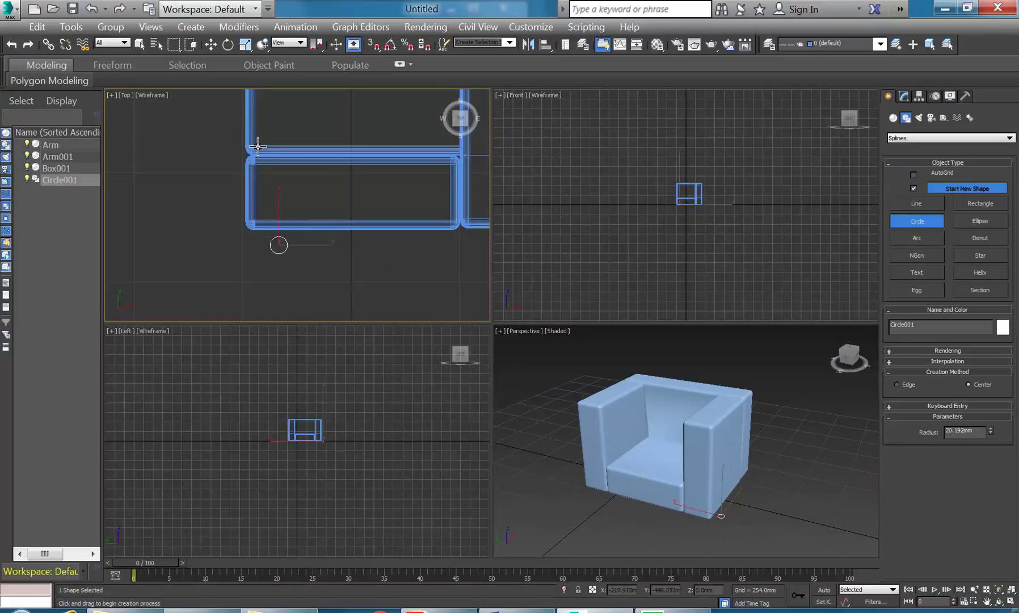
Leave circle creation and move the circle in the Top view closer to the cloned armrest's outer side
{"action": "key", "text": "w"}
{"action": "scroll", "coordinate": [273, 246], "scroll_direction": "up", "scroll_amount": 5}
{"action": "left_click_drag", "start_coordinate": [298, 233], "coordinate": [293, 218]}
Select Arm, Arm001 and Box001 and raise them together along the Z axis above the grid
{"action": "middle_click_drag", "start_coordinate": [744, 533], "coordinate": [704, 506]}
{"action": "left_click_drag", "start_coordinate": [607, 397], "coordinate": [607, 398]}
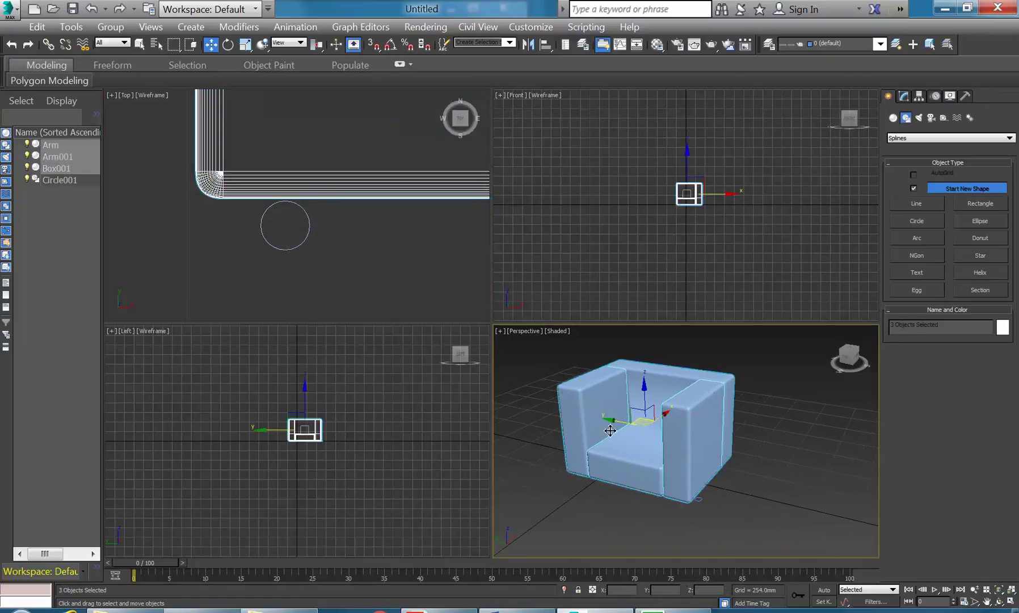
{"action": "left_click_drag", "start_coordinate": [660, 484], "coordinate": [661, 455]}
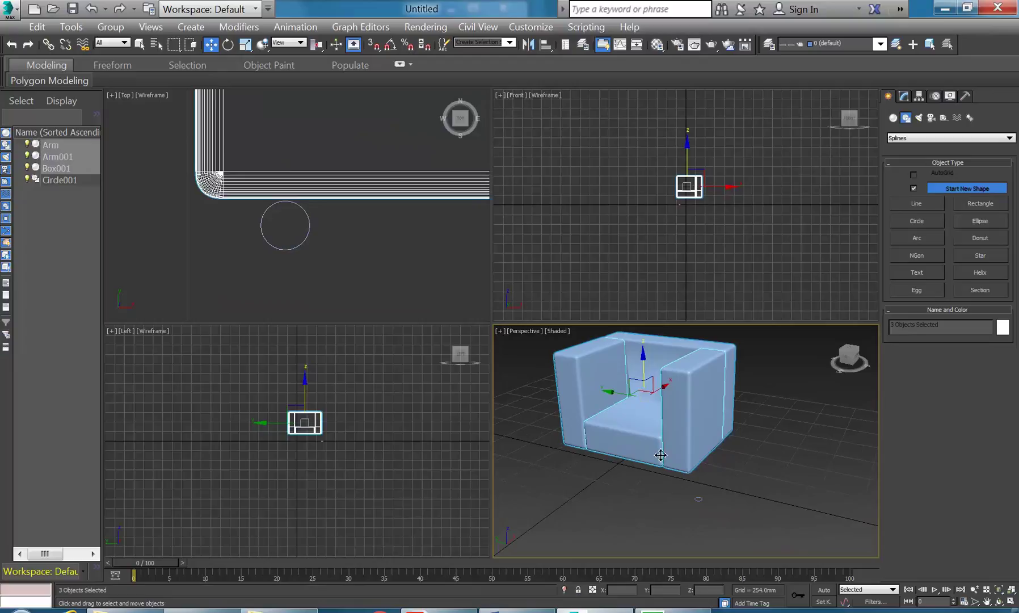
Apply an Extrude modifier to the circle with an amount of 469.9 mm to form a vertical tube
{"action": "left_click", "coordinate": [698, 498]}
{"action": "scroll", "coordinate": [691, 491], "scroll_direction": "up", "scroll_amount": 3}
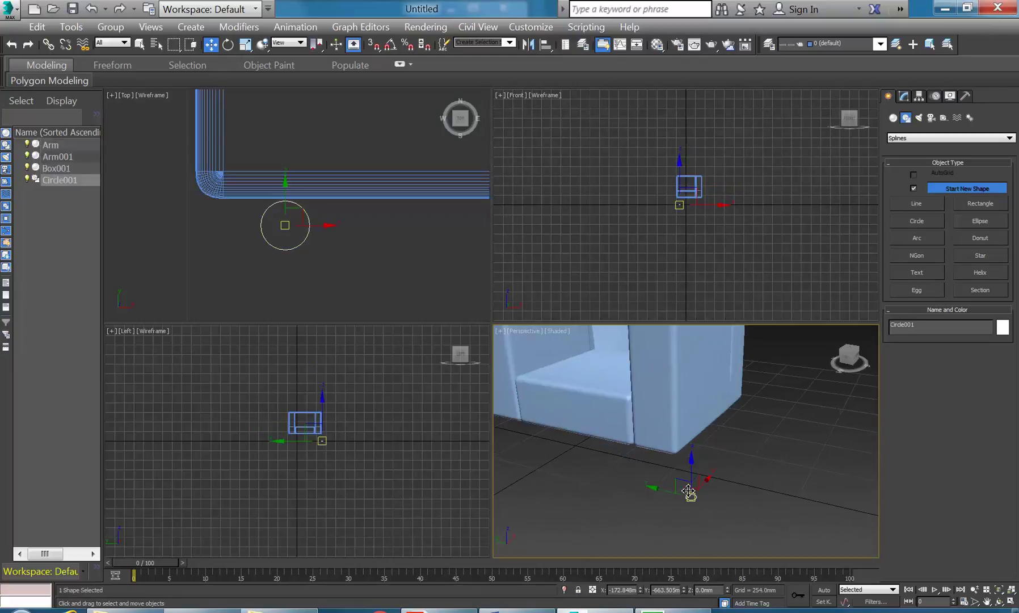
{"action": "left_click", "coordinate": [904, 96]}
{"action": "left_click", "coordinate": [1011, 134]}
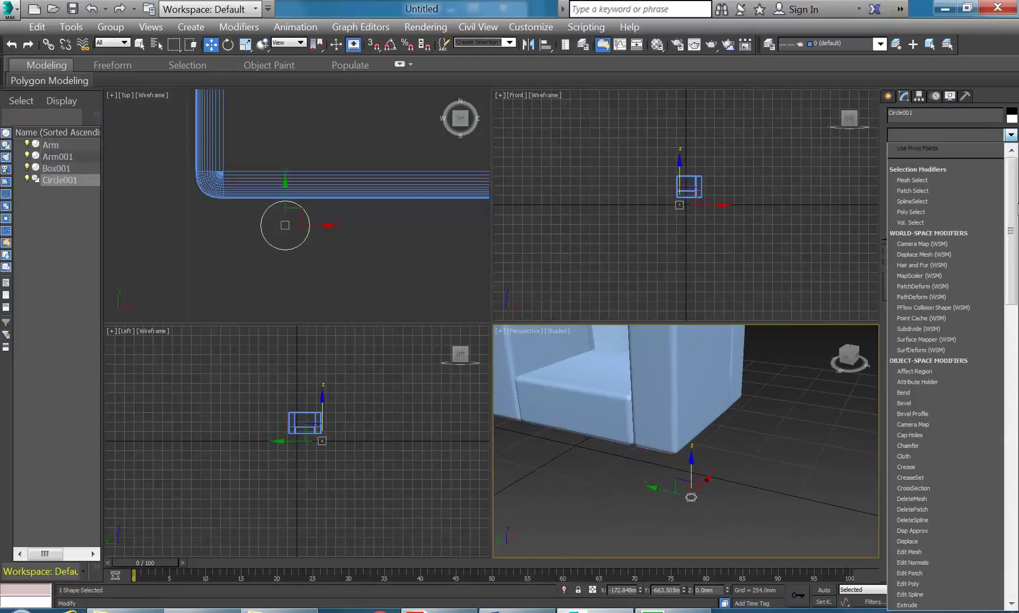
{"action": "left_click_drag", "start_coordinate": [1015, 203], "coordinate": [1013, 272]}
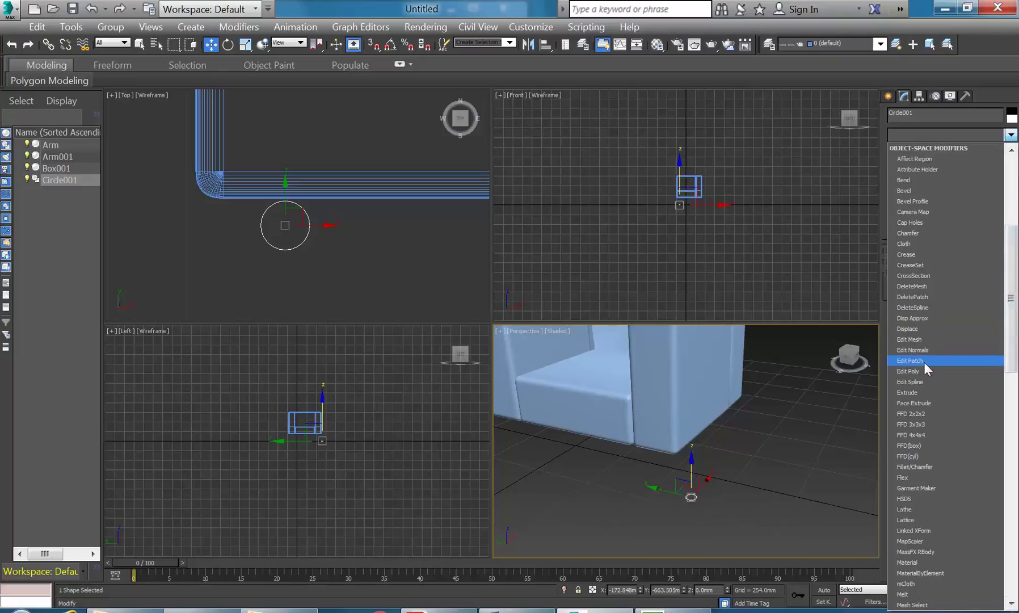
{"action": "left_click", "coordinate": [913, 393]}
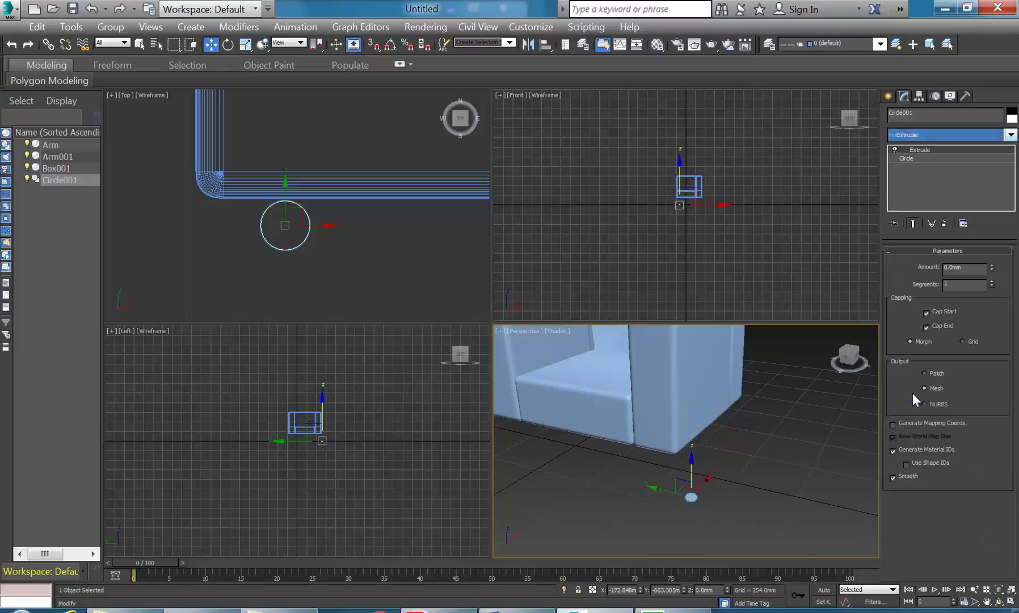
{"action": "left_click_drag", "start_coordinate": [992, 265], "coordinate": [1001, 243]}
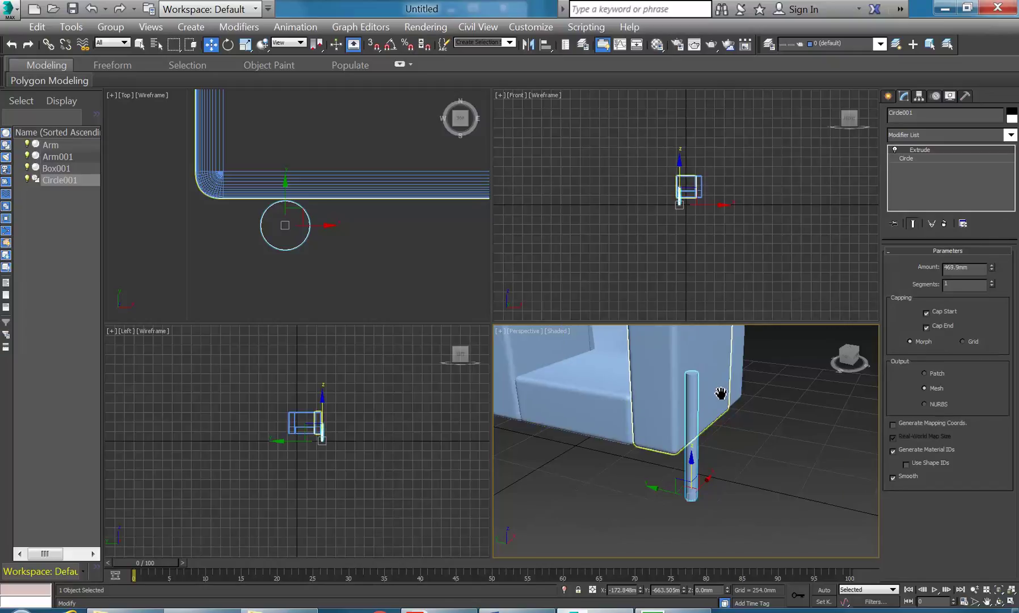
Convert the extruded circle to an Editable Poly
{"action": "middle_click_drag", "start_coordinate": [718, 447], "coordinate": [691, 458]}
{"action": "scroll", "coordinate": [691, 457], "scroll_direction": "up", "scroll_amount": 2}
{"action": "scroll", "coordinate": [675, 414], "scroll_direction": "down", "scroll_amount": 2}
{"action": "middle_click_drag", "start_coordinate": [675, 414], "coordinate": [668, 412]}
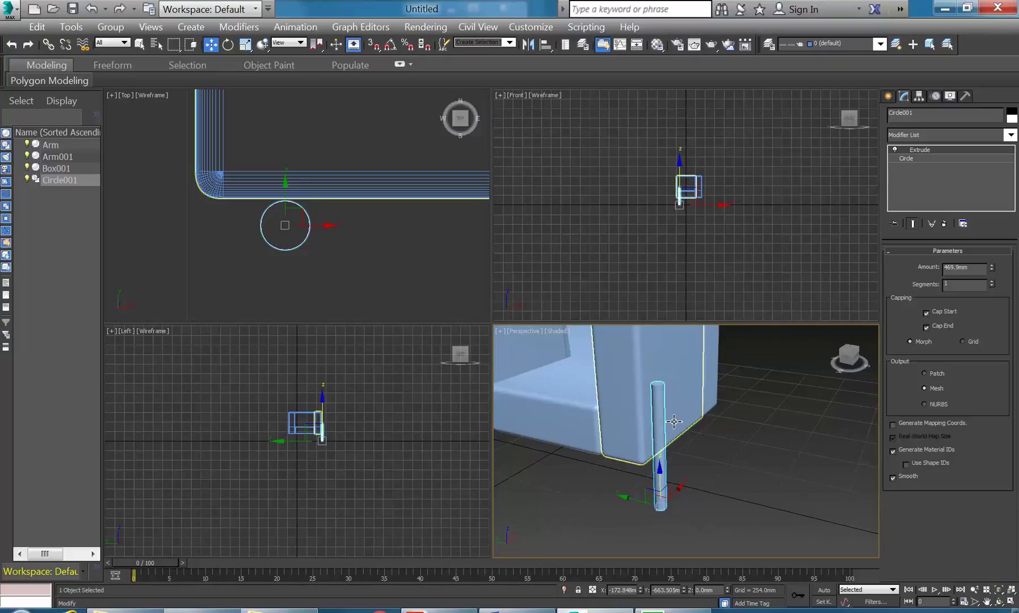
{"action": "middle_click_drag", "start_coordinate": [696, 366], "coordinate": [677, 361]}
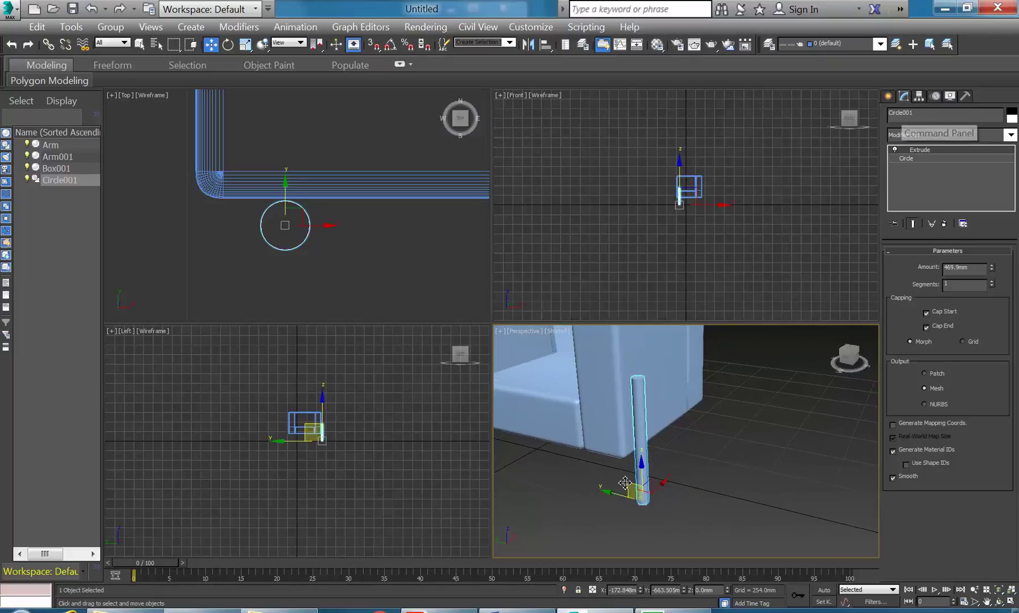
{"action": "right_click", "coordinate": [660, 389]}
{"action": "mouse_move", "coordinate": [681, 539]}
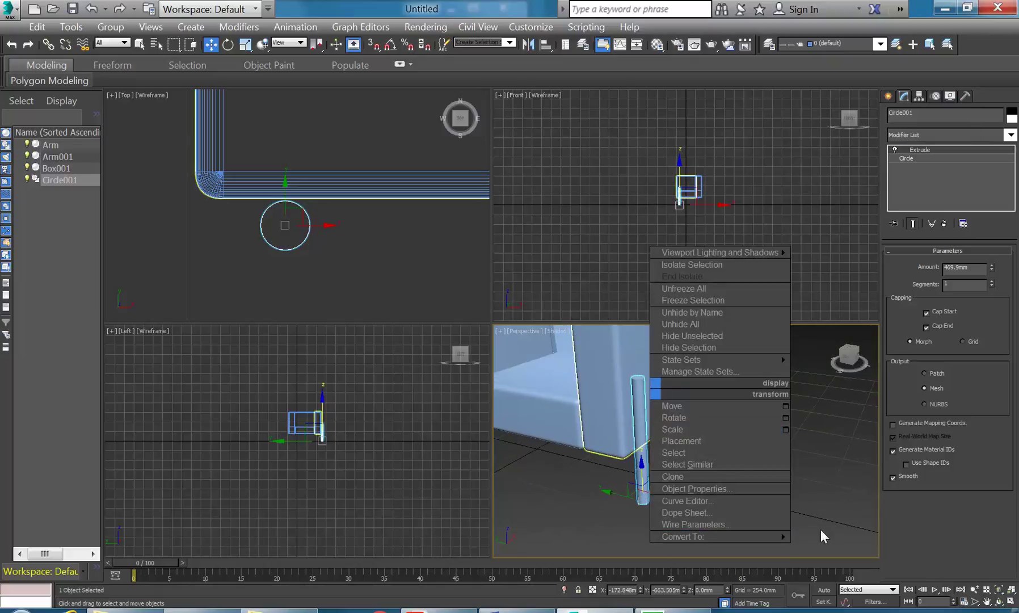
{"action": "left_click", "coordinate": [811, 549]}
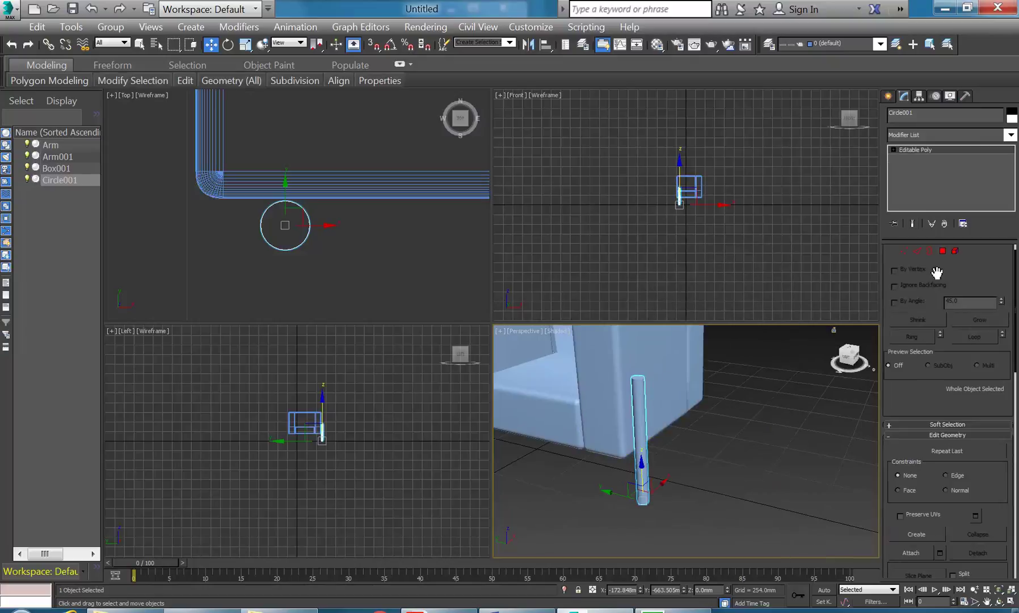
Extrude the tube's top cap polygon upward to a height of about 598 mm
{"action": "scroll", "coordinate": [664, 378], "scroll_direction": "up", "scroll_amount": 4}
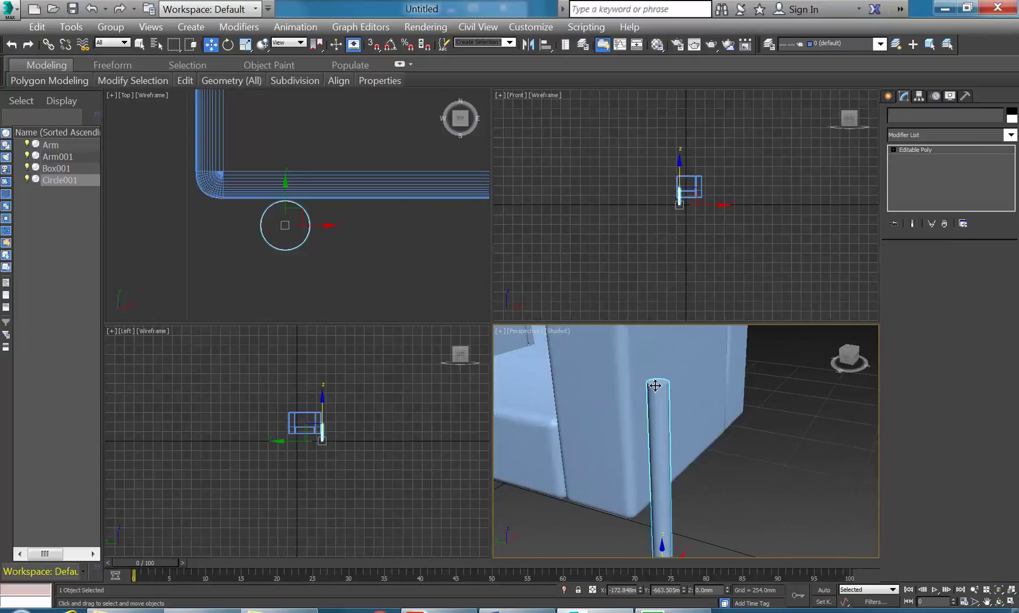
{"action": "left_click", "coordinate": [941, 250]}
{"action": "left_click", "coordinate": [656, 385]}
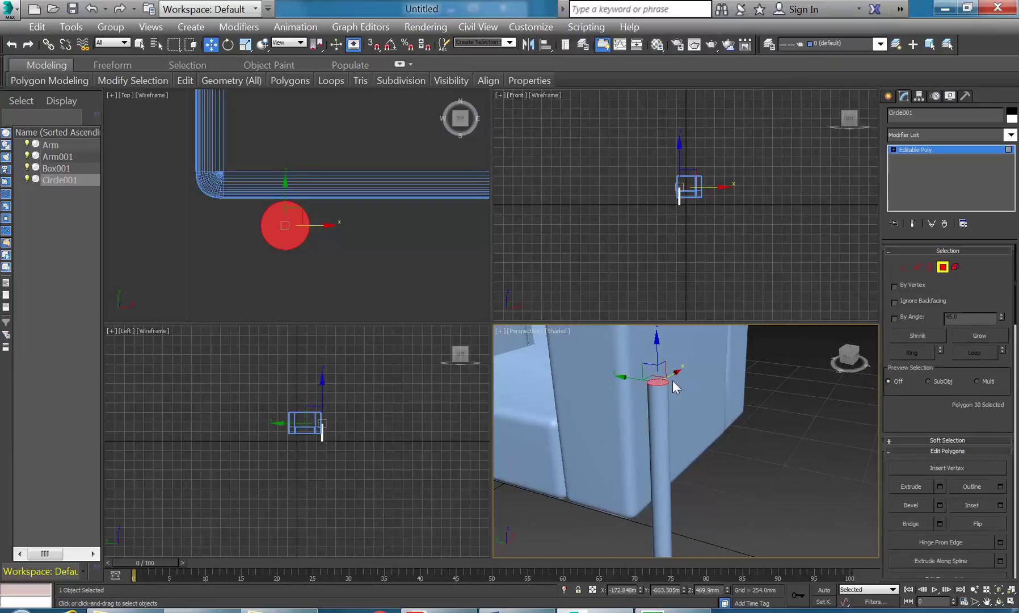
{"action": "left_click", "coordinate": [910, 486]}
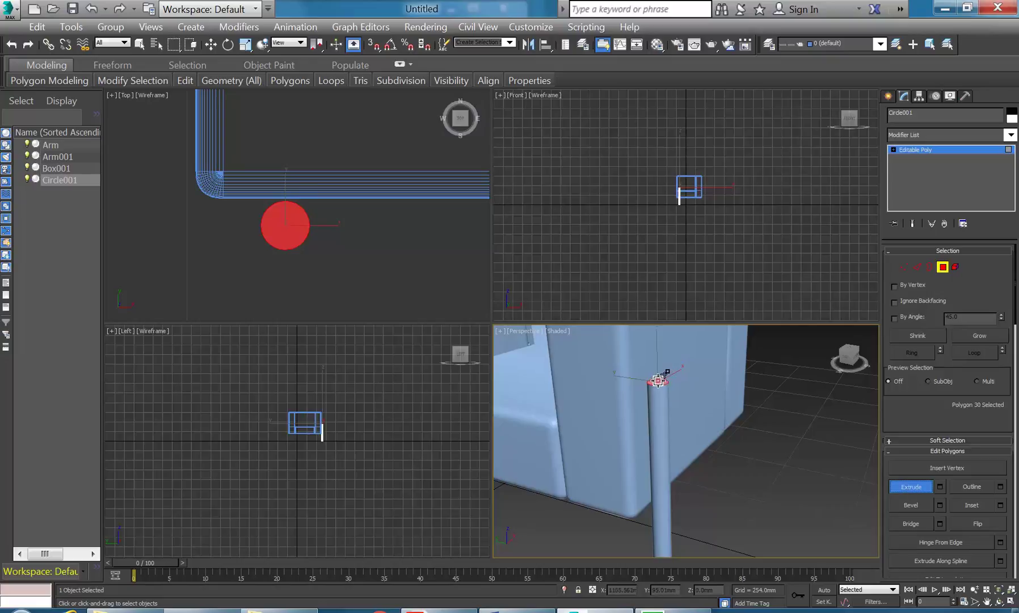
{"action": "scroll", "coordinate": [639, 409], "scroll_direction": "down", "scroll_amount": 3}
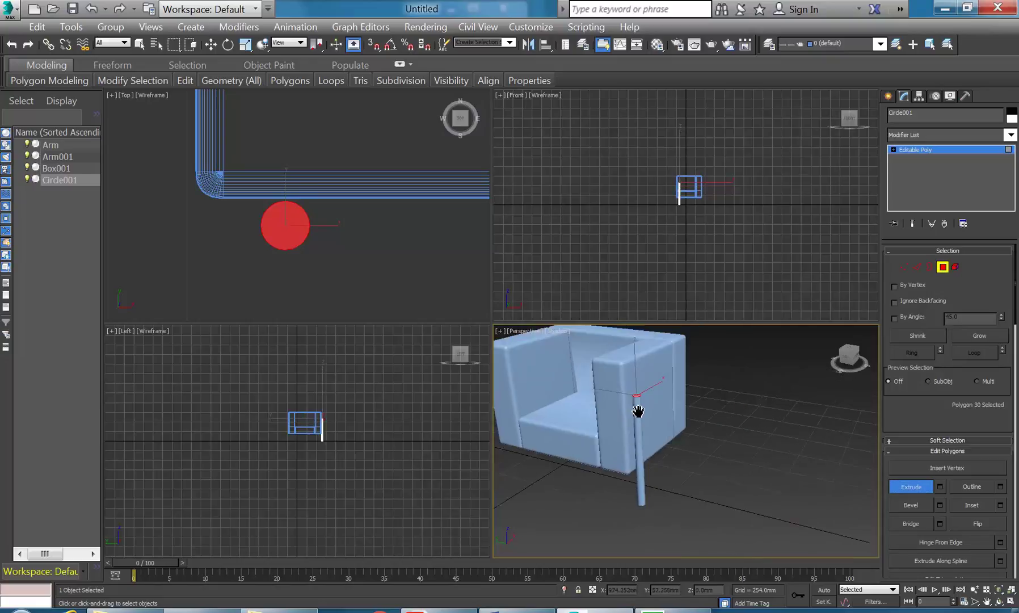
{"action": "scroll", "coordinate": [639, 411], "scroll_direction": "up", "scroll_amount": 3}
{"action": "middle_click_drag", "start_coordinate": [638, 411], "coordinate": [623, 421]}
{"action": "scroll", "coordinate": [623, 421], "scroll_direction": "up", "scroll_amount": 1}
{"action": "scroll", "coordinate": [623, 421], "scroll_direction": "up", "scroll_amount": 2}
{"action": "scroll", "coordinate": [622, 421], "scroll_direction": "down", "scroll_amount": 1}
Maximize the Perspective view and apply Hinge From Edge to the tube's top cap at 89 degrees with 9 segments, bending it toward the chair's back
{"action": "left_click", "coordinate": [1014, 603]}
{"action": "key", "text": "w"}
{"action": "scroll", "coordinate": [523, 357], "scroll_direction": "down", "scroll_amount": 5}
{"action": "left_click", "coordinate": [484, 393]}
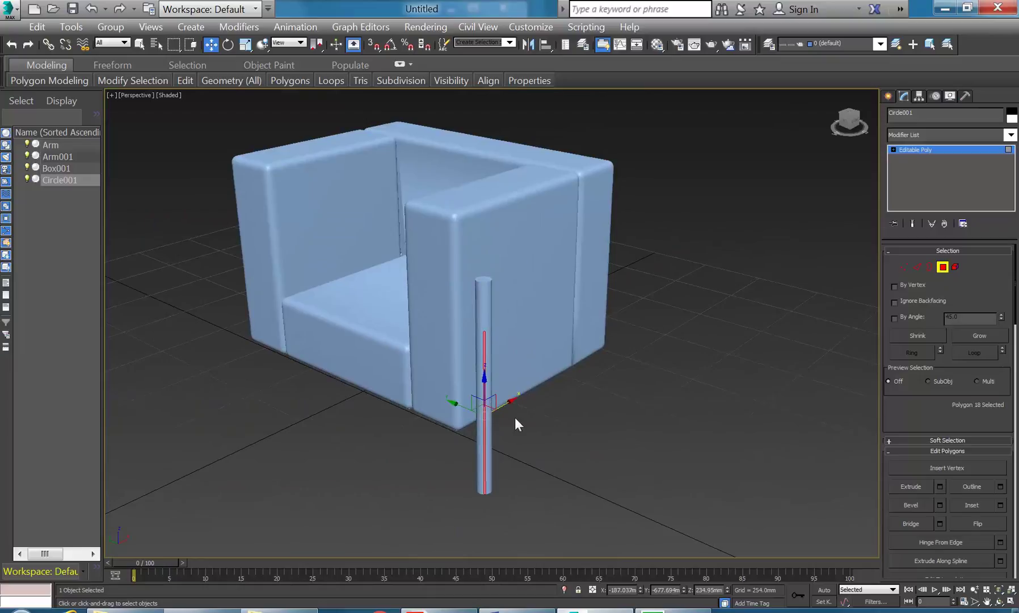
{"action": "scroll", "coordinate": [468, 349], "scroll_direction": "up", "scroll_amount": 6}
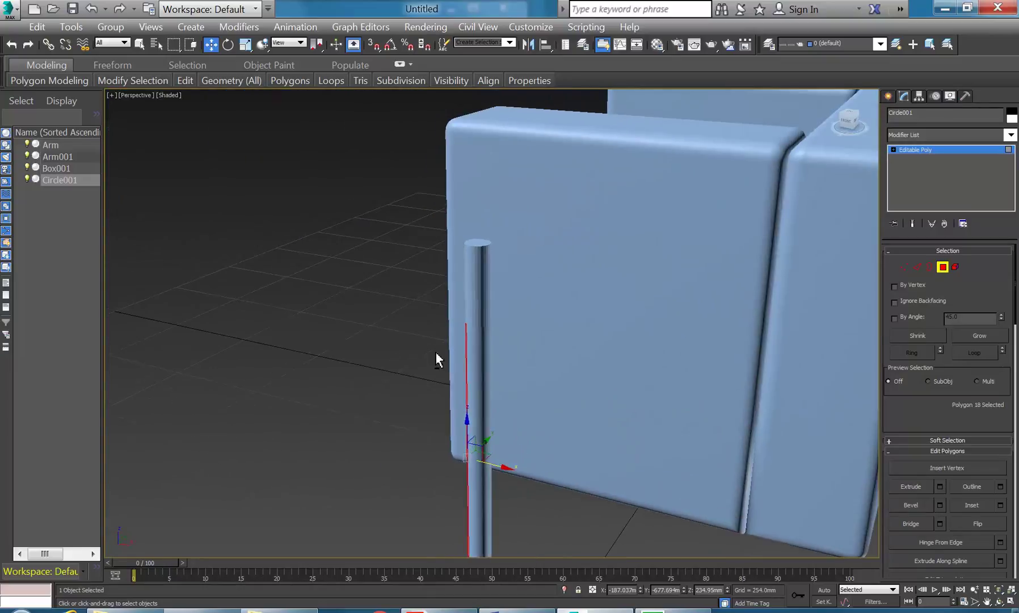
{"action": "left_click", "coordinate": [481, 239]}
{"action": "middle_click_drag", "start_coordinate": [457, 297], "coordinate": [479, 294], "text": "alt"}
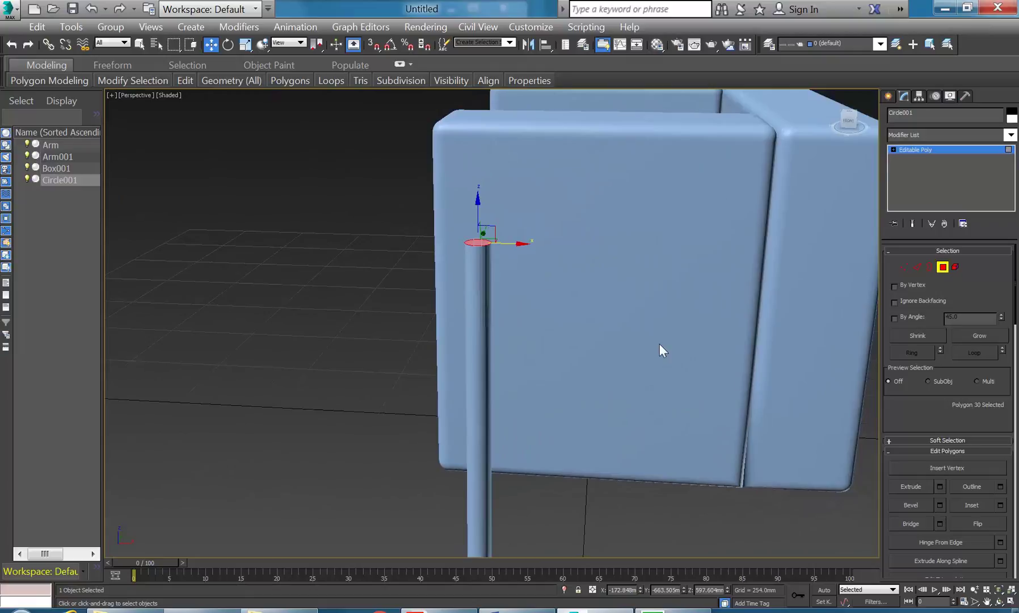
{"action": "left_click_drag", "start_coordinate": [890, 505], "coordinate": [886, 393]}
{"action": "left_click", "coordinate": [939, 427]}
{"action": "left_click_drag", "start_coordinate": [490, 244], "coordinate": [501, 292]}
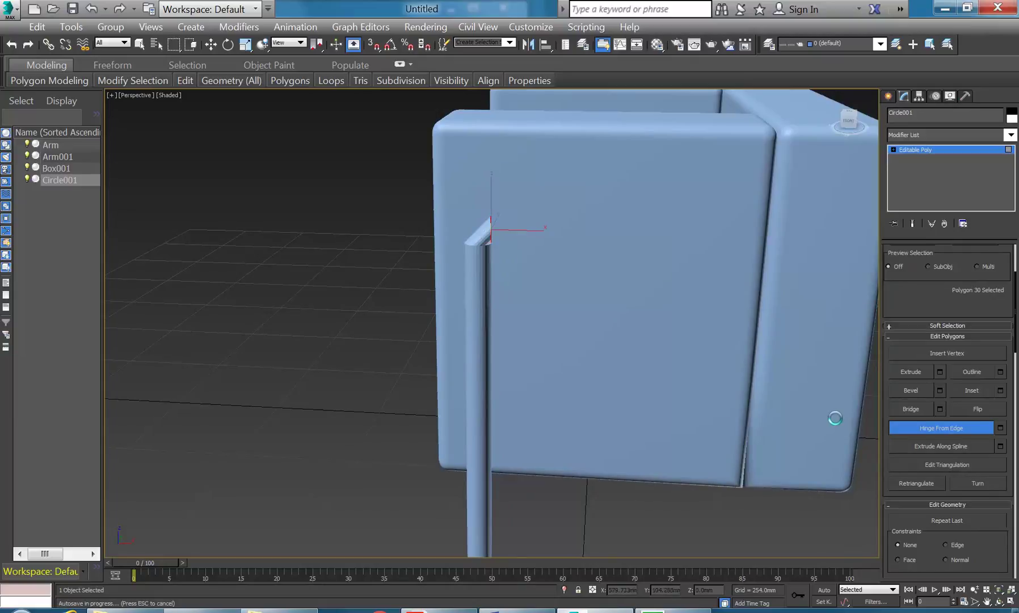
{"action": "left_click", "coordinate": [1001, 427]}
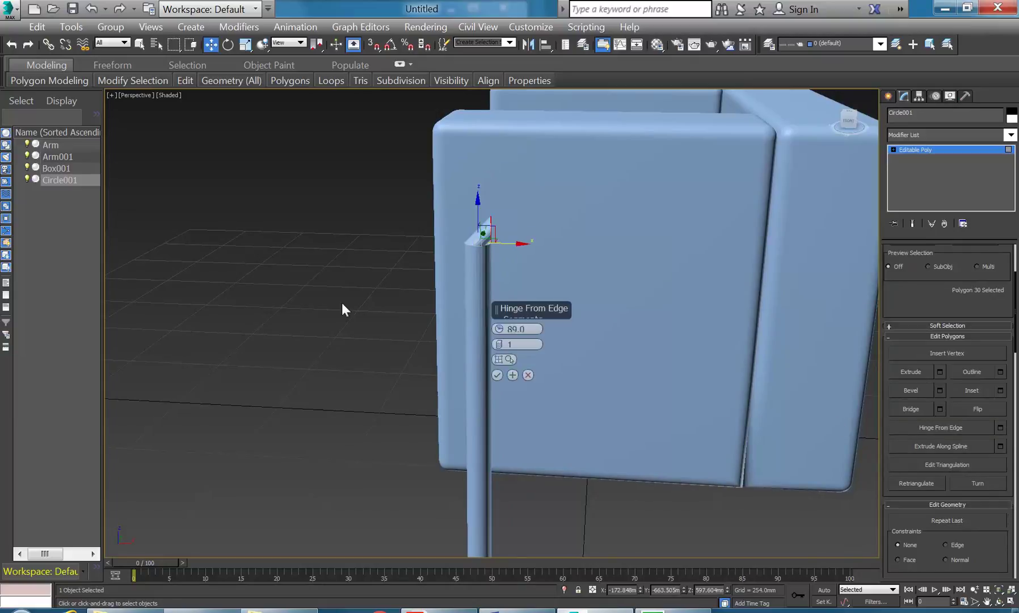
{"action": "left_click_drag", "start_coordinate": [499, 345], "coordinate": [500, 336]}
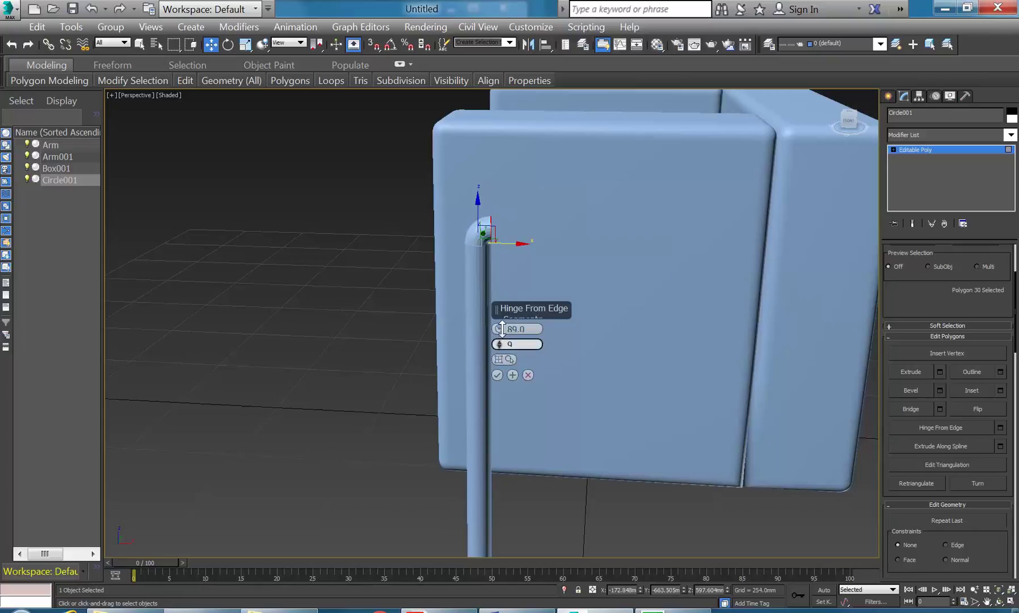
{"action": "left_click", "coordinate": [498, 375]}
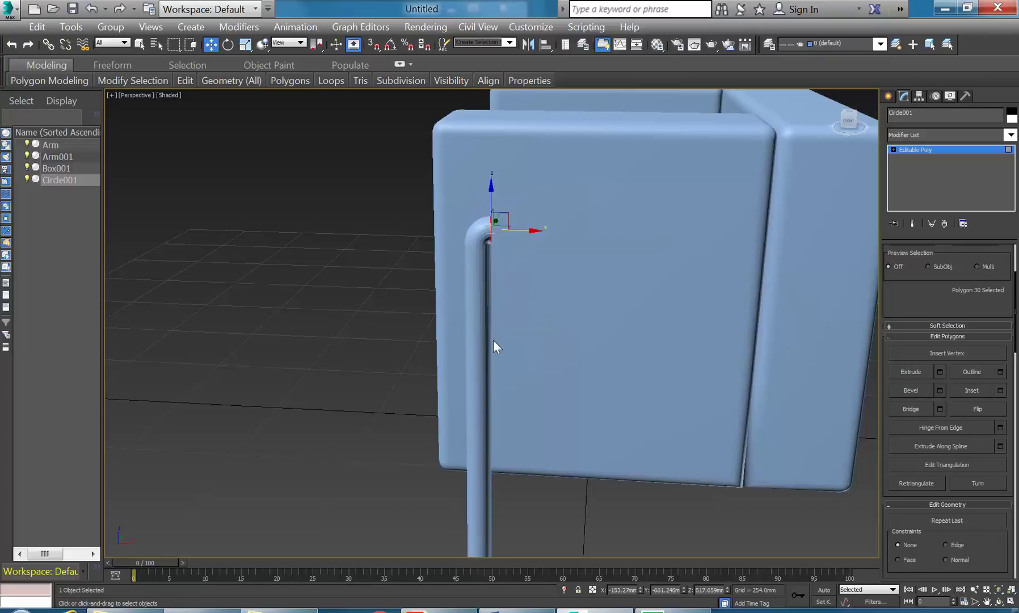
Extrude the bent tube's end polygon about 190 mm along the armrest's outer side
{"action": "middle_click_drag", "start_coordinate": [519, 316], "coordinate": [505, 332], "text": "alt"}
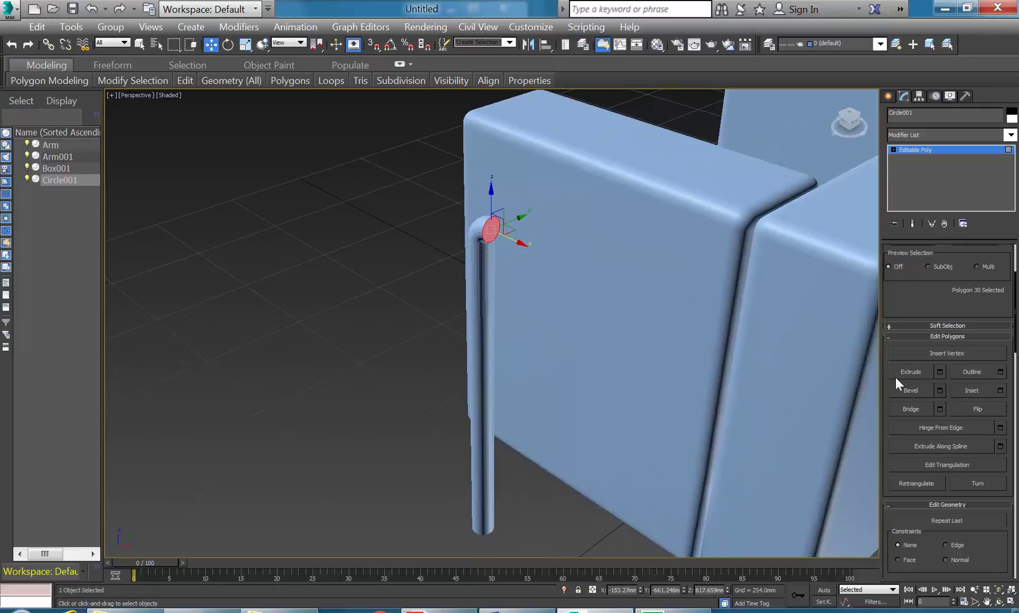
{"action": "left_click", "coordinate": [910, 371]}
{"action": "left_click_drag", "start_coordinate": [490, 229], "coordinate": [474, 193]}
{"action": "middle_click_drag", "start_coordinate": [529, 285], "coordinate": [620, 255], "text": "alt"}
{"action": "key", "text": "w"}
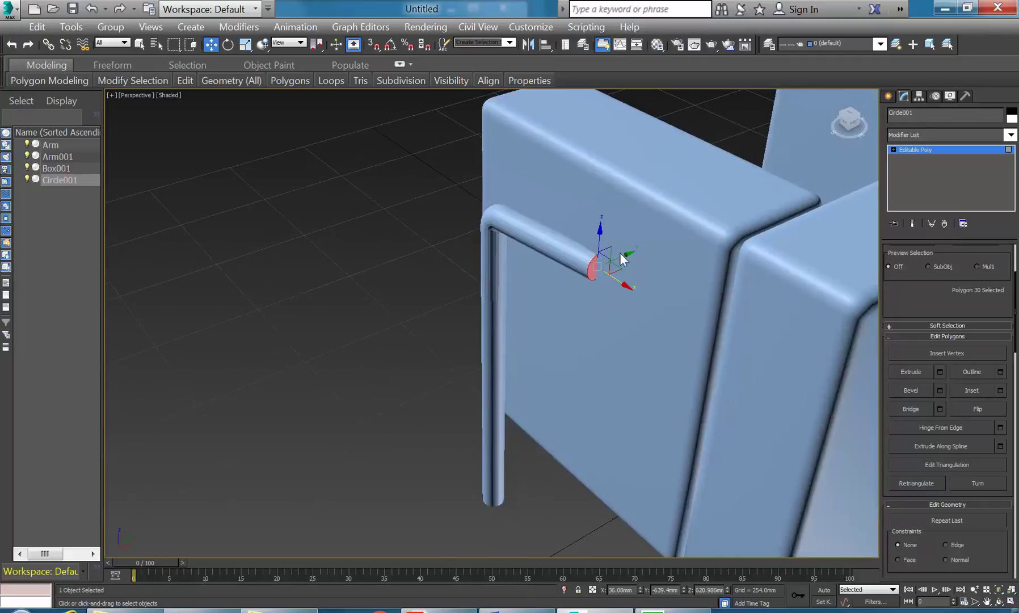
Move the tube's end polygon along Y and X to about X 224 mm, Y -667 mm near the chair's back, and leave polygon editing
{"action": "left_click_drag", "start_coordinate": [611, 248], "coordinate": [598, 255]}
{"action": "middle_click_drag", "start_coordinate": [561, 277], "coordinate": [613, 276], "text": "alt"}
{"action": "left_click_drag", "start_coordinate": [613, 275], "coordinate": [749, 284]}
{"action": "middle_click_drag", "start_coordinate": [658, 337], "coordinate": [640, 364], "text": "alt"}
{"action": "scroll", "coordinate": [675, 351], "scroll_direction": "down", "scroll_amount": 6}
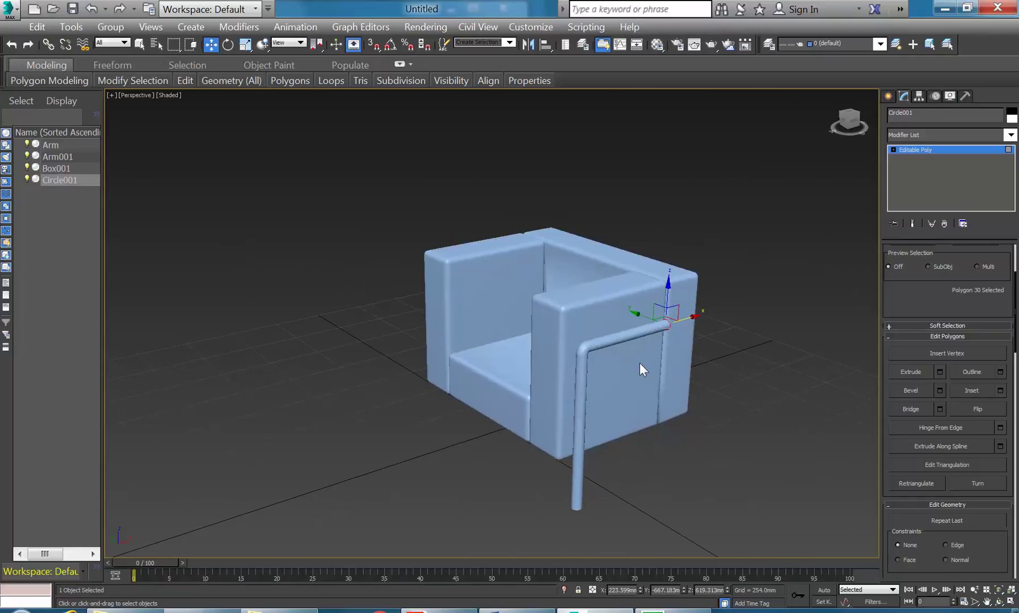
{"action": "scroll", "coordinate": [639, 364], "scroll_direction": "up", "scroll_amount": 3}
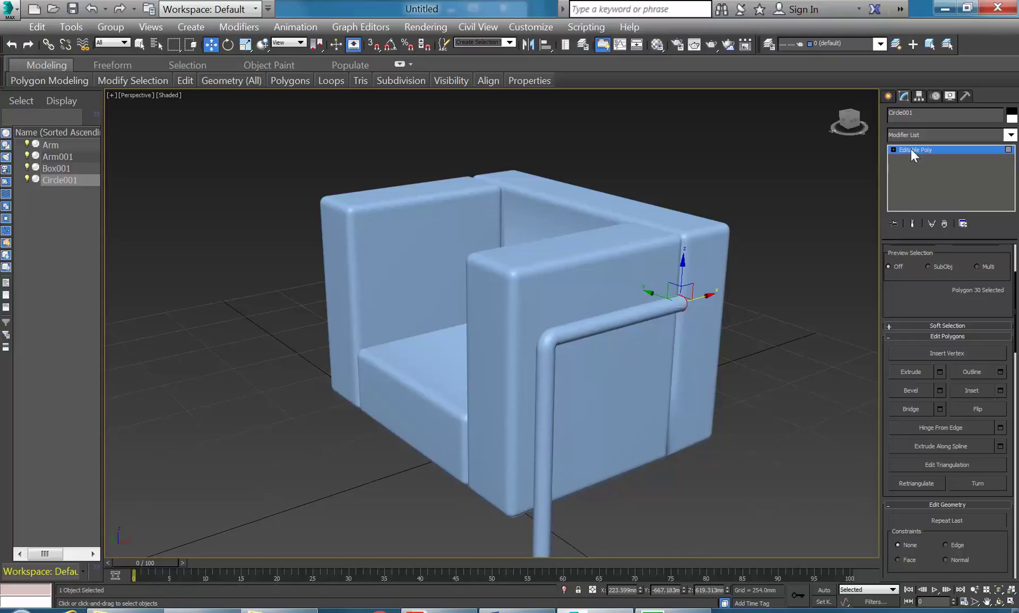
{"action": "right_click", "coordinate": [540, 258]}
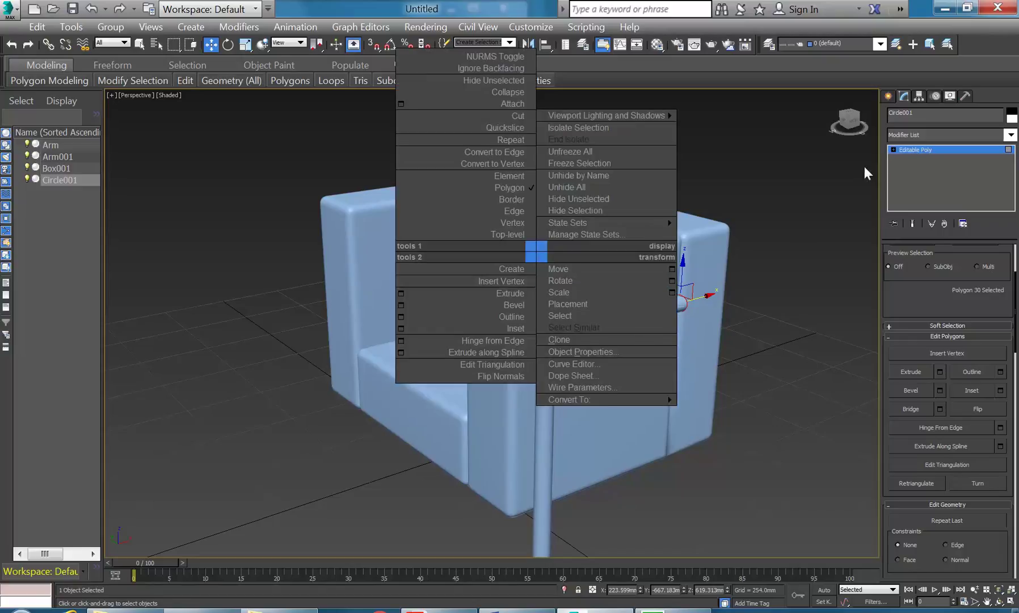
{"action": "left_click", "coordinate": [893, 146]}
{"action": "left_click", "coordinate": [895, 148]}
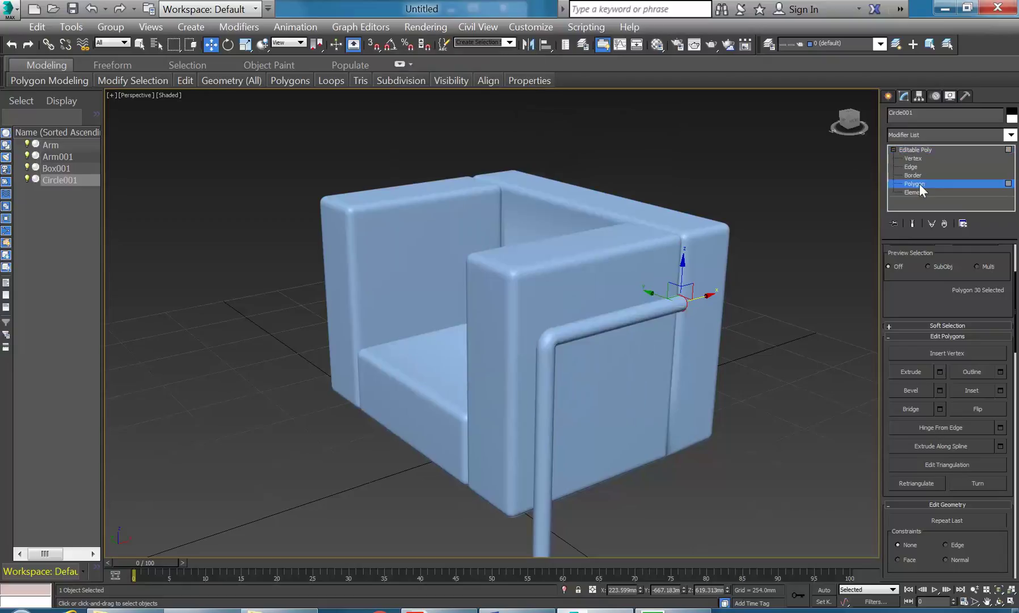
{"action": "left_click", "coordinate": [917, 150]}
Browse the geometry creation categories, including Extended Primitives, Stairs and Windows, and return to Standard Primitives
{"action": "left_click", "coordinate": [888, 97]}
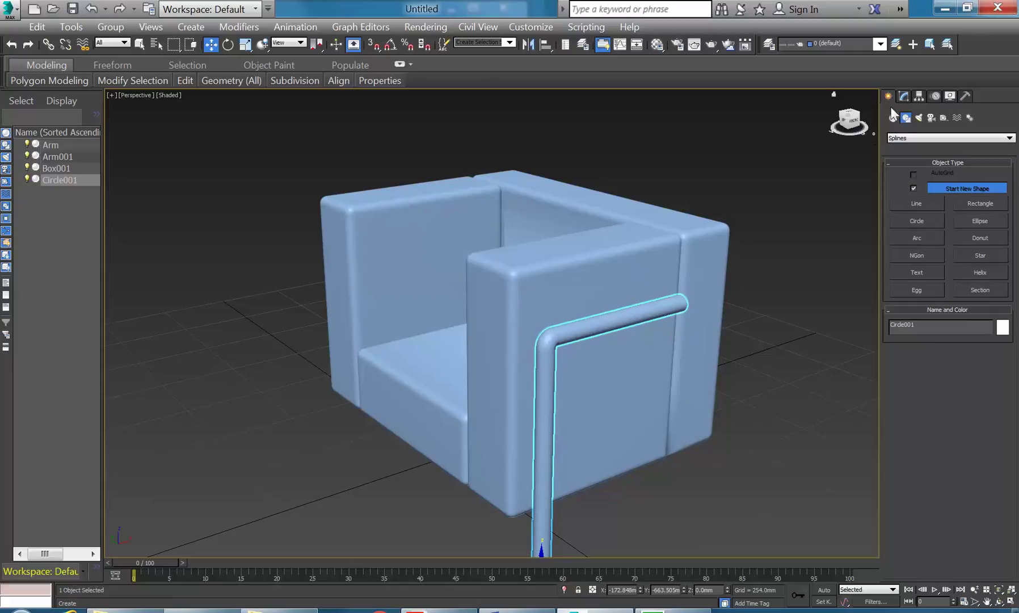
{"action": "left_click", "coordinate": [894, 118]}
{"action": "left_click", "coordinate": [912, 137]}
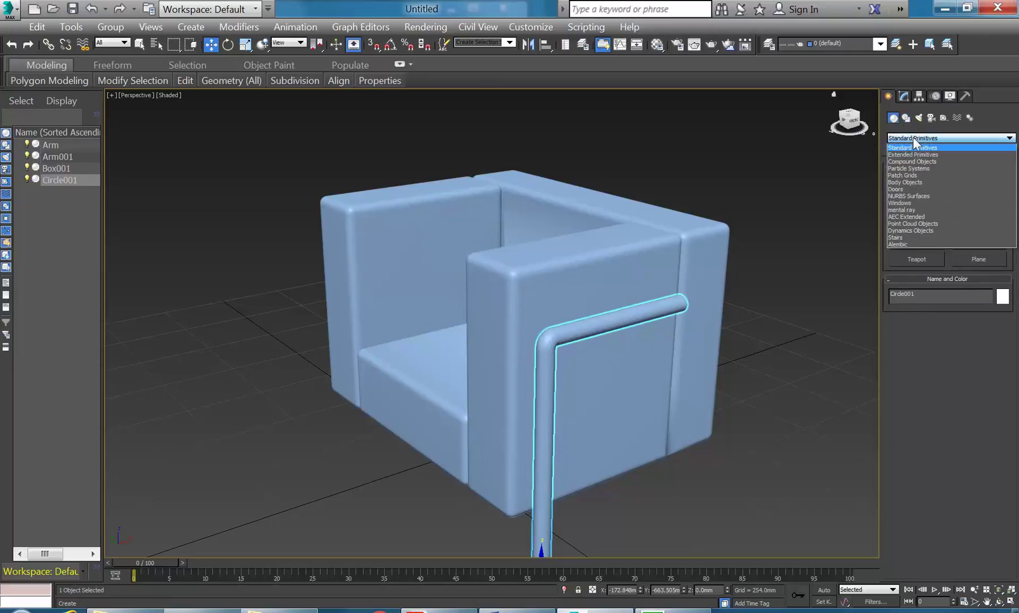
{"action": "left_click", "coordinate": [913, 137]}
{"action": "left_click", "coordinate": [947, 137]}
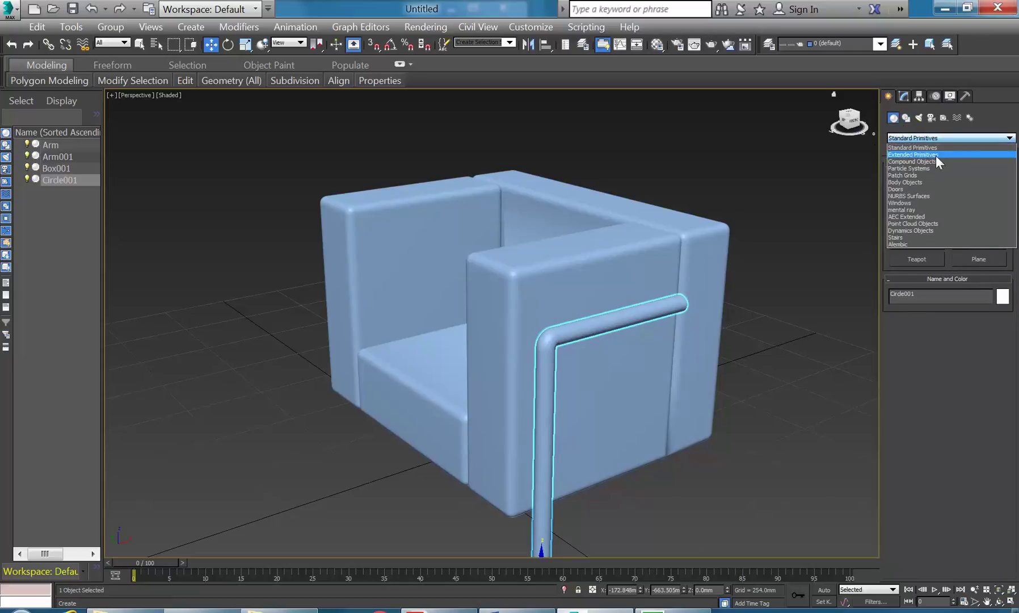
{"action": "left_click", "coordinate": [936, 153]}
{"action": "left_click", "coordinate": [927, 137]}
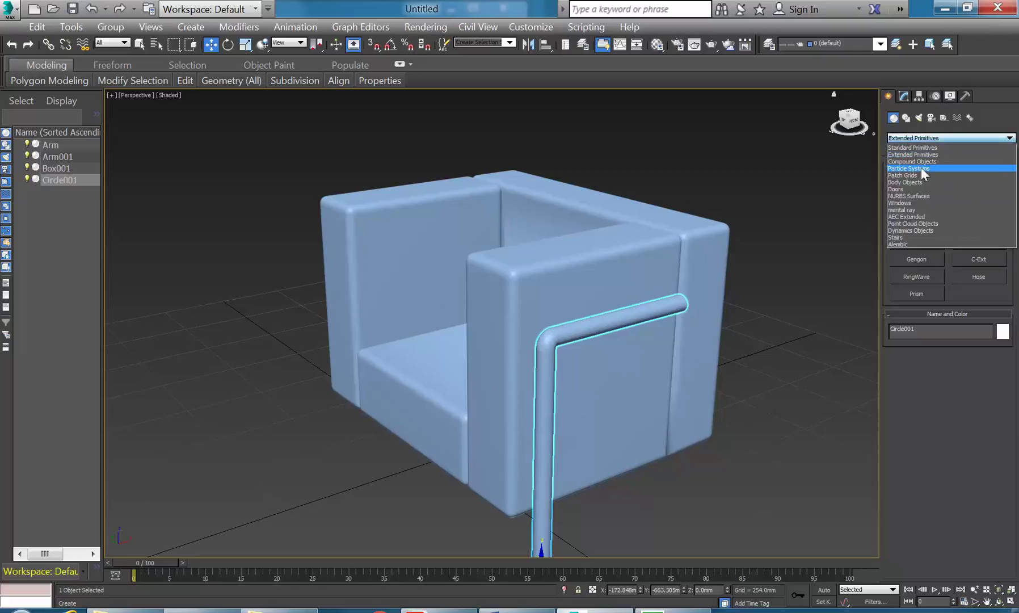
{"action": "left_click", "coordinate": [905, 236]}
{"action": "left_click", "coordinate": [923, 138]}
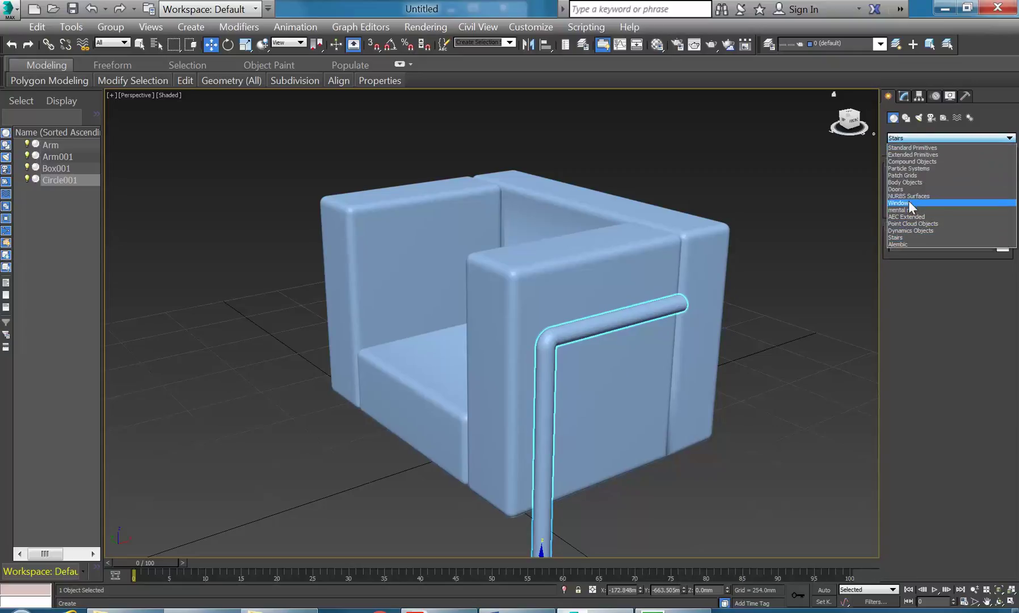
{"action": "left_click", "coordinate": [909, 202]}
{"action": "left_click", "coordinate": [907, 138]}
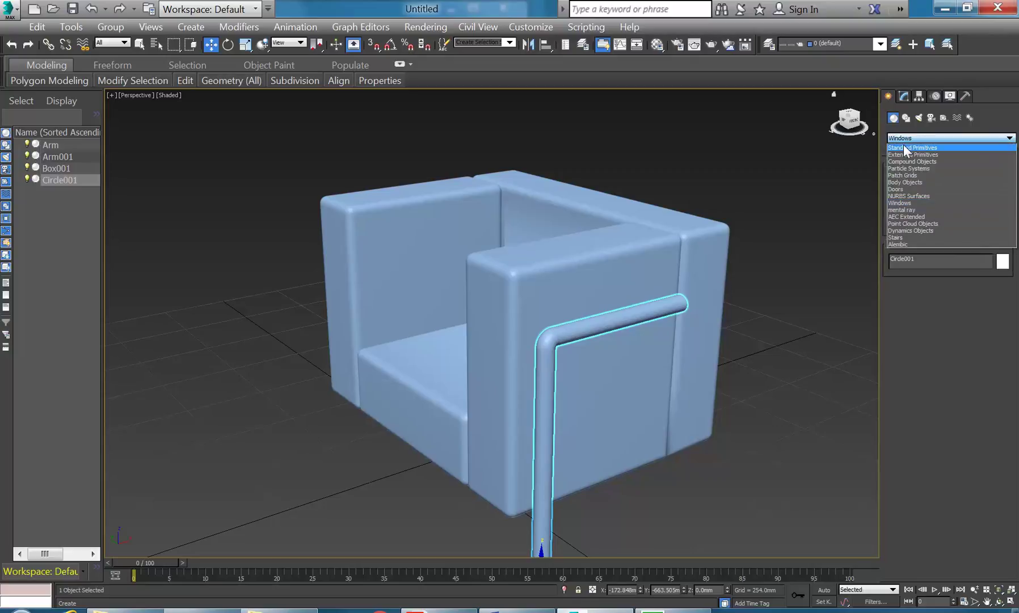
{"action": "left_click", "coordinate": [905, 148]}
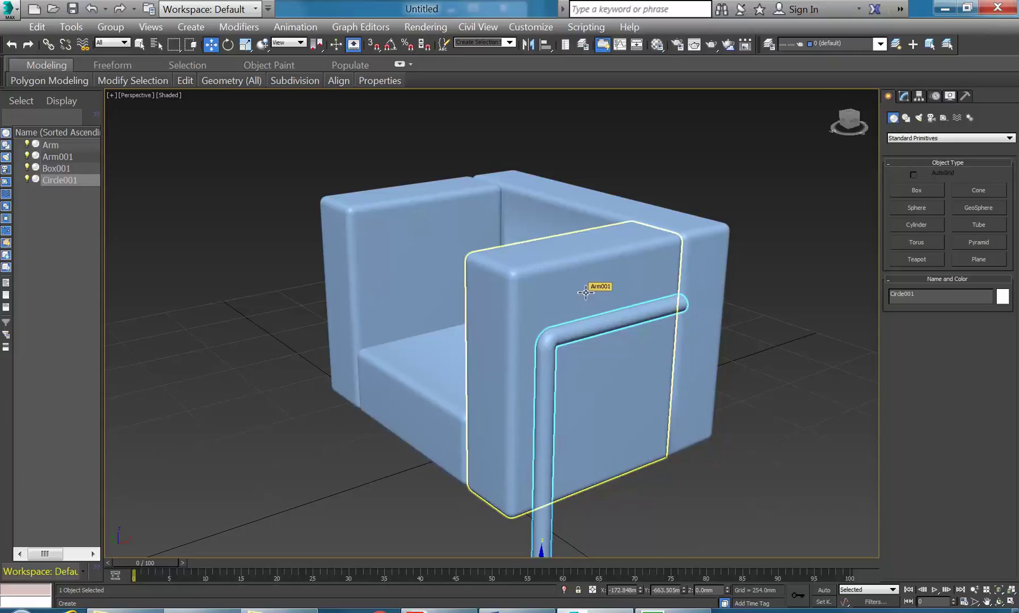
Inspect the tube's Editable Poly modifier stack and clear the selection
{"action": "mouse_move", "coordinate": [257, 346]}
{"action": "middle_mouse_down", "text": "alt"}
{"action": "mouse_move", "coordinate": [251, 305]}
{"action": "mouse_move", "coordinate": [267, 341]}
{"action": "middle_mouse_up", "text": "alt"}
{"action": "left_click", "coordinate": [266, 341]}
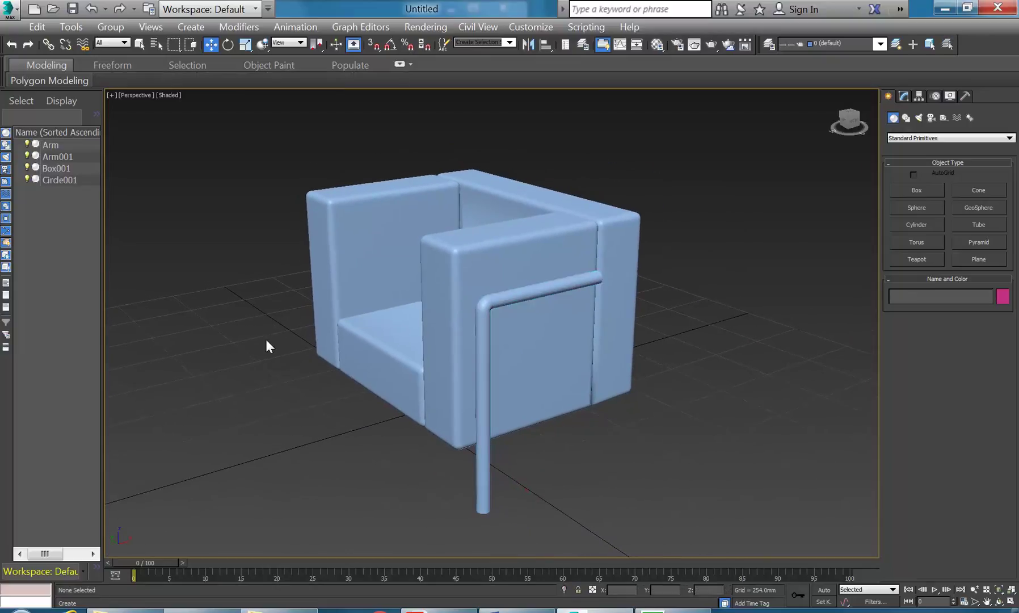
{"action": "left_click", "coordinate": [480, 478]}
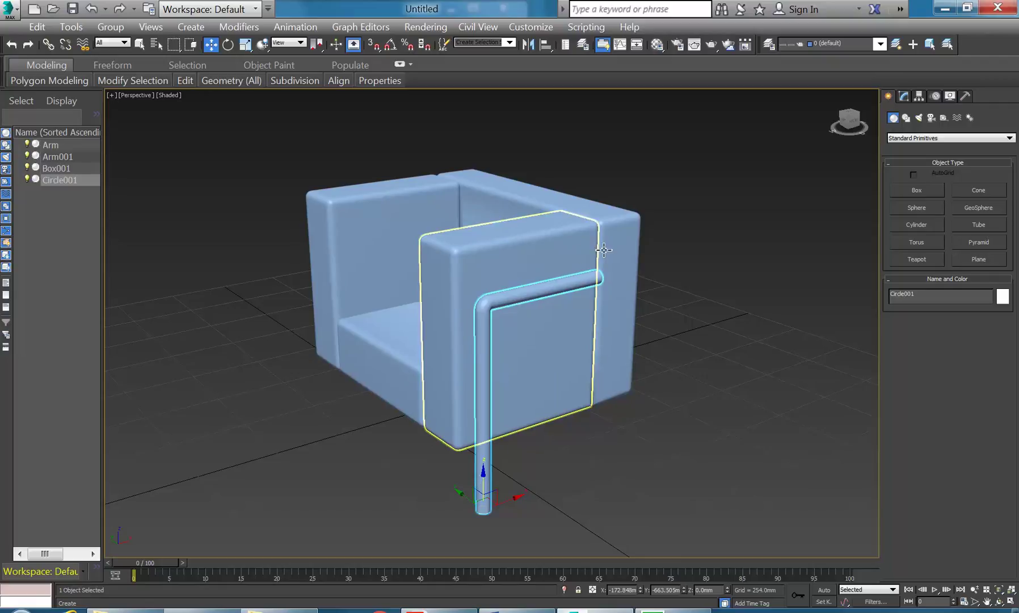
{"action": "left_click", "coordinate": [904, 96]}
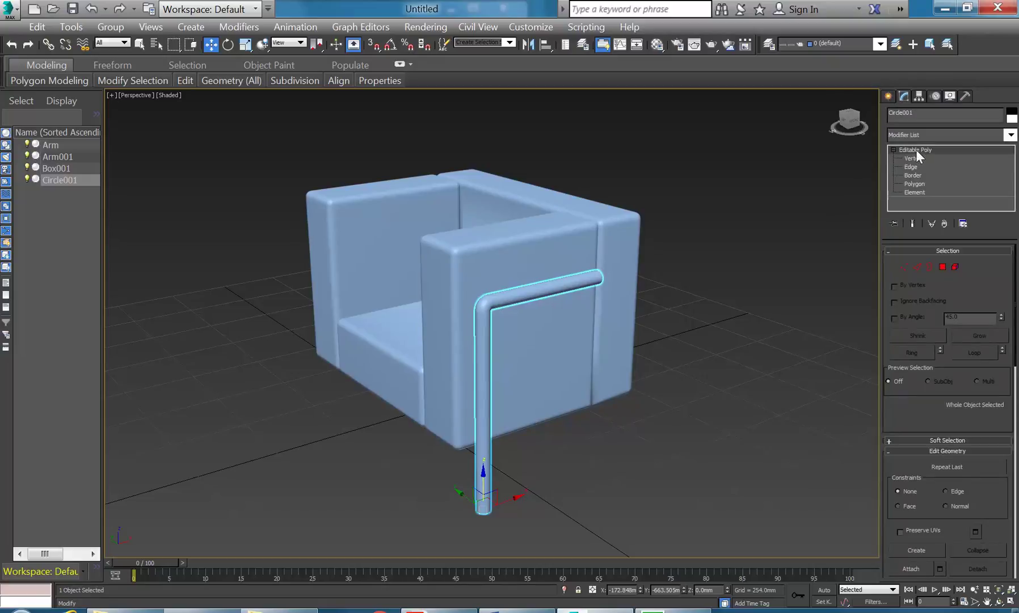
{"action": "left_click", "coordinate": [736, 306]}
Create a box about 371 mm long, 244 mm wide and 410 mm high beside the armchair
{"action": "left_click", "coordinate": [889, 96]}
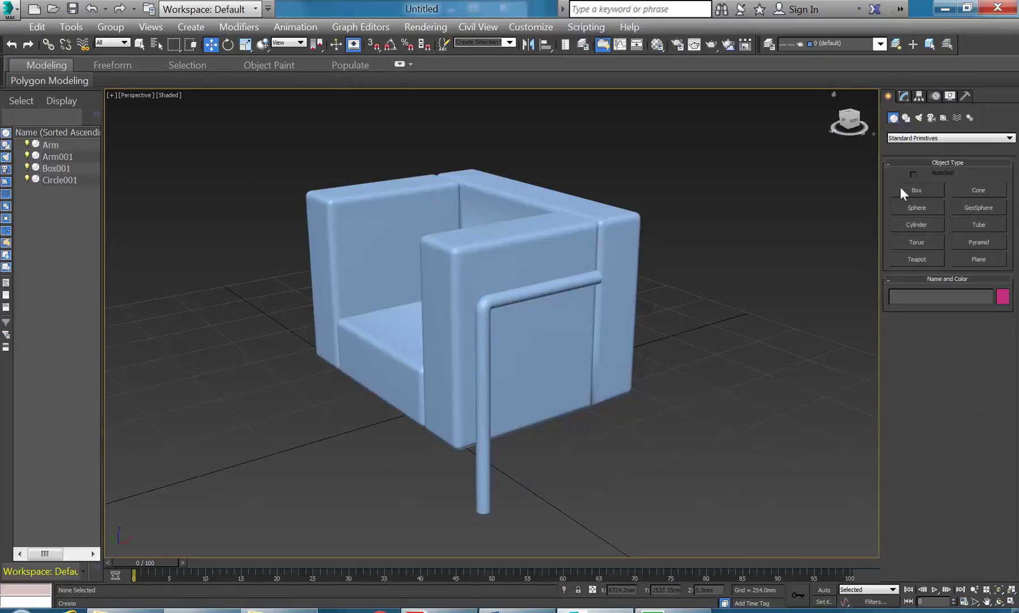
{"action": "left_click", "coordinate": [912, 191]}
{"action": "left_click_drag", "start_coordinate": [764, 437], "coordinate": [721, 380]}
{"action": "left_click", "coordinate": [723, 260]}
{"action": "middle_click_drag", "start_coordinate": [744, 298], "coordinate": [661, 288]}
{"action": "key", "text": "w"}
Add an Edit Poly modifier on top of the new box
{"action": "left_click", "coordinate": [904, 96]}
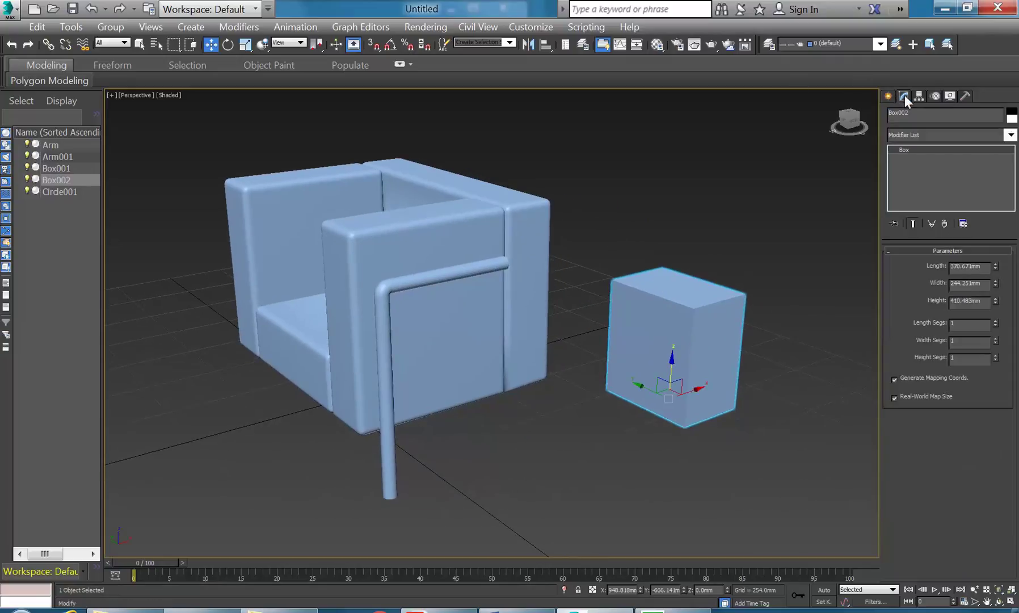
{"action": "left_click", "coordinate": [1011, 135]}
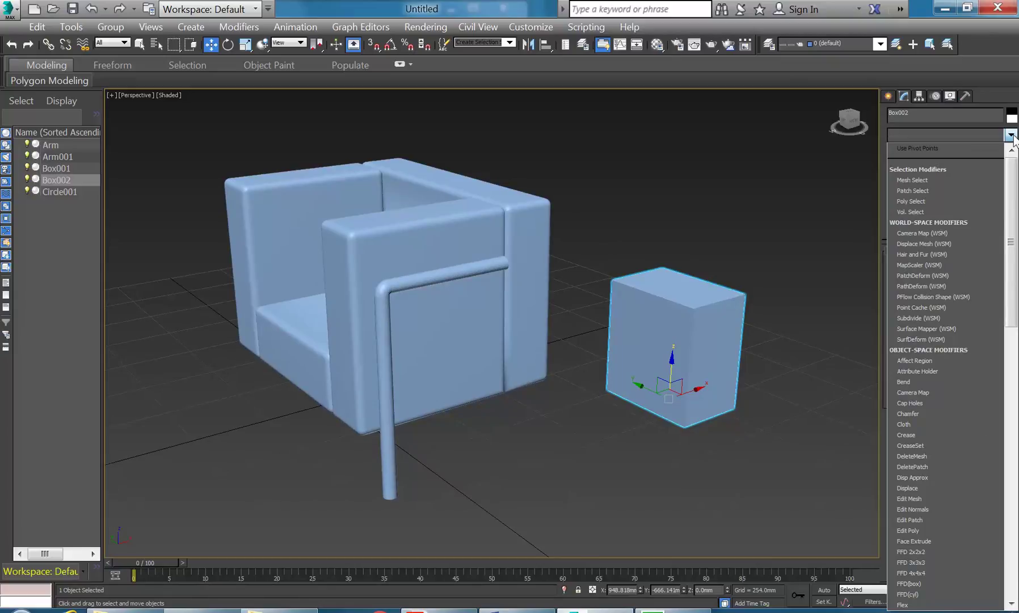
{"action": "scroll", "coordinate": [937, 284], "scroll_direction": "down", "scroll_amount": 5}
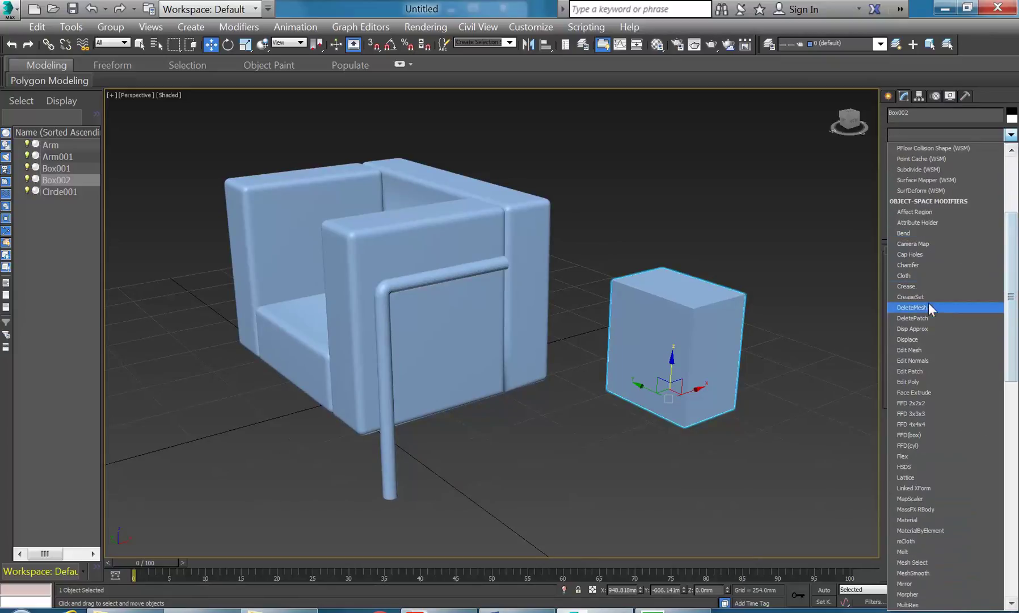
{"action": "left_click", "coordinate": [910, 382]}
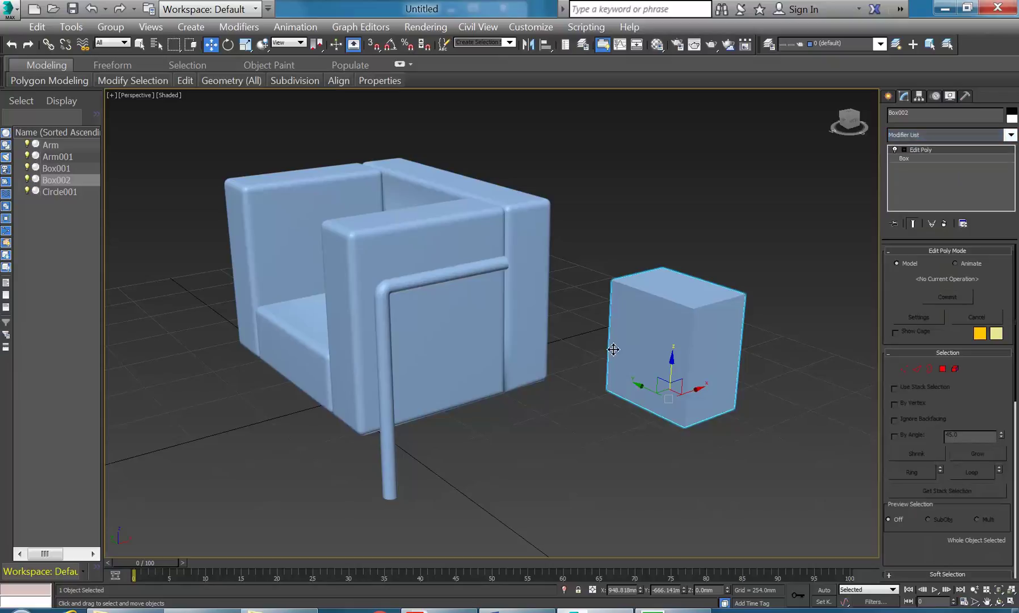
Set the base box's length to about 189 mm below the Edit Poly modifier and return to Edit Poly
{"action": "left_click", "coordinate": [913, 160]}
{"action": "left_click_drag", "start_coordinate": [996, 264], "coordinate": [995, 289]}
{"action": "left_click", "coordinate": [929, 149]}
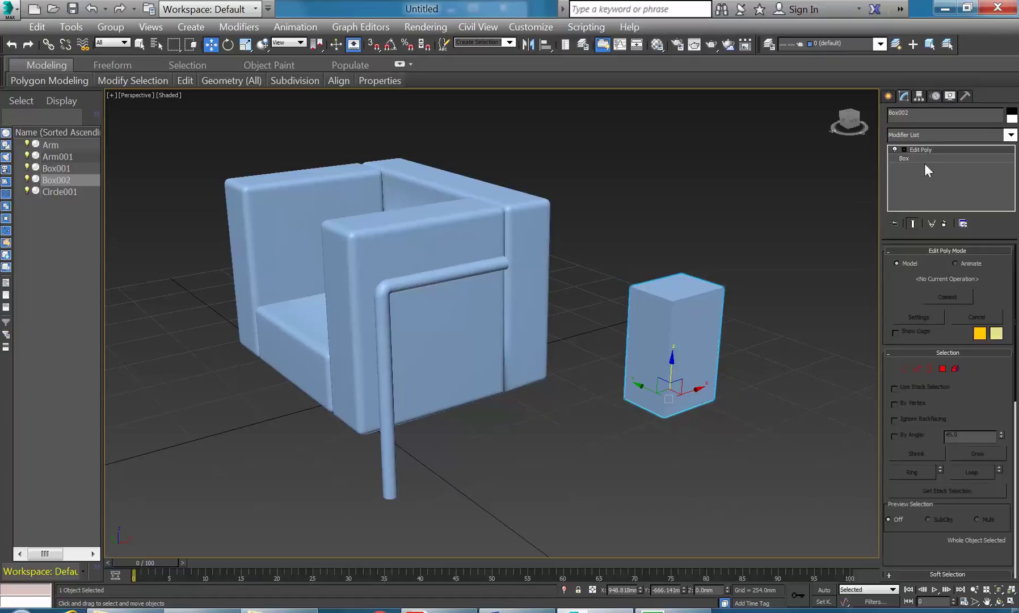
Move the outer corner vertex of the box's top face inward in Edit Poly and leave vertex editing
{"action": "left_click", "coordinate": [942, 368]}
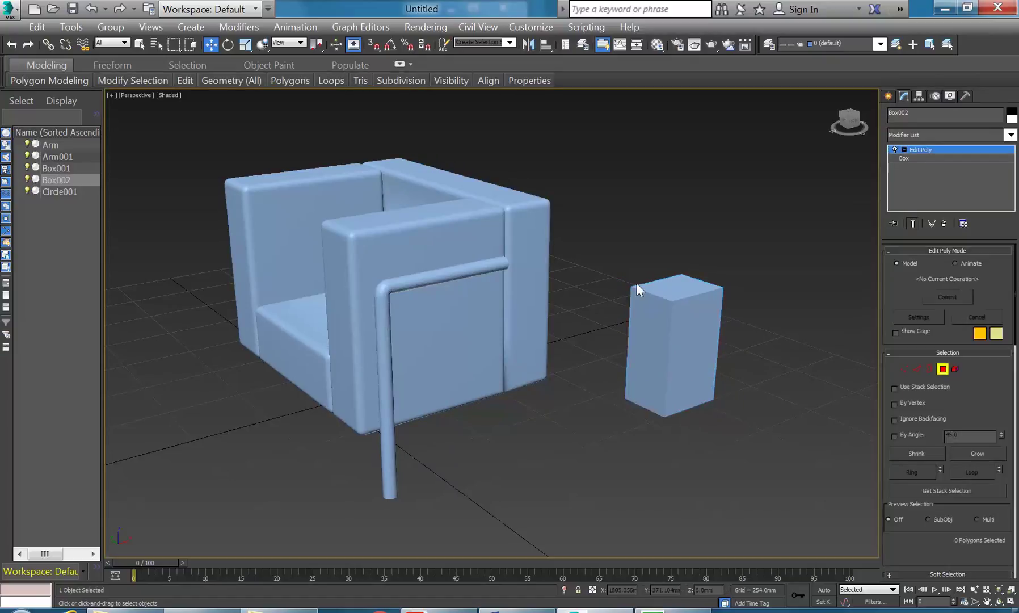
{"action": "left_click", "coordinate": [674, 287]}
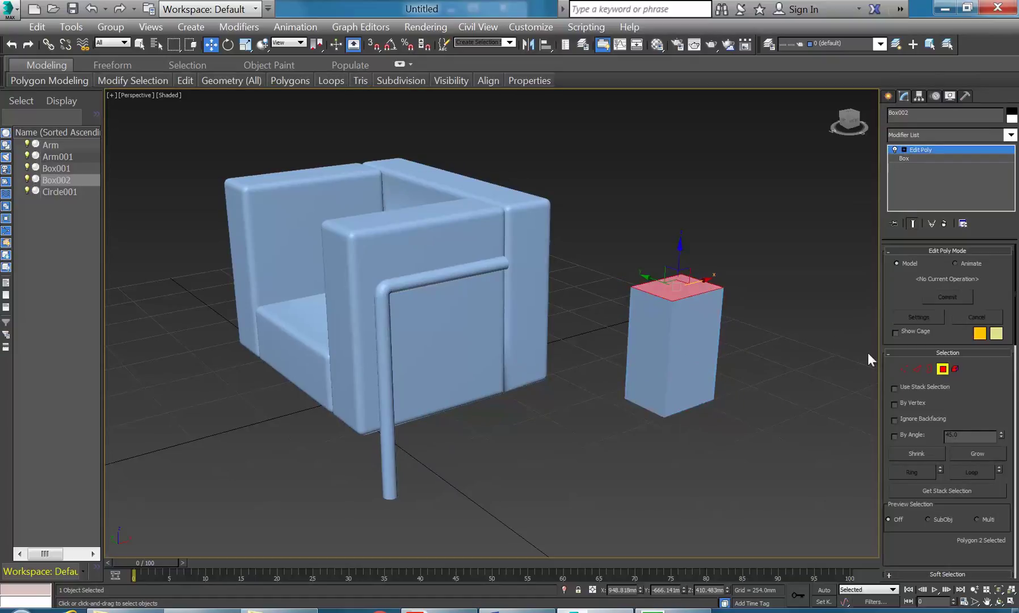
{"action": "left_click", "coordinate": [904, 369]}
{"action": "left_click", "coordinate": [721, 287]}
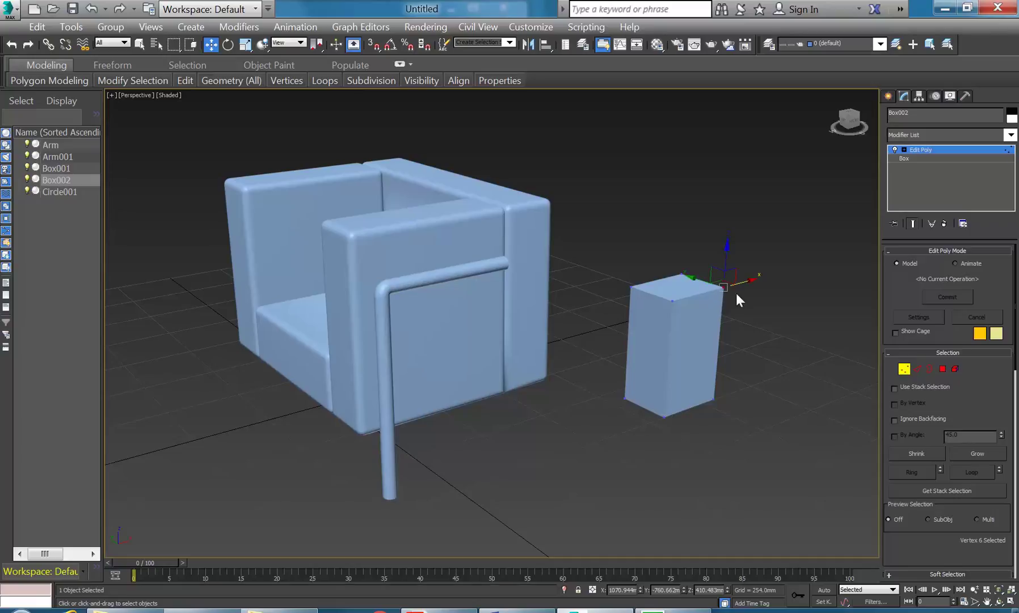
{"action": "left_click_drag", "start_coordinate": [713, 279], "coordinate": [698, 271]}
{"action": "left_click", "coordinate": [904, 369]}
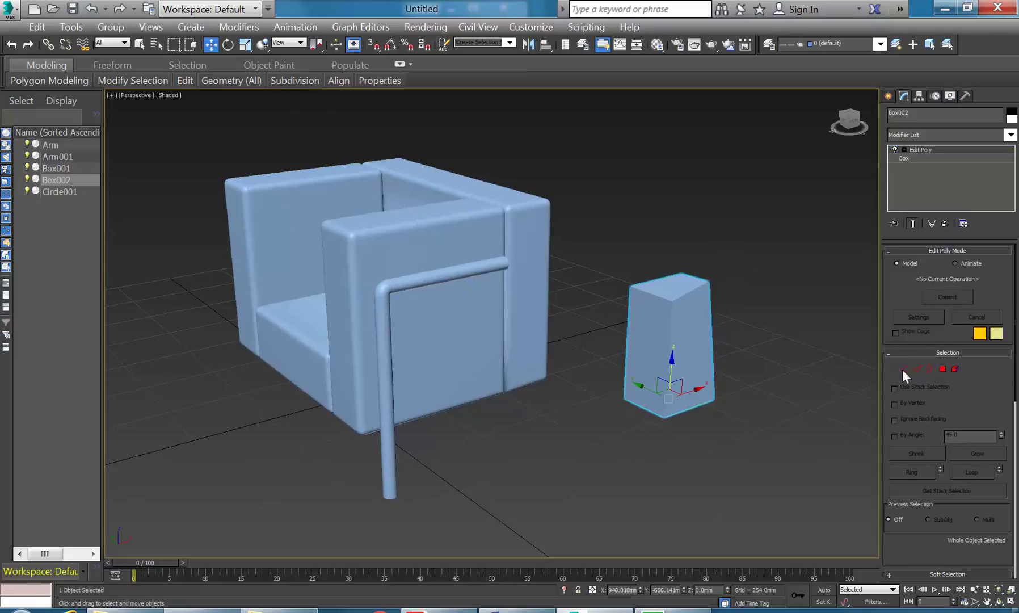
Set the base box's length to about 204 mm and height to about 550 mm beneath Edit Poly, accepting the topology change
{"action": "left_click", "coordinate": [920, 160]}
{"action": "left_click_drag", "start_coordinate": [606, 235], "coordinate": [463, 185]}
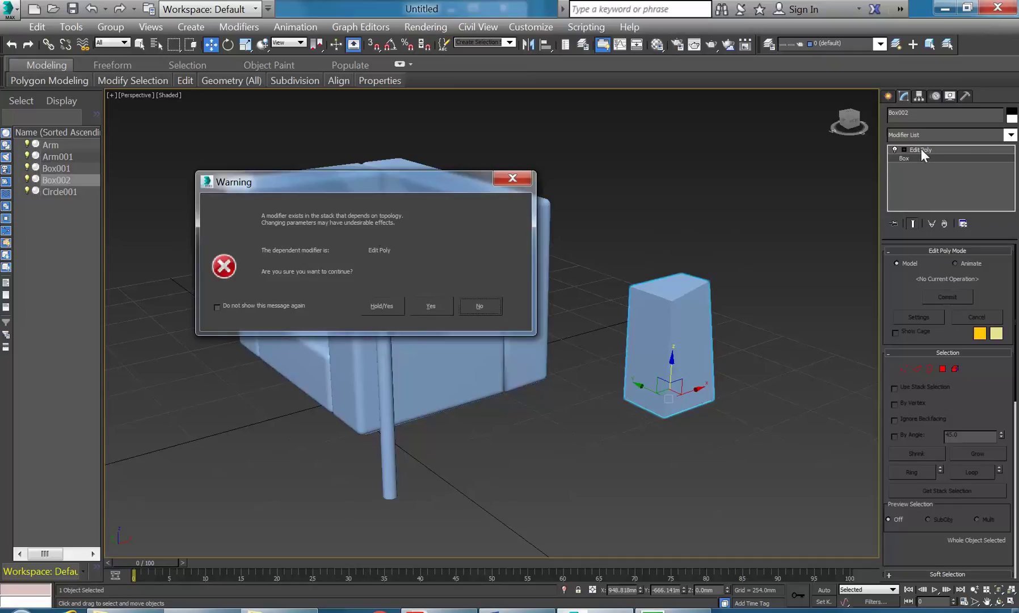
{"action": "left_click", "coordinate": [423, 302]}
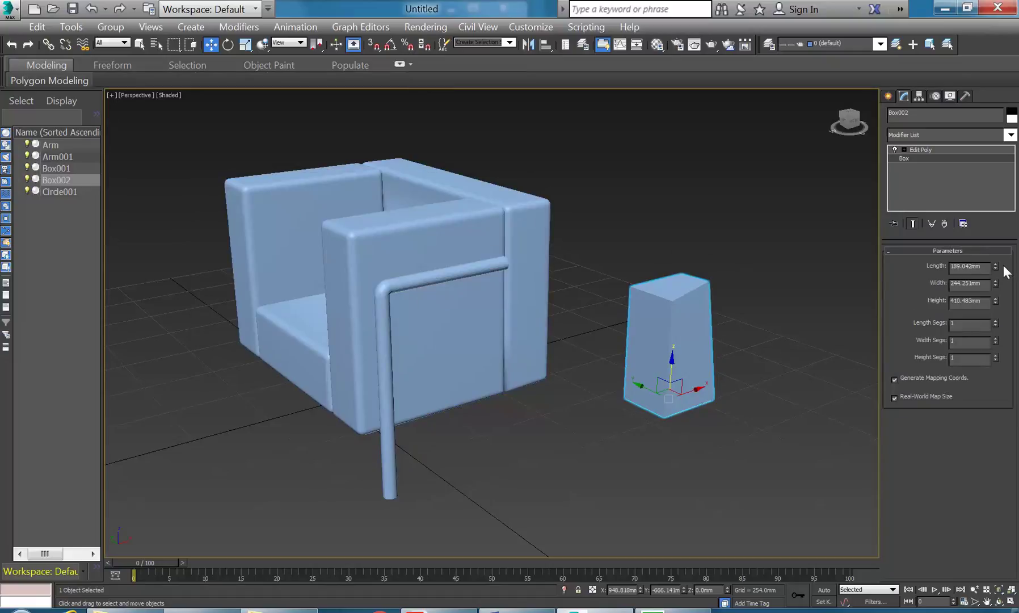
{"action": "left_click_drag", "start_coordinate": [996, 267], "coordinate": [993, 268]}
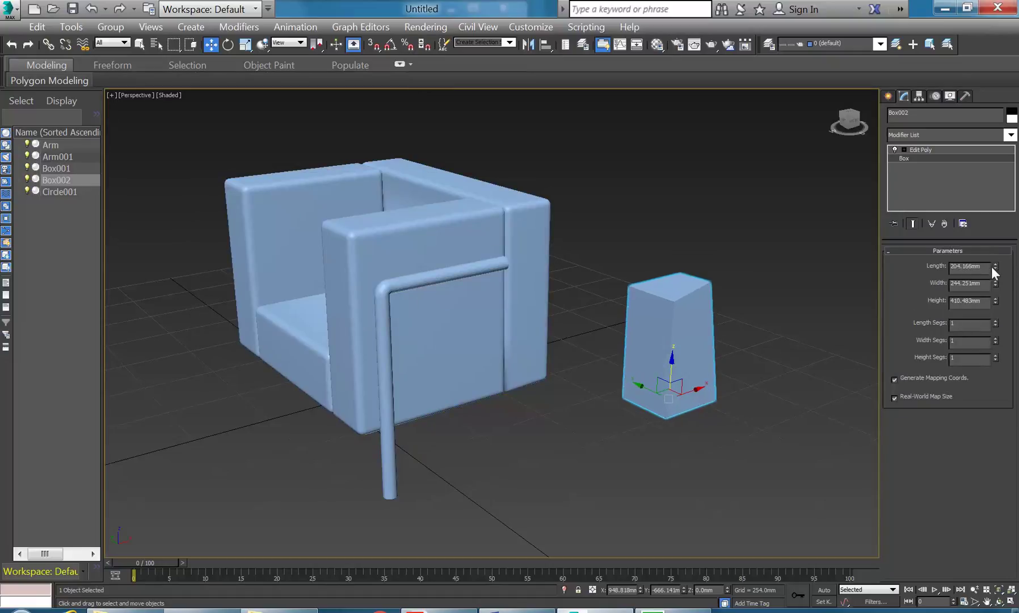
{"action": "left_click_drag", "start_coordinate": [995, 306], "coordinate": [994, 283]}
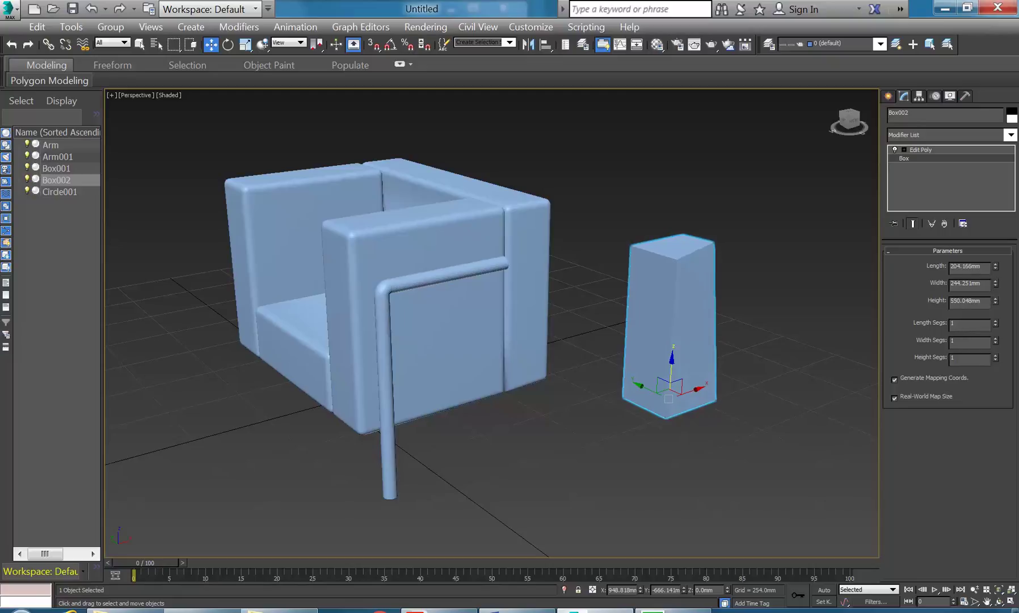
Lower the box's outer top corner vertex to about Z 414 mm in Edit Poly and leave vertex editing
{"action": "left_click", "coordinate": [937, 151]}
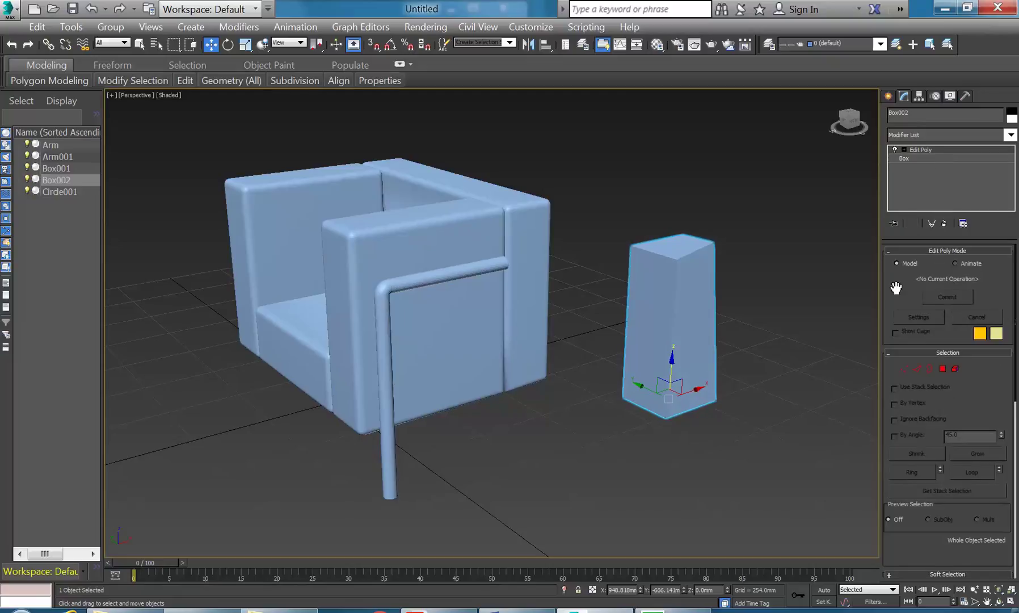
{"action": "left_click", "coordinate": [905, 369]}
{"action": "left_click_drag", "start_coordinate": [716, 230], "coordinate": [710, 278]}
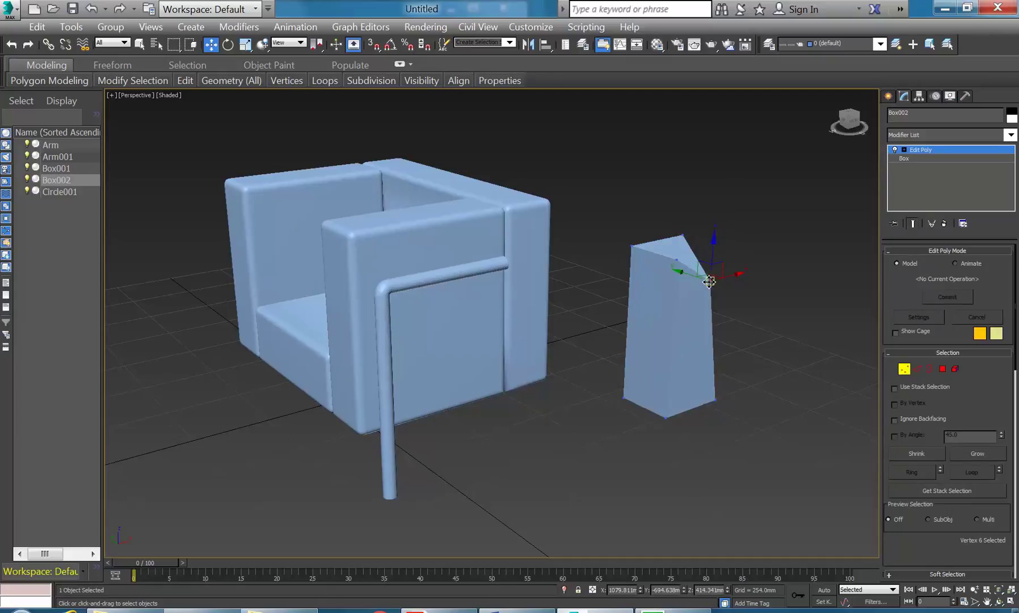
{"action": "left_click", "coordinate": [904, 369]}
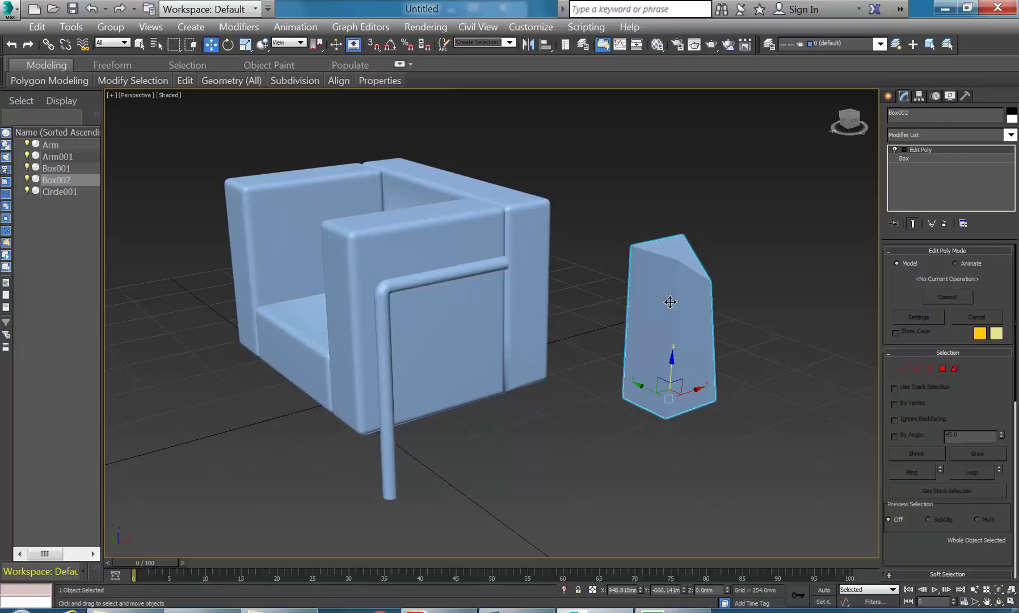
Pull the box's front side polygon outward along Y to about -946 mm
{"action": "left_click", "coordinate": [905, 150]}
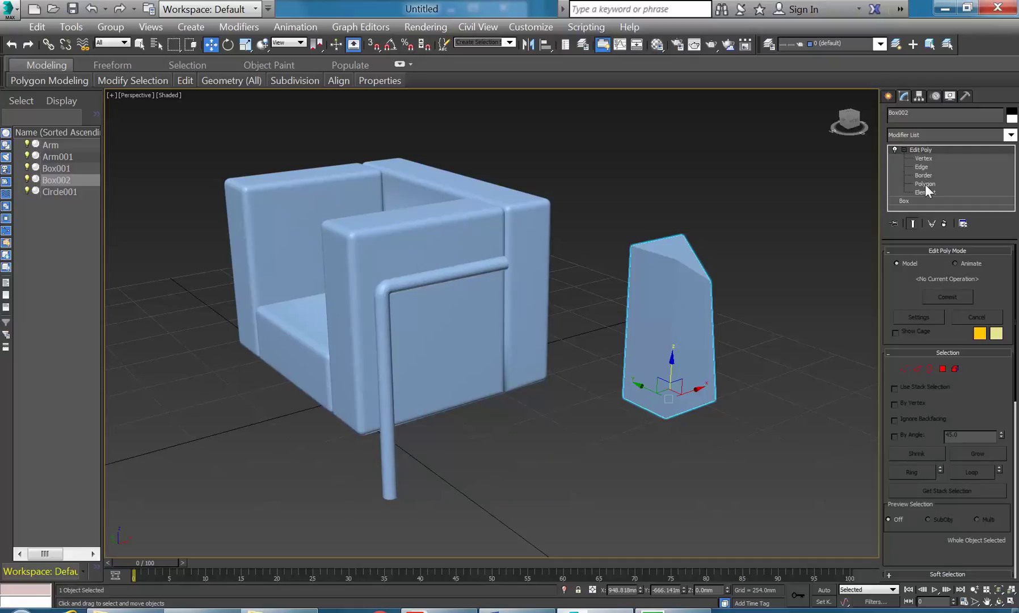
{"action": "left_click", "coordinate": [926, 183]}
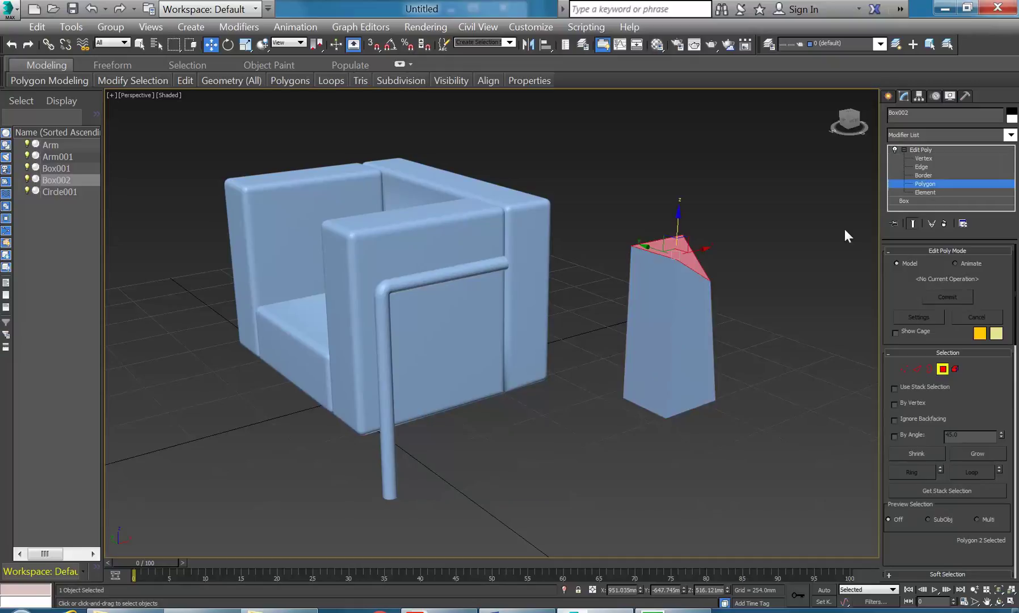
{"action": "left_click", "coordinate": [690, 318]}
{"action": "left_click_drag", "start_coordinate": [665, 331], "coordinate": [711, 348]}
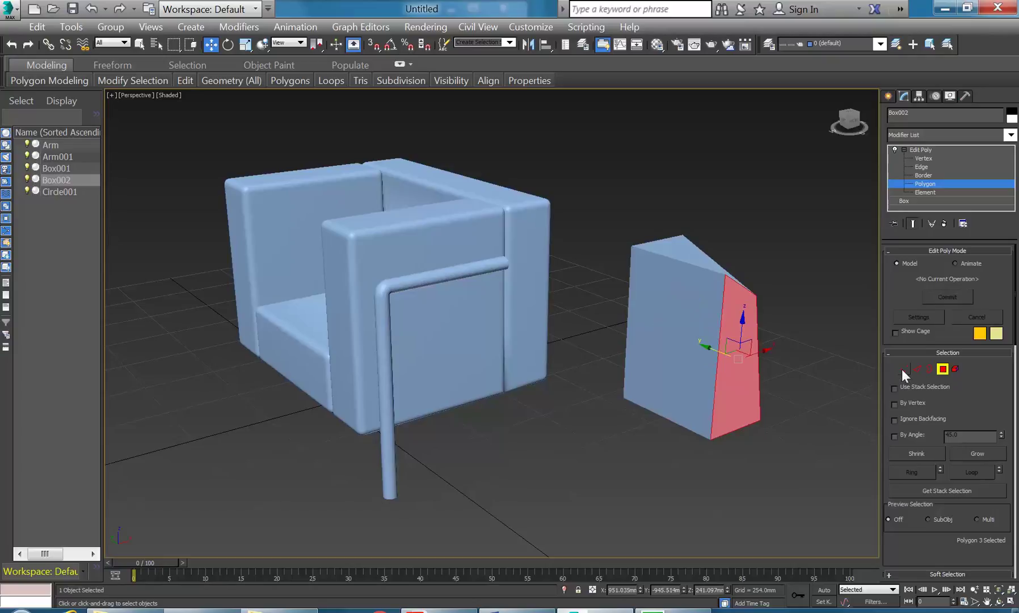
Raise the bottom edge of the pulled-out side face slightly and clear the edge selection
{"action": "left_click", "coordinate": [917, 369]}
{"action": "left_click", "coordinate": [729, 430]}
{"action": "mouse_move", "coordinate": [741, 375]}
{"action": "left_mouse_down"}
{"action": "mouse_move", "coordinate": [741, 363]}
{"action": "mouse_move", "coordinate": [741, 376]}
{"action": "left_mouse_up"}
{"action": "left_click", "coordinate": [686, 452]}
{"action": "left_click", "coordinate": [732, 411]}
{"action": "left_click", "coordinate": [672, 430]}
Show edged faces in the Perspective view and bevel the box's pulled-out side polygon outward to about Y -1048 mm
{"action": "left_click", "coordinate": [165, 95]}
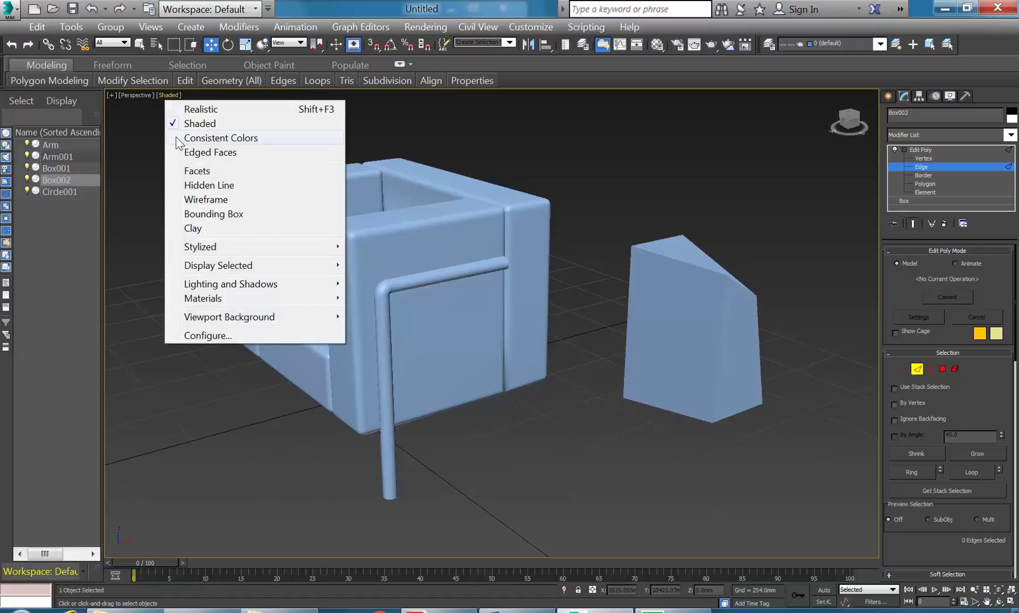
{"action": "left_click", "coordinate": [193, 156]}
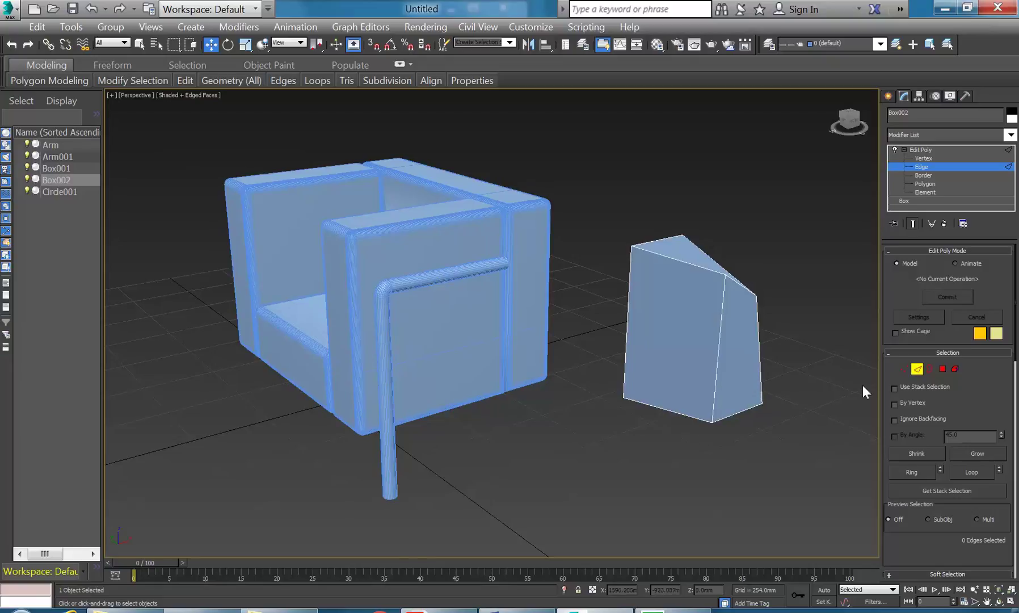
{"action": "left_click", "coordinate": [943, 370]}
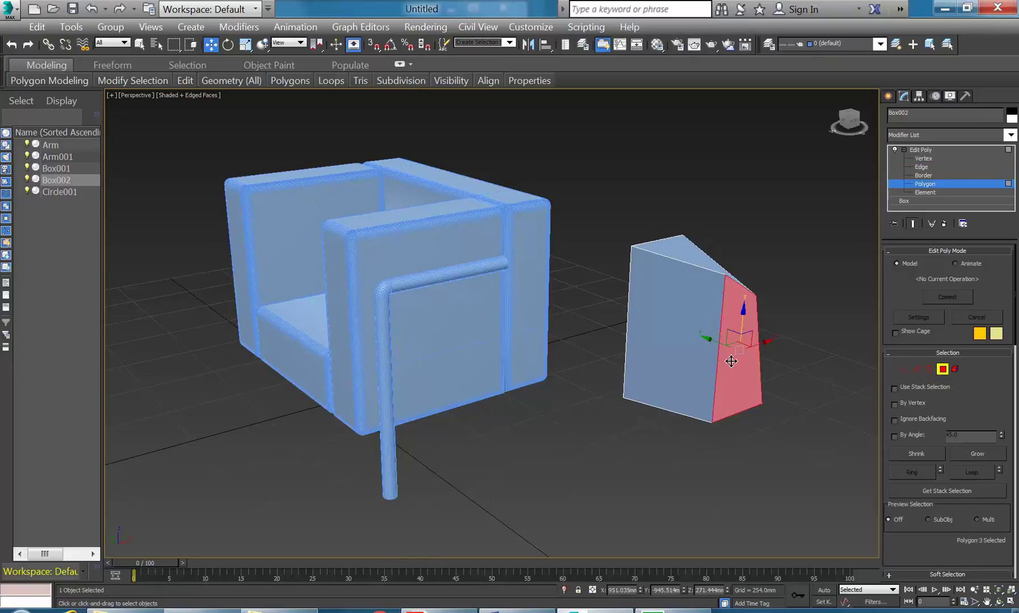
{"action": "left_click_drag", "start_coordinate": [892, 358], "coordinate": [883, 228]}
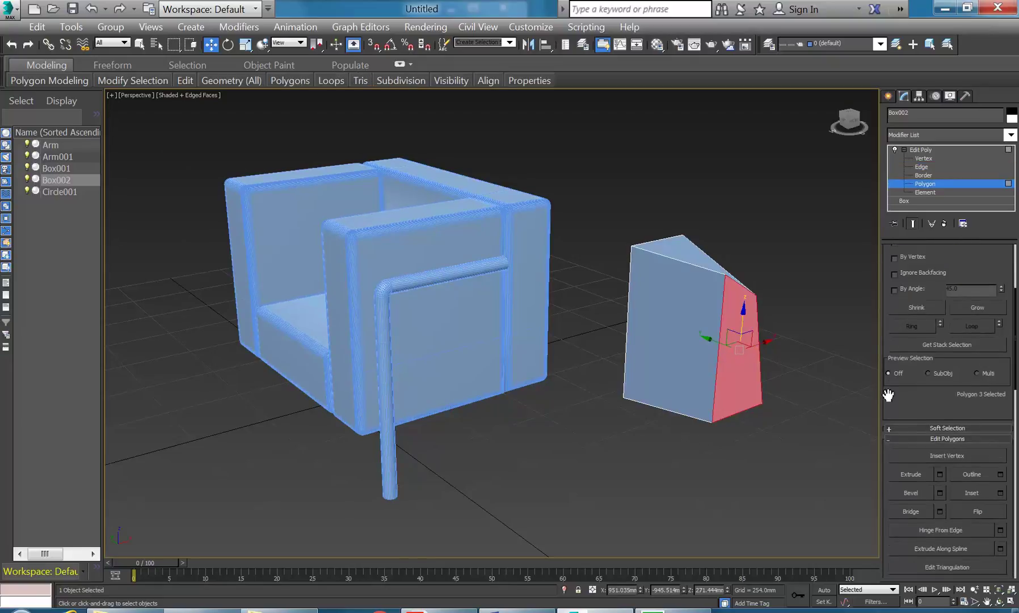
{"action": "left_click", "coordinate": [910, 474]}
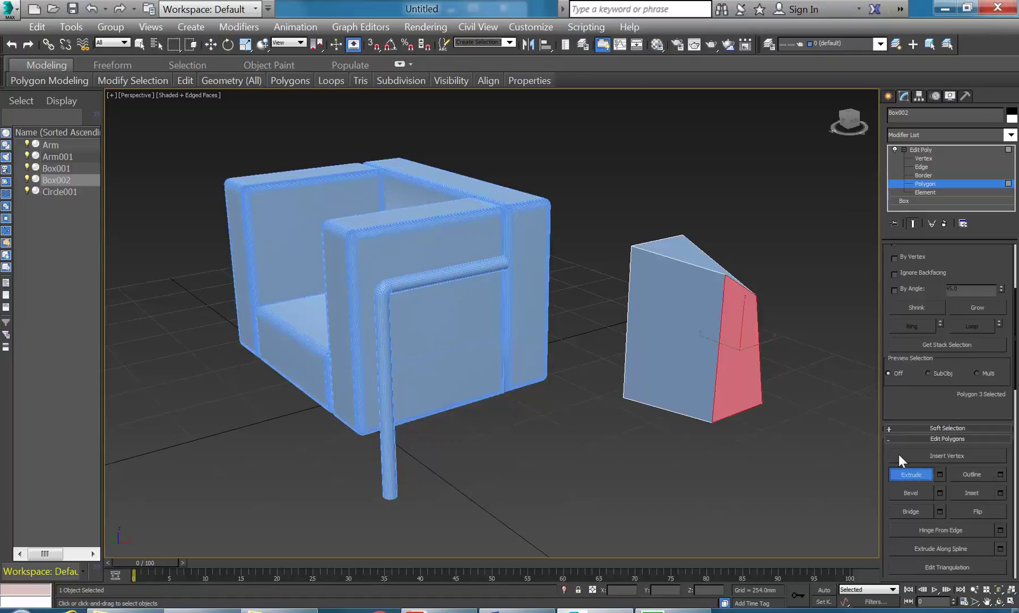
{"action": "left_click", "coordinate": [898, 490]}
{"action": "left_click_drag", "start_coordinate": [741, 360], "coordinate": [740, 346]}
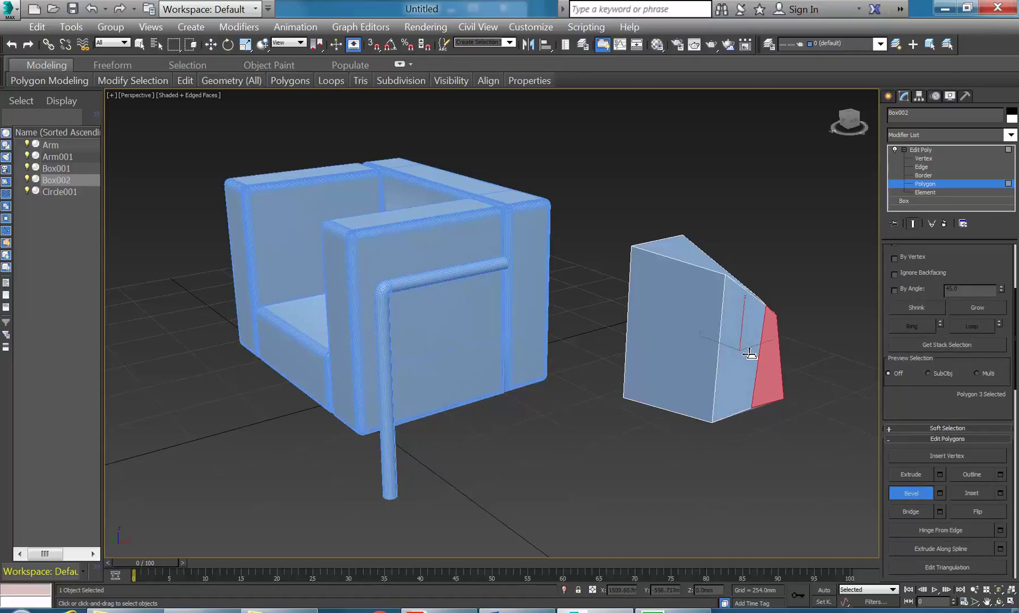
{"action": "key", "text": "w"}
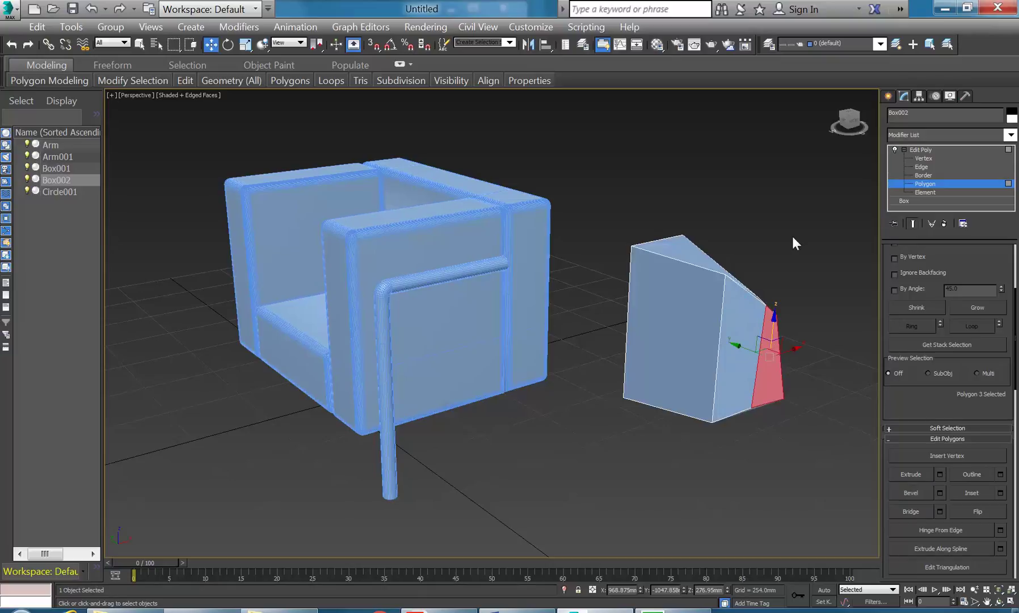
Return to the base box, accept the topology change, and set length about 63 mm, width about 396 mm and height about 523 mm
{"action": "middle_click_drag", "start_coordinate": [759, 236], "coordinate": [734, 239]}
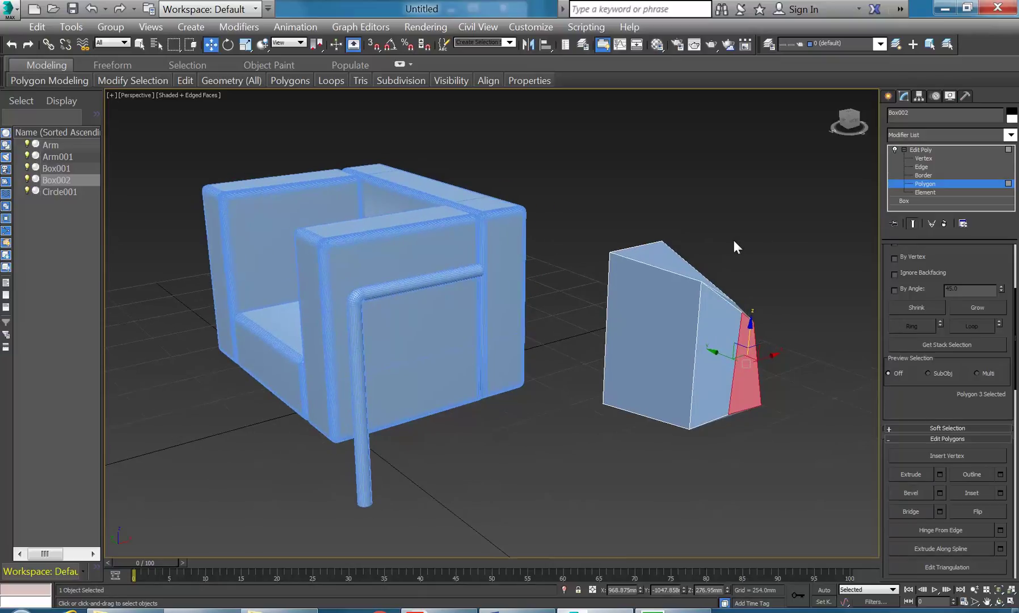
{"action": "left_click", "coordinate": [919, 149]}
{"action": "left_click", "coordinate": [918, 199]}
{"action": "left_click_drag", "start_coordinate": [491, 225], "coordinate": [392, 188]}
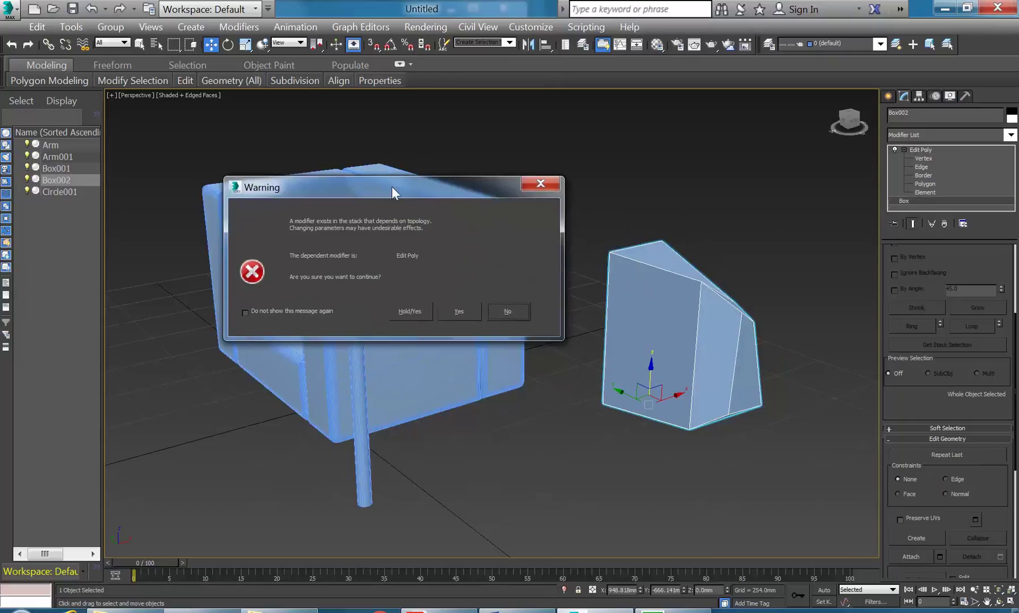
{"action": "left_click", "coordinate": [451, 311]}
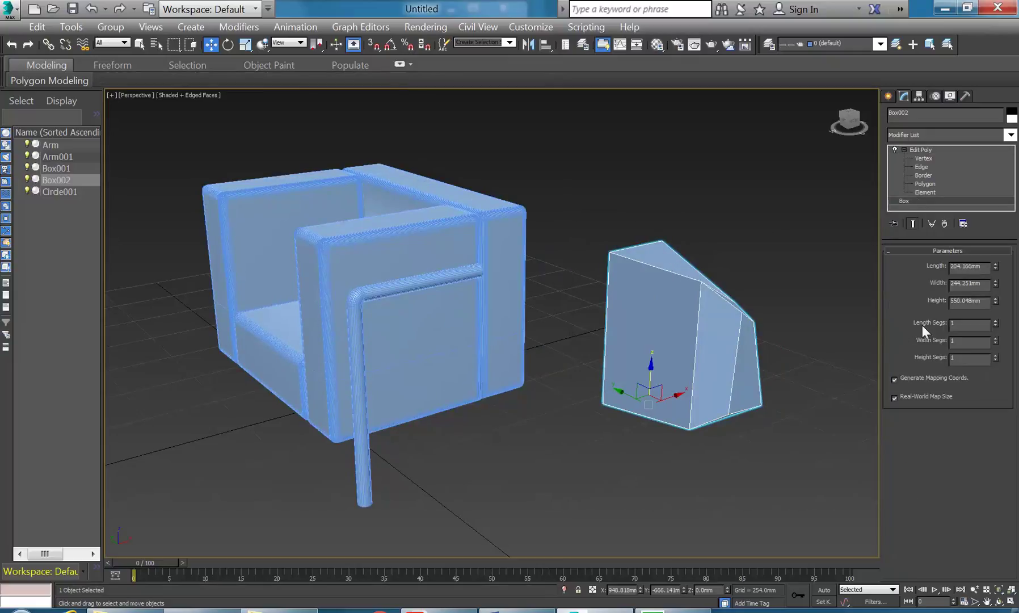
{"action": "mouse_move", "coordinate": [996, 285]}
{"action": "left_mouse_down"}
{"action": "mouse_move", "coordinate": [996, 246]}
{"action": "mouse_move", "coordinate": [992, 302]}
{"action": "left_mouse_up"}
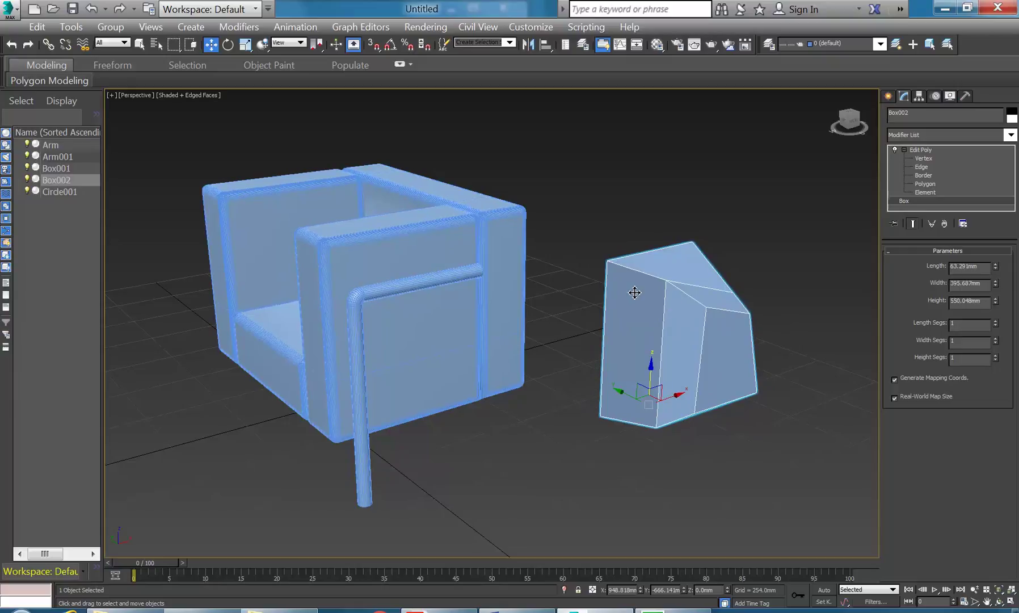
{"action": "mouse_move", "coordinate": [996, 300]}
{"action": "left_mouse_down"}
{"action": "mouse_move", "coordinate": [996, 286]}
{"action": "mouse_move", "coordinate": [996, 302]}
{"action": "left_mouse_up"}
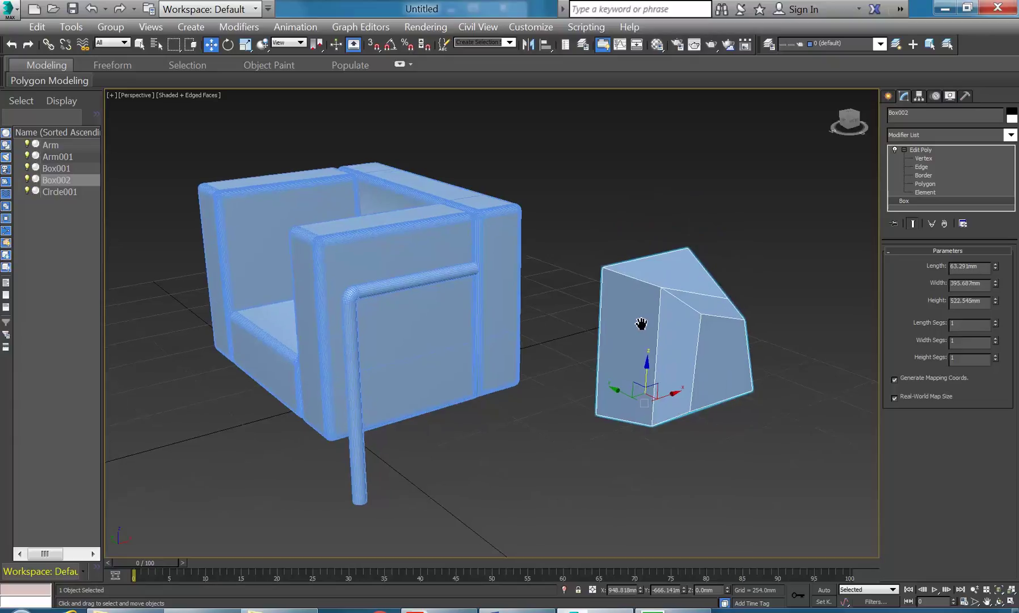
{"action": "middle_click_drag", "start_coordinate": [644, 319], "coordinate": [630, 319]}
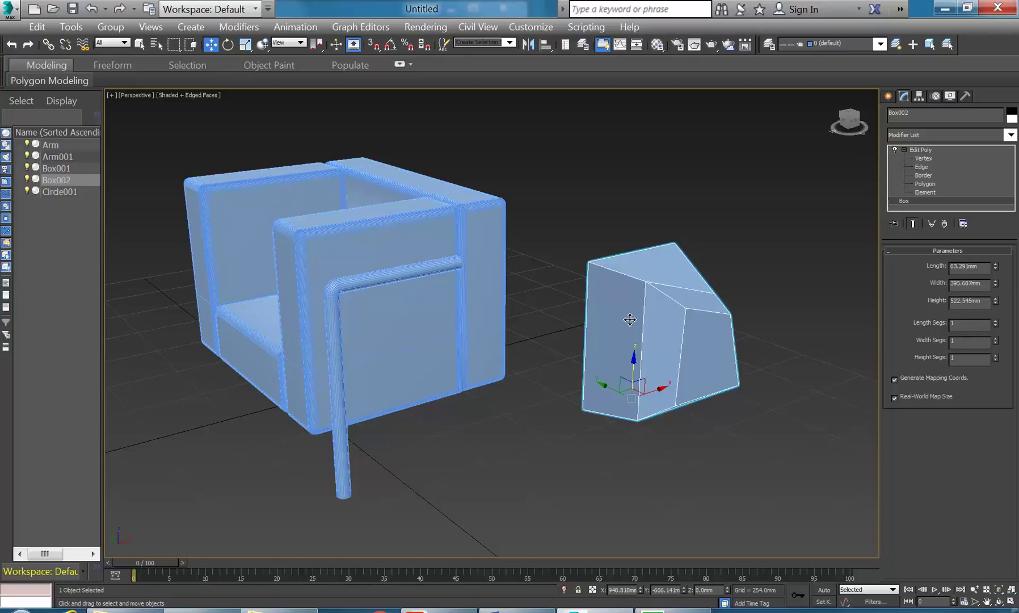
{"action": "middle_click_drag", "start_coordinate": [648, 335], "coordinate": [670, 335], "text": "alt"}
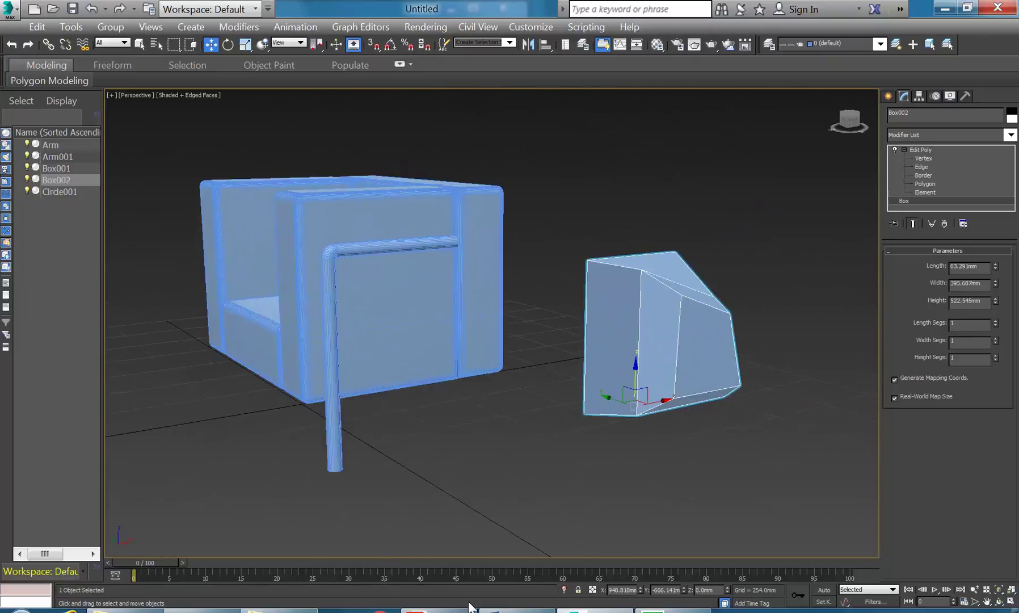
Switch to Adobe Acrobat and review the opening pages of the modelling tutorials chapter in 3ds Max Intro - 3.pdf
{"action": "left_click", "coordinate": [473, 606]}
{"action": "scroll", "coordinate": [605, 324], "scroll_direction": "up", "scroll_amount": 1}
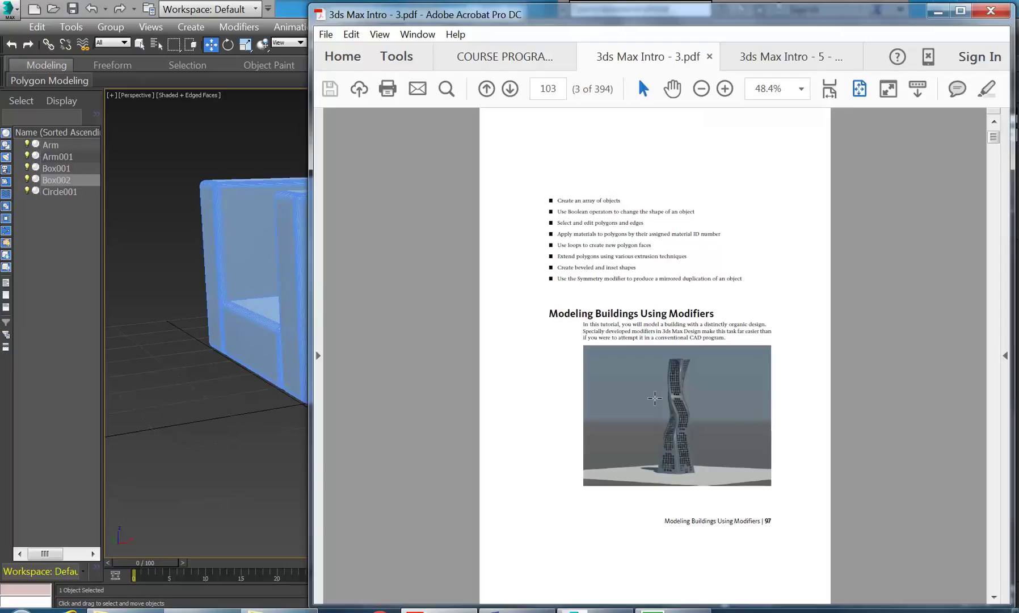
{"action": "scroll", "coordinate": [685, 490], "scroll_direction": "up", "scroll_amount": 1}
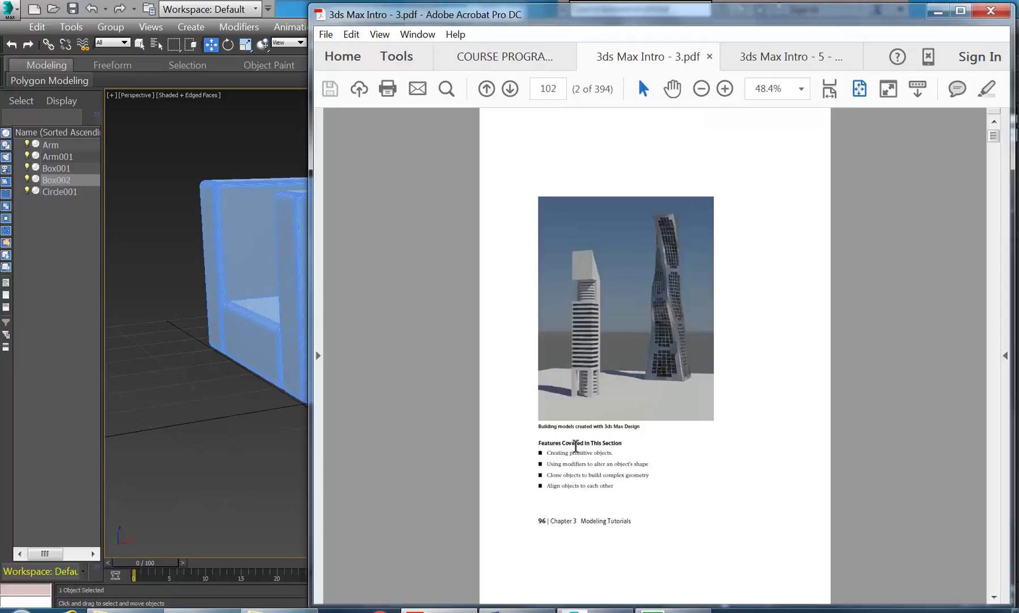
Bring up the COURSE PROGRAM ID MODELLING (Software)-2016.pdf document and review the topics of sessions 3 and 4
{"action": "left_click", "coordinate": [580, 612]}
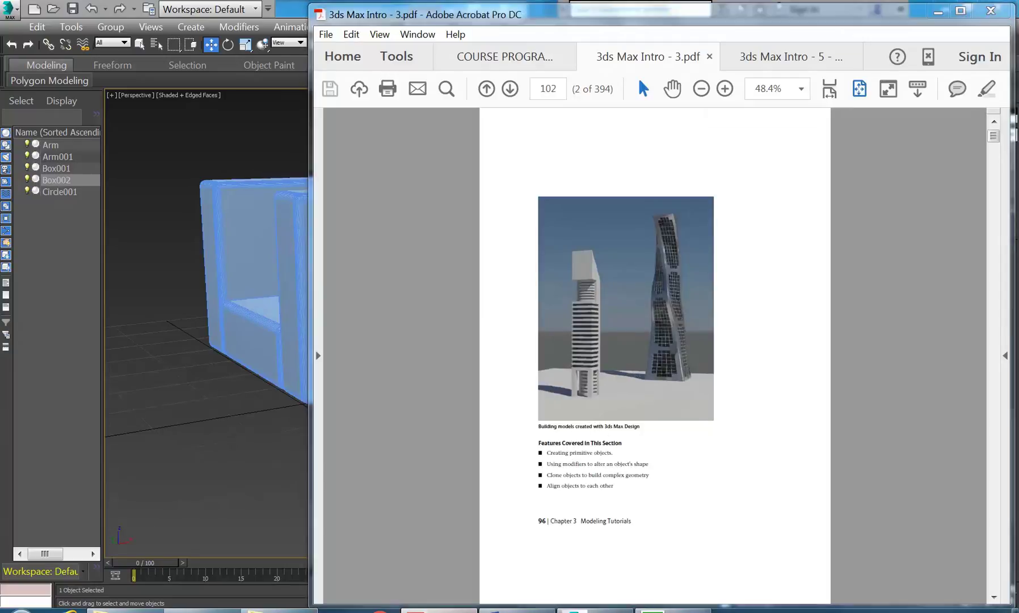
{"action": "left_click", "coordinate": [436, 611]}
{"action": "left_click", "coordinate": [493, 59]}
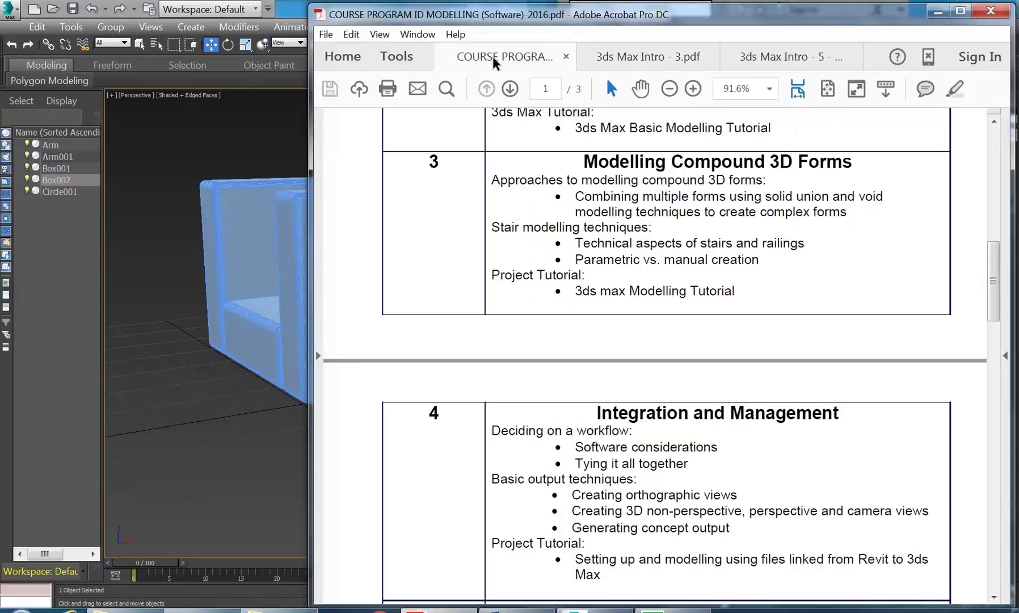
{"action": "left_click", "coordinate": [717, 506]}
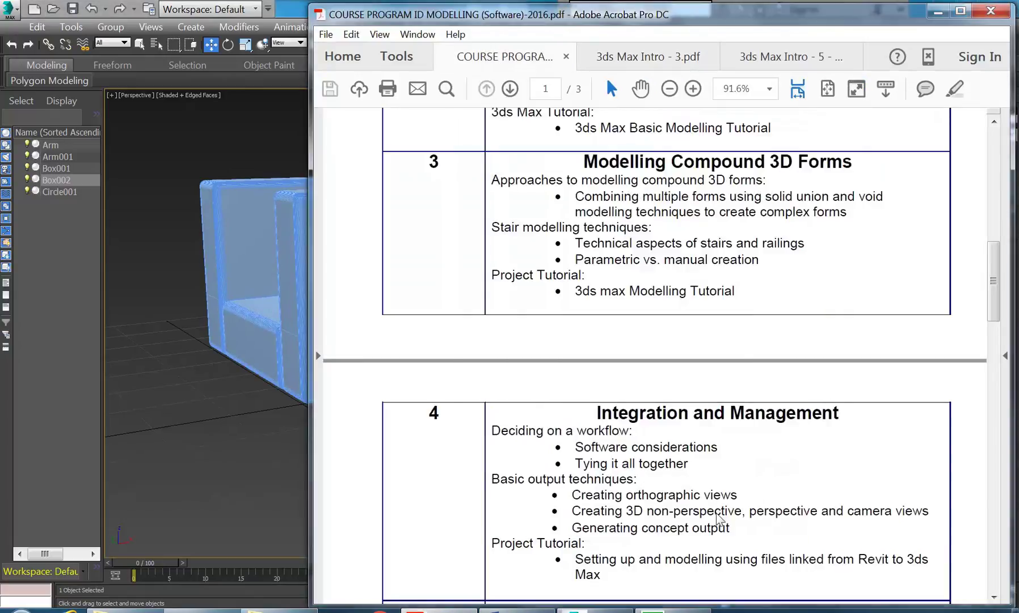